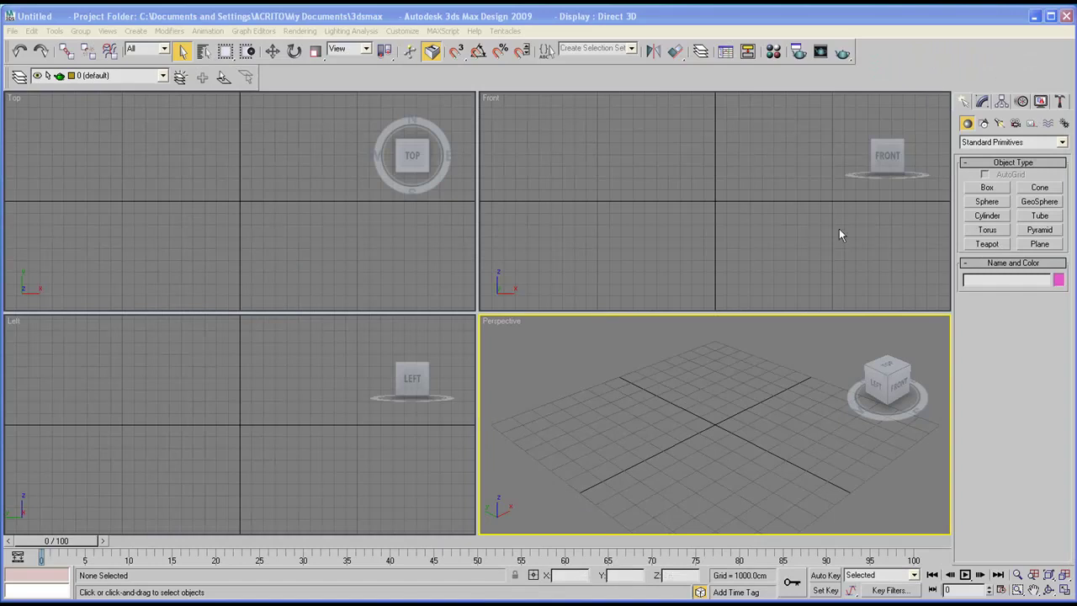
Step: Create a box about 3166 × 3079 × 3020 cm and a teapot of about 2283 cm radius in the Perspective viewport
{"action": "left_click", "coordinate": [985, 188]}
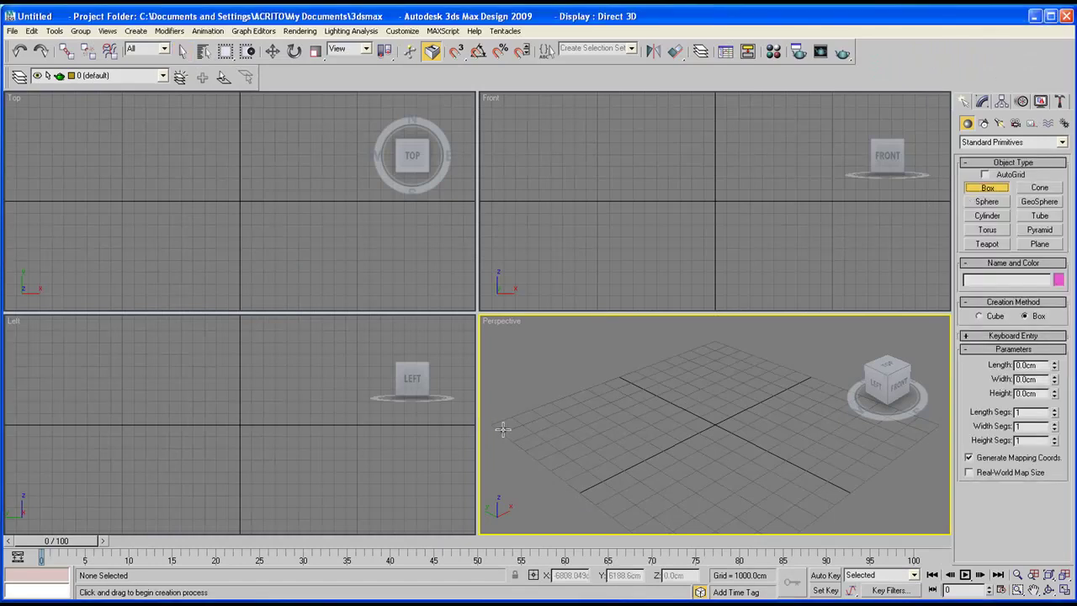
{"action": "left_click_drag", "start_coordinate": [542, 420], "coordinate": [629, 430]}
{"action": "left_click", "coordinate": [639, 353]}
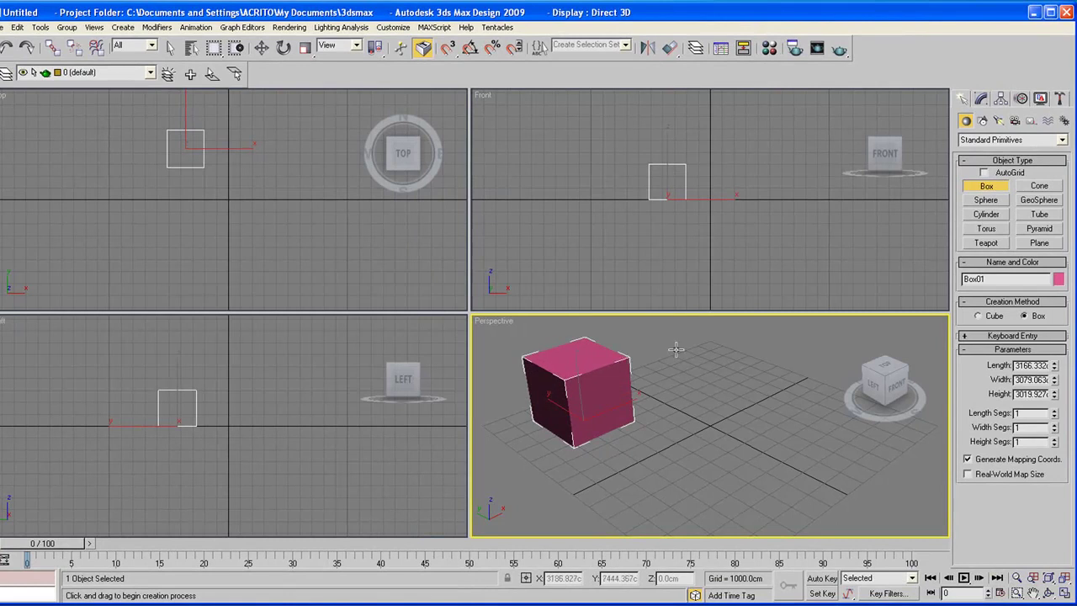
{"action": "left_click", "coordinate": [986, 243]}
{"action": "left_click_drag", "start_coordinate": [712, 373], "coordinate": [724, 352]}
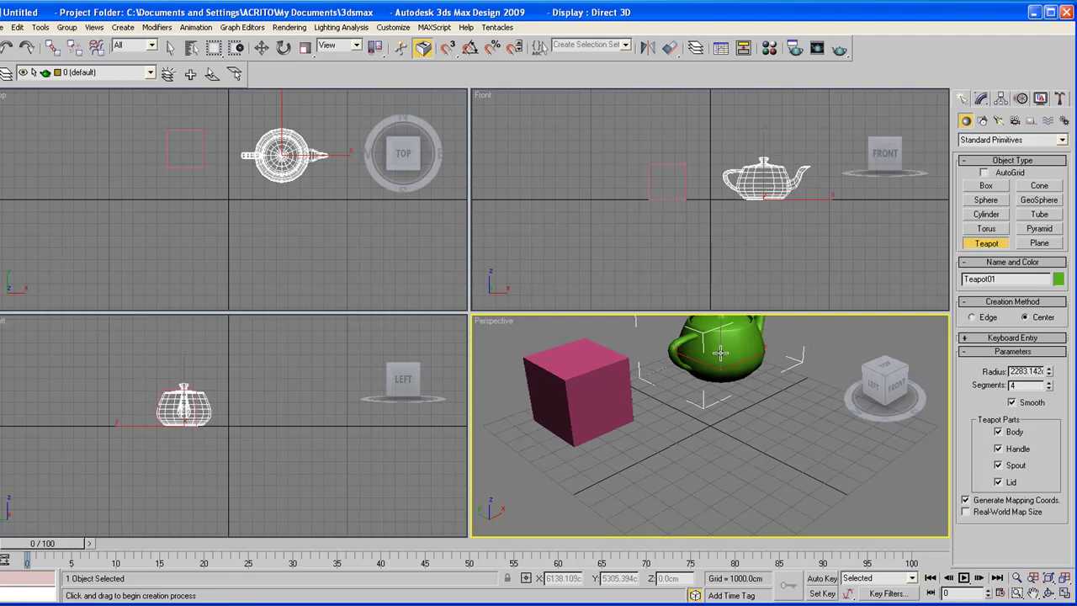
Step: Create a sphere of about 2074 cm radius and a cylinder about 2397 cm in radius and 3458 cm high
{"action": "left_click", "coordinate": [985, 200]}
{"action": "left_click_drag", "start_coordinate": [831, 419], "coordinate": [831, 398]}
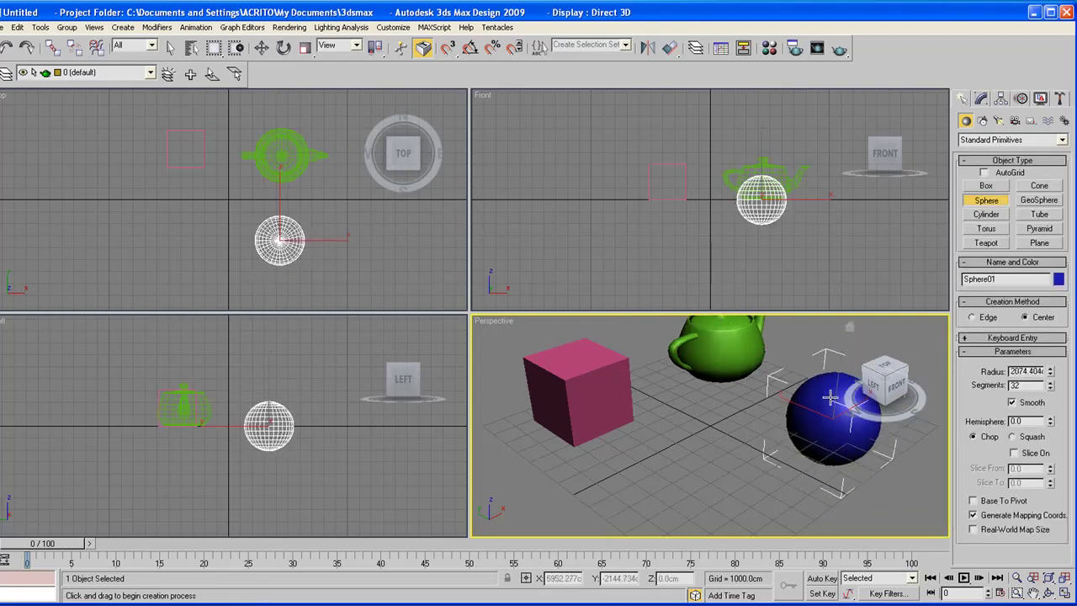
{"action": "left_click", "coordinate": [998, 215]}
{"action": "left_click_drag", "start_coordinate": [704, 501], "coordinate": [764, 514]}
{"action": "left_click", "coordinate": [753, 413]}
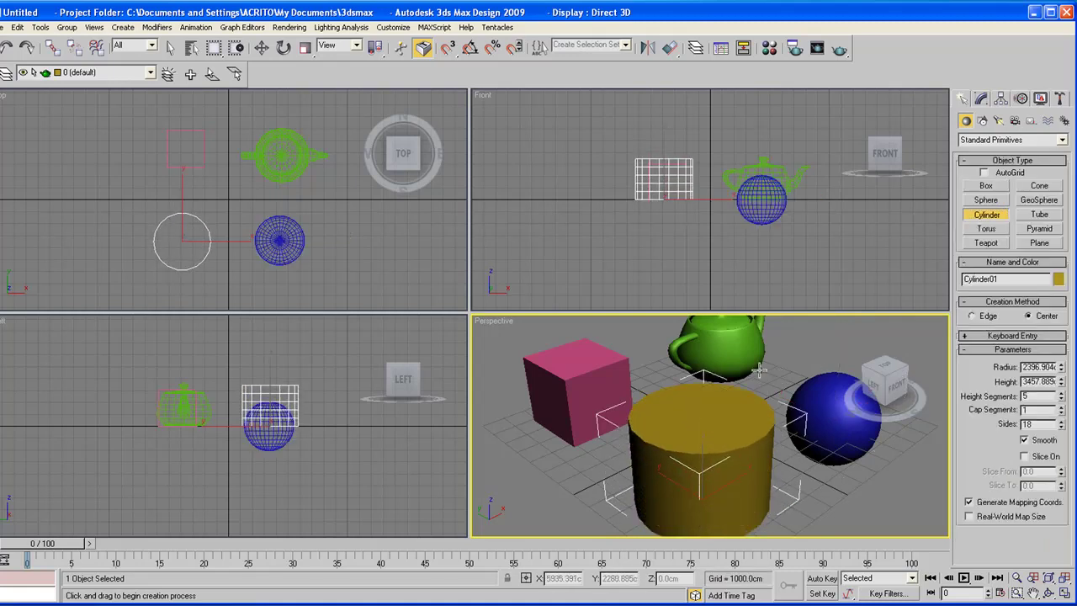
Step: Maximize the Perspective viewport and open the Display Floater, placing it clear of the four objects
{"action": "left_click", "coordinate": [1065, 594]}
{"action": "left_click", "coordinate": [1049, 593]}
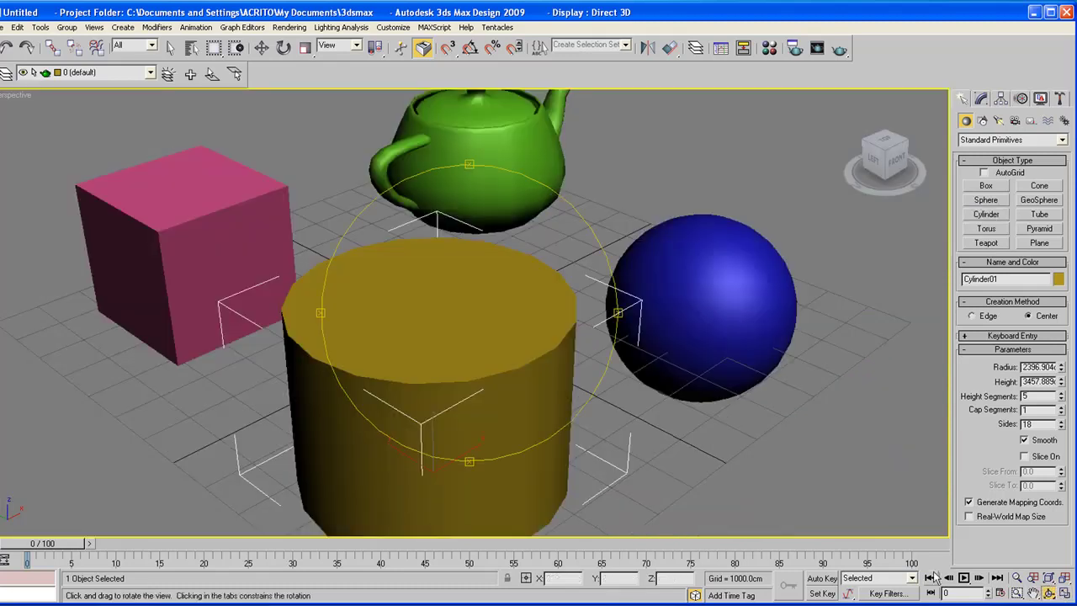
{"action": "left_click_drag", "start_coordinate": [504, 318], "coordinate": [439, 279]}
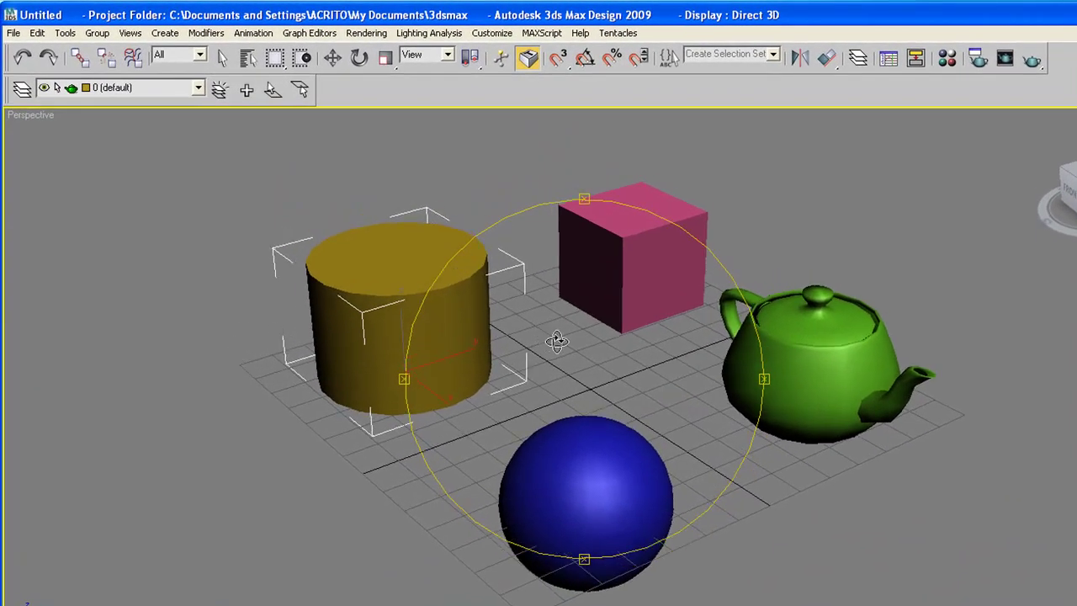
{"action": "mouse_move", "coordinate": [557, 341]}
{"action": "left_mouse_down"}
{"action": "mouse_move", "coordinate": [584, 337]}
{"action": "mouse_move", "coordinate": [599, 354]}
{"action": "mouse_move", "coordinate": [589, 339]}
{"action": "mouse_move", "coordinate": [548, 356]}
{"action": "left_mouse_up"}
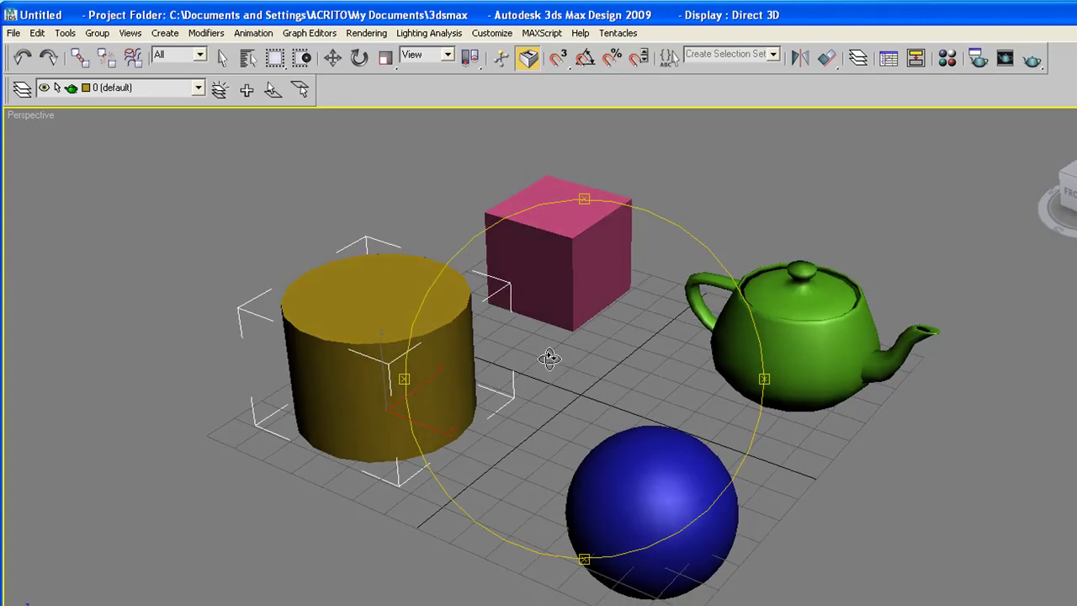
{"action": "left_click", "coordinate": [65, 33]}
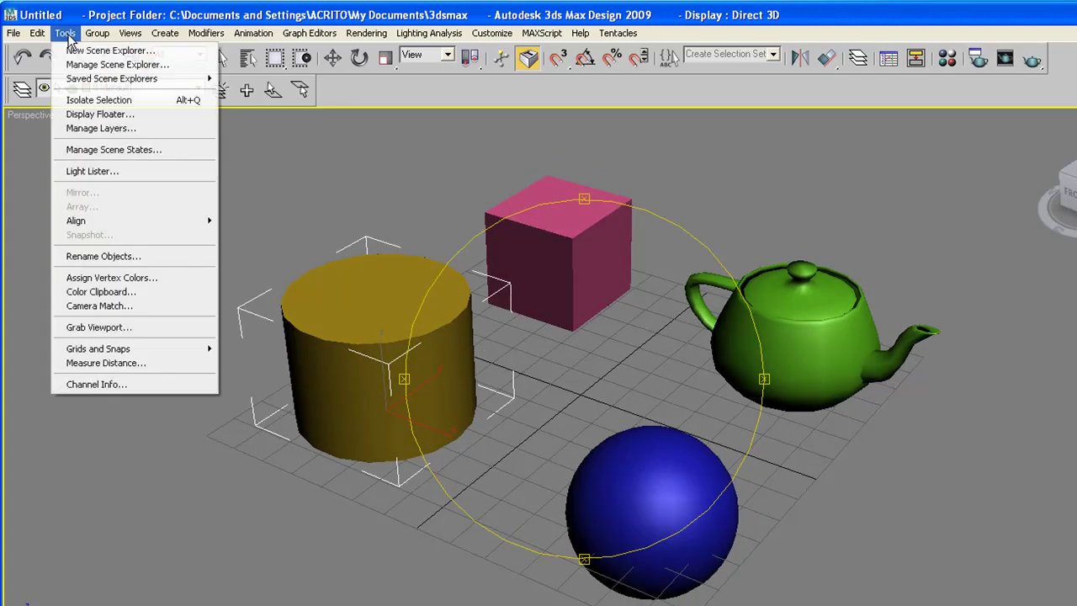
{"action": "left_click", "coordinate": [94, 115]}
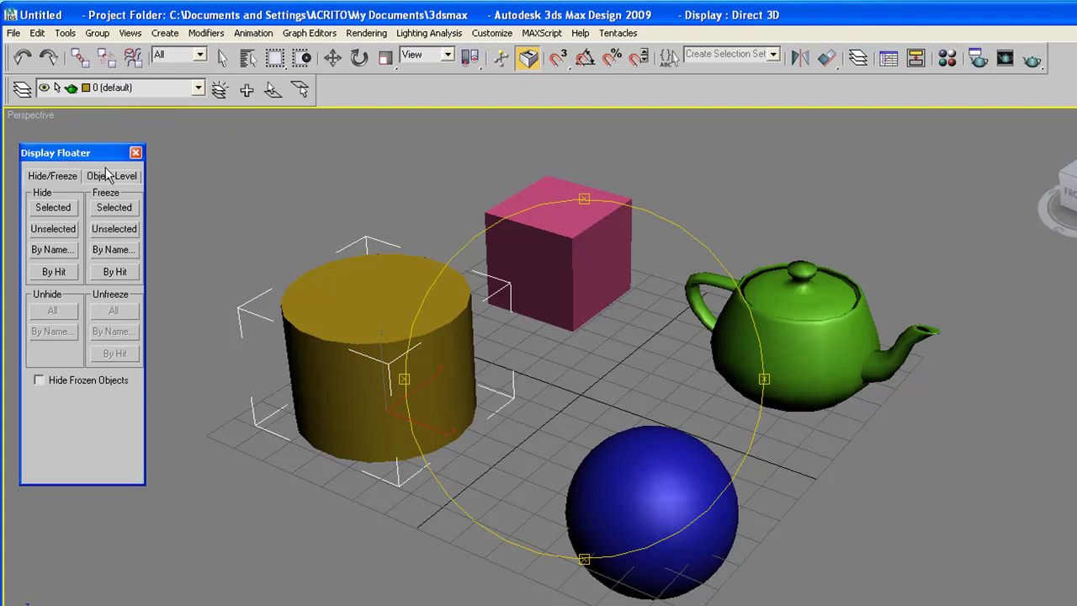
{"action": "left_click_drag", "start_coordinate": [107, 154], "coordinate": [98, 148]}
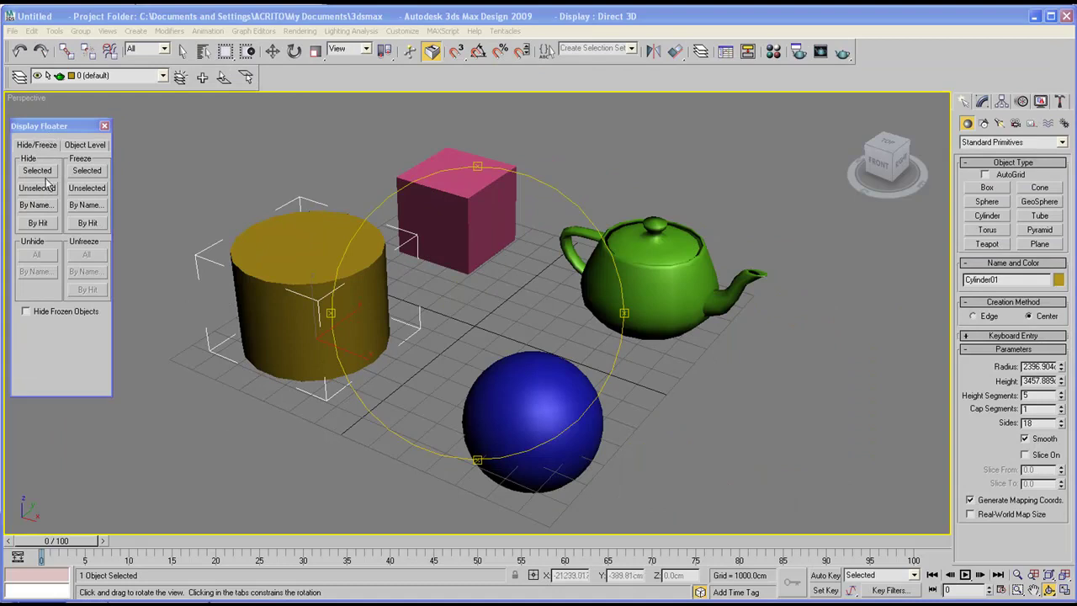
Step: Hide the teapot and make a production render of the Perspective view, closing the rendered frame after checking it
{"action": "left_click_drag", "start_coordinate": [465, 305], "coordinate": [428, 218]}
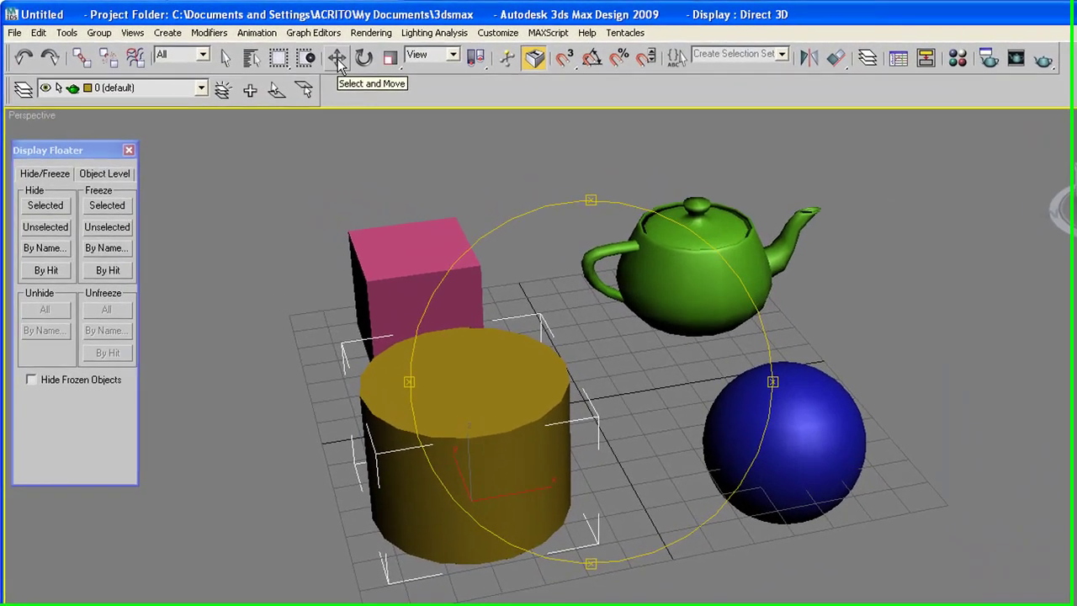
{"action": "left_click", "coordinate": [337, 58]}
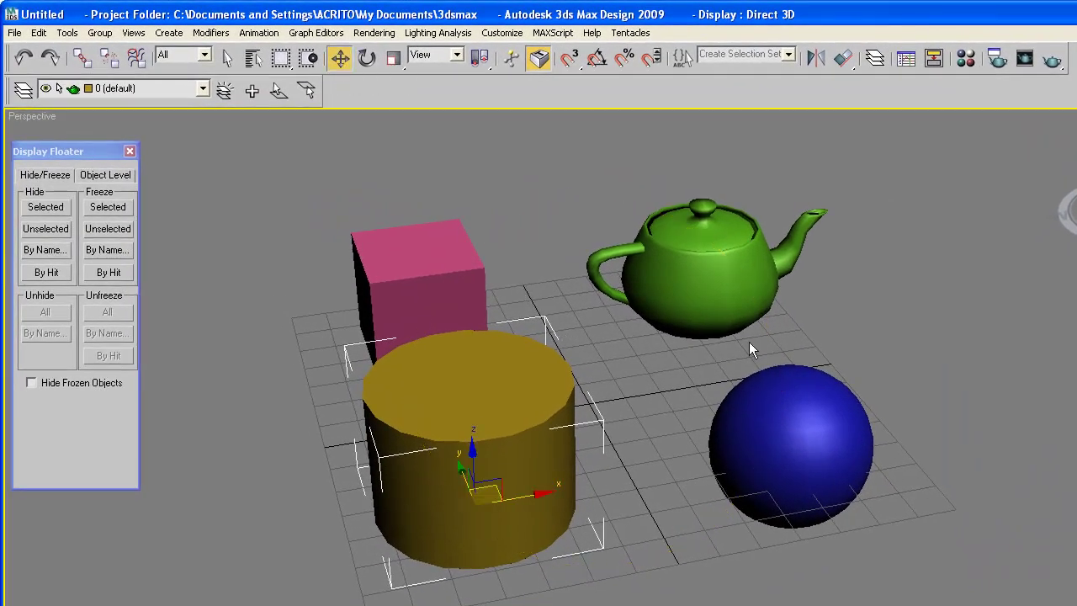
{"action": "left_click", "coordinate": [707, 269]}
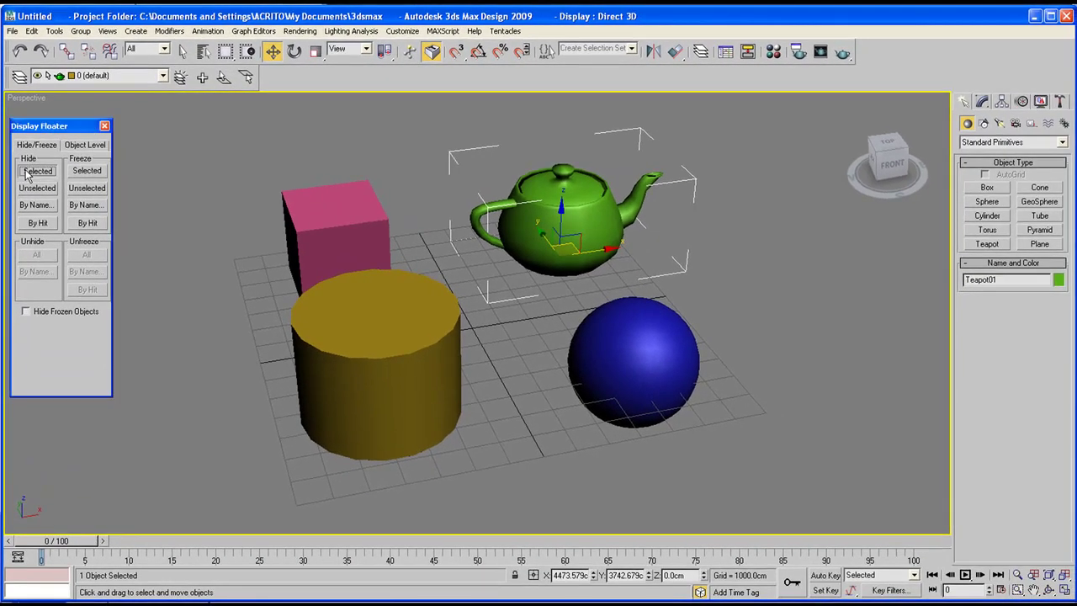
{"action": "left_click", "coordinate": [34, 211]}
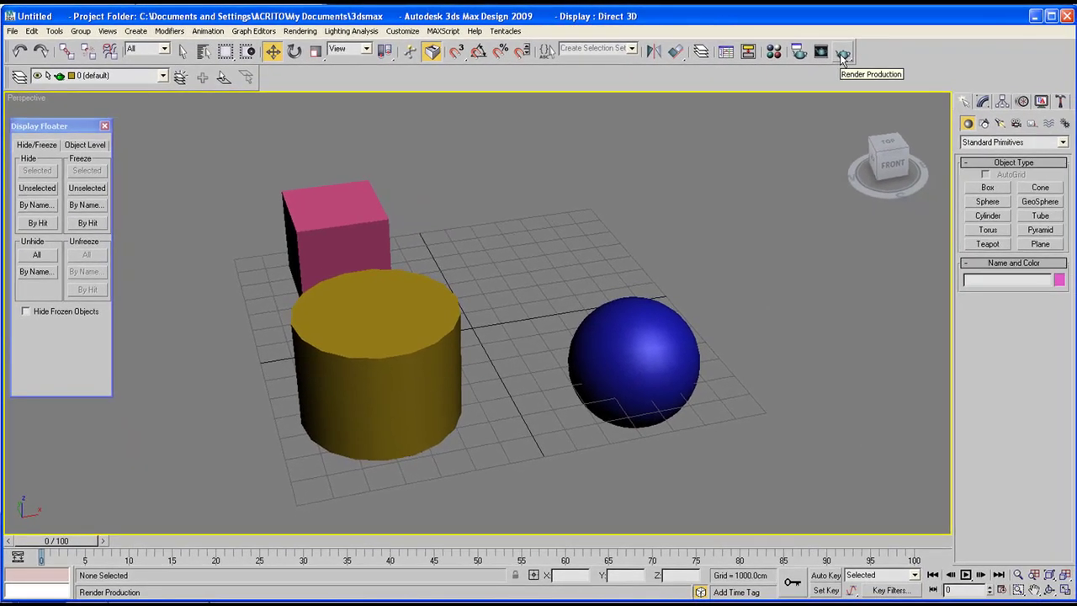
{"action": "left_click", "coordinate": [1052, 61]}
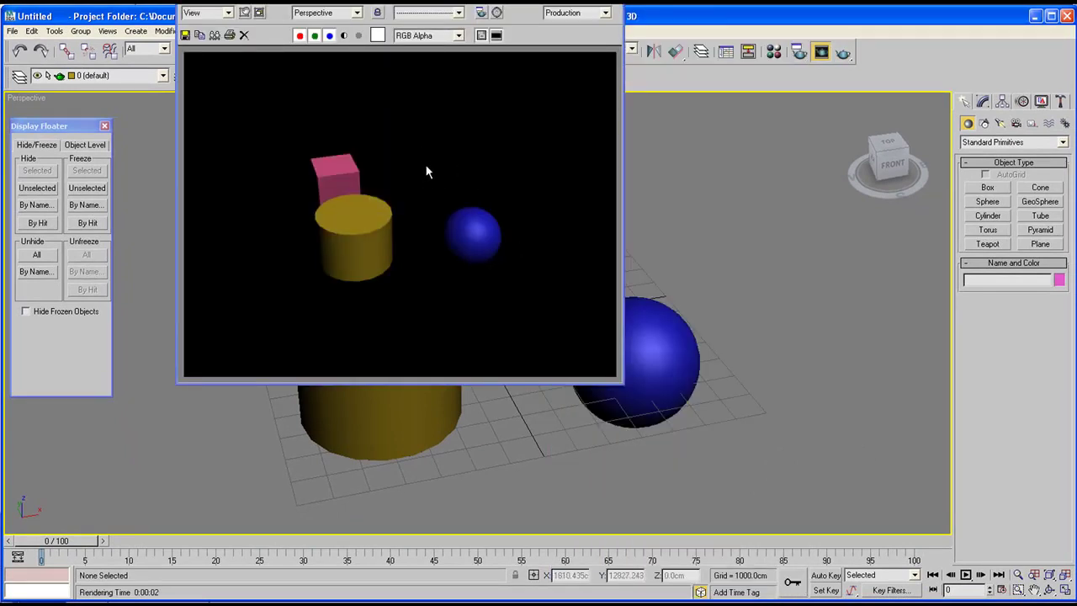
{"action": "left_click", "coordinate": [822, 52]}
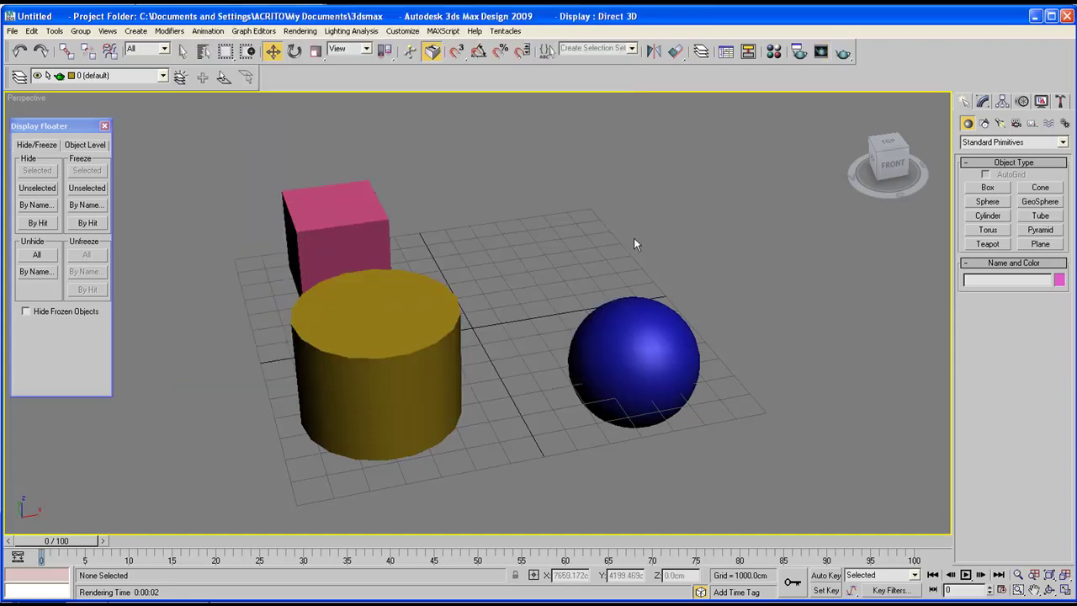
Step: Hide the box, and hide all unselected objects while only the cylinder is selected
{"action": "left_click", "coordinate": [362, 223]}
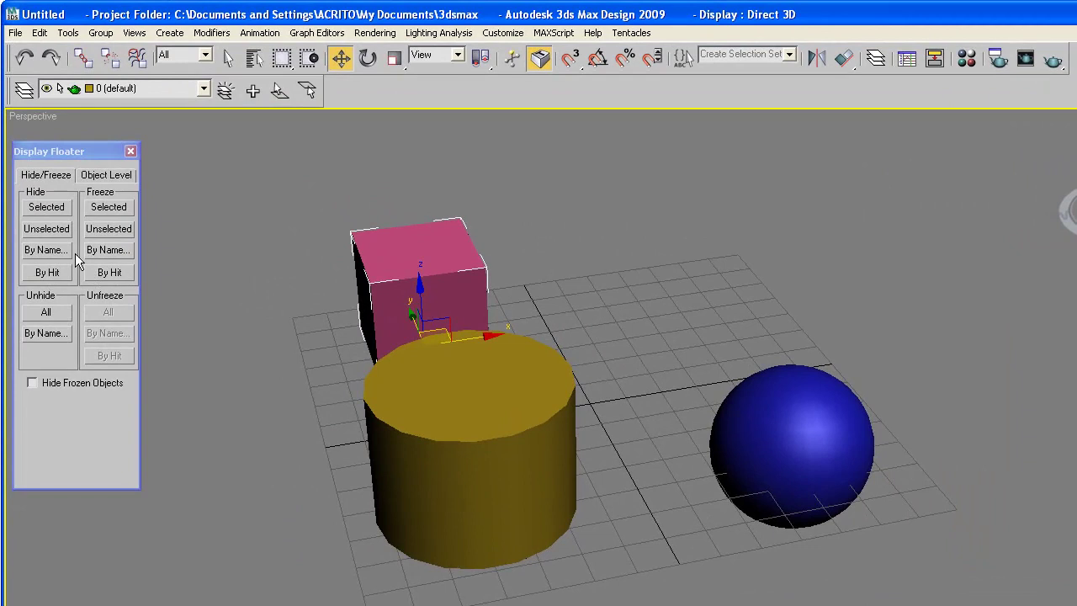
{"action": "left_click", "coordinate": [38, 211]}
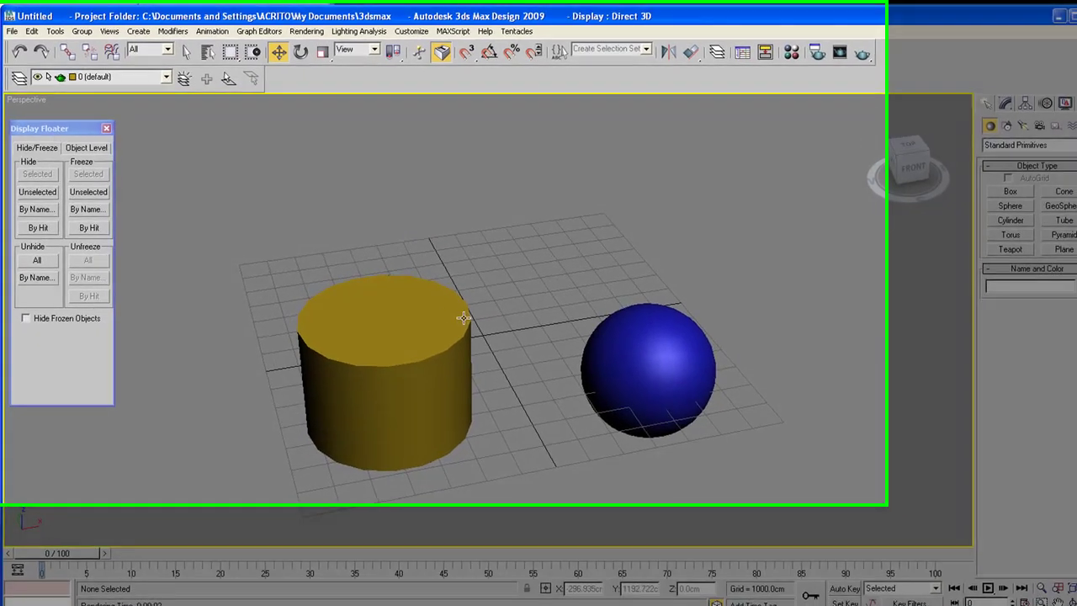
{"action": "left_click", "coordinate": [463, 318]}
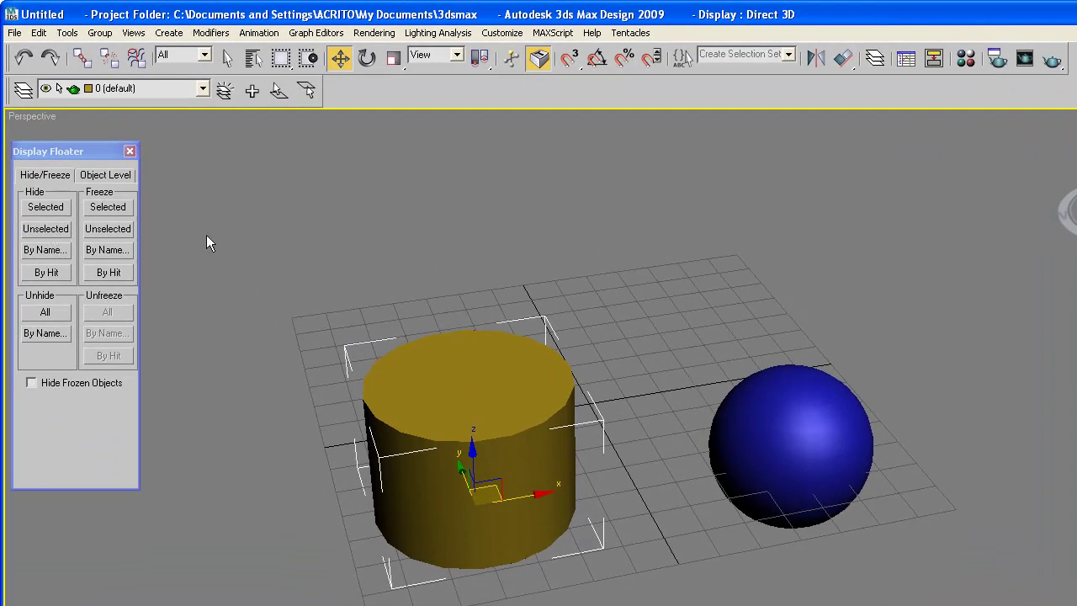
{"action": "left_click", "coordinate": [47, 229]}
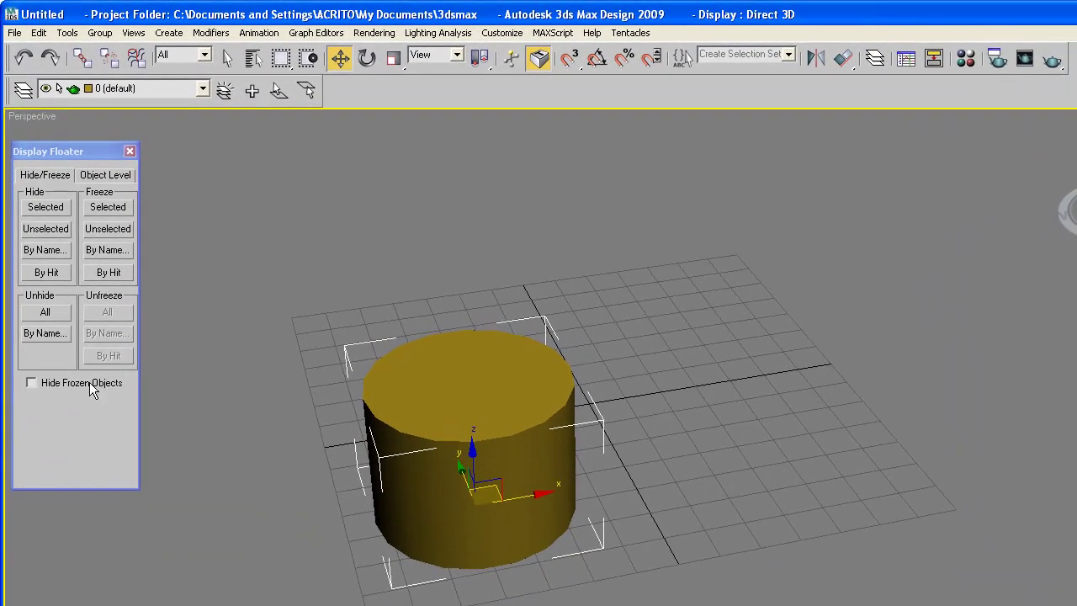
Step: Unhide all objects in the scene and hide only the pink box
{"action": "left_click", "coordinate": [51, 312]}
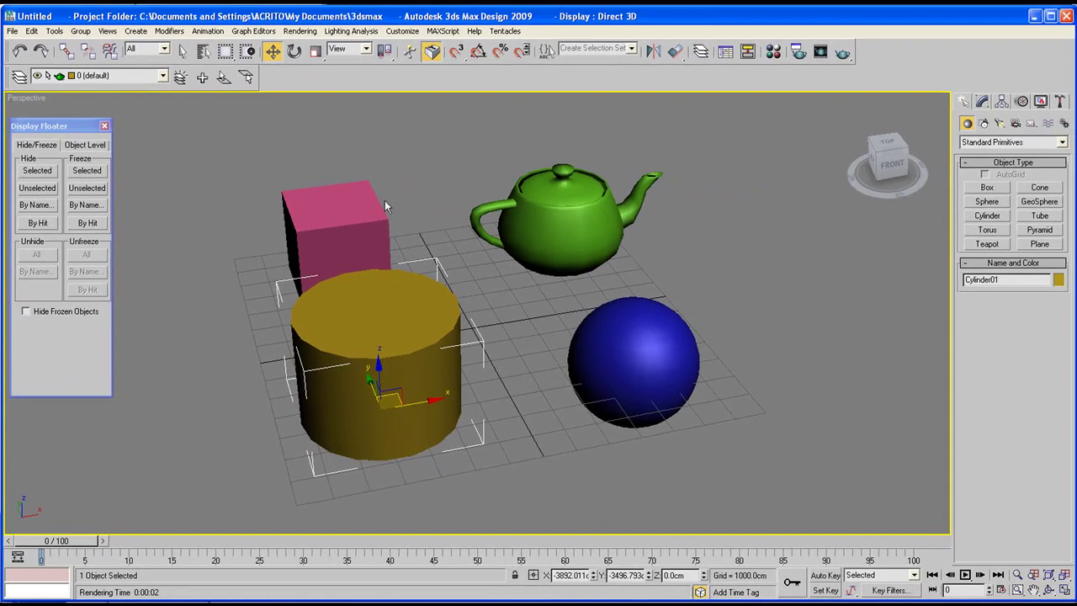
{"action": "left_click", "coordinate": [335, 202]}
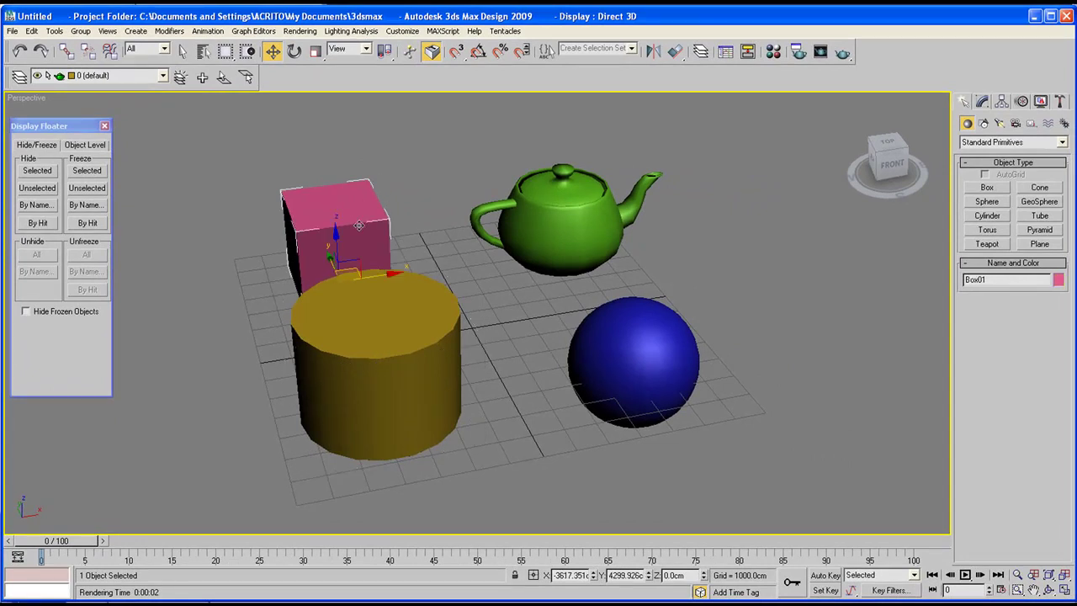
{"action": "left_click", "coordinate": [34, 170]}
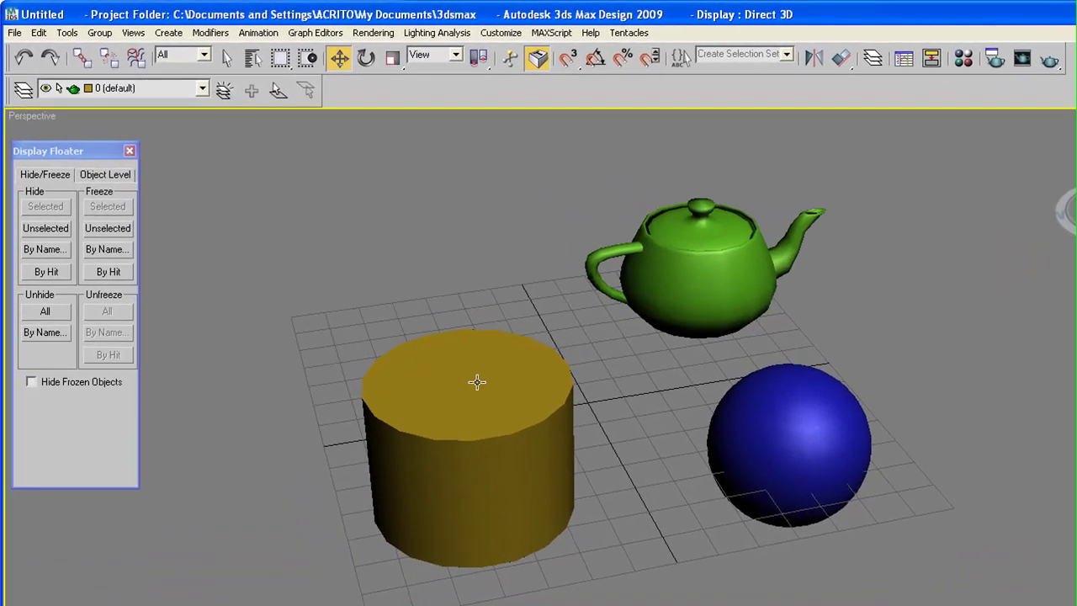
Step: Select the cylinder and the sphere together and hide both of them
{"action": "left_click", "coordinate": [399, 324]}
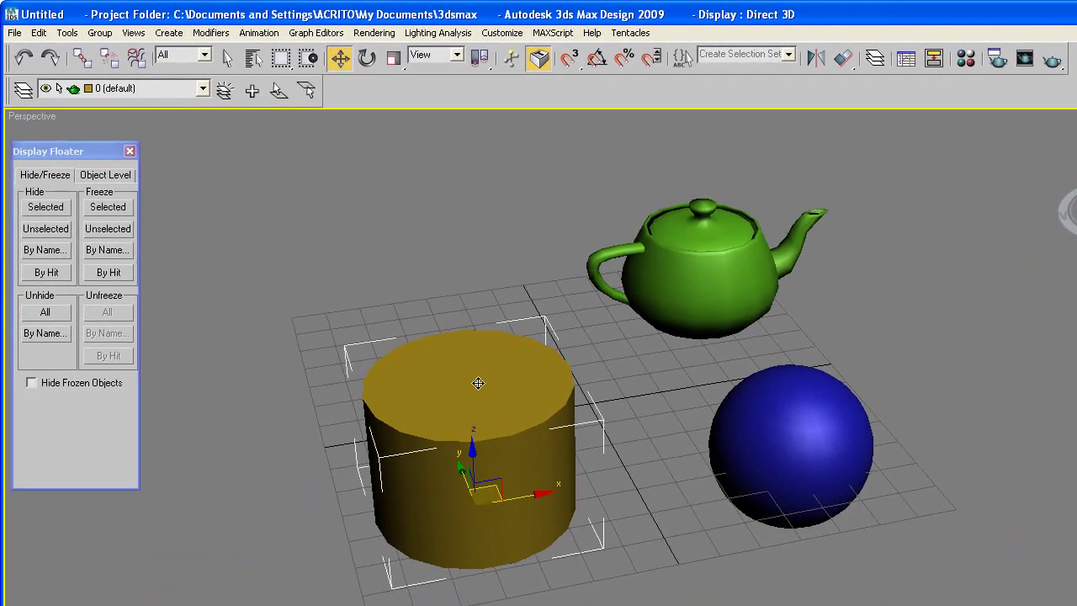
{"action": "left_click", "coordinate": [791, 412]}
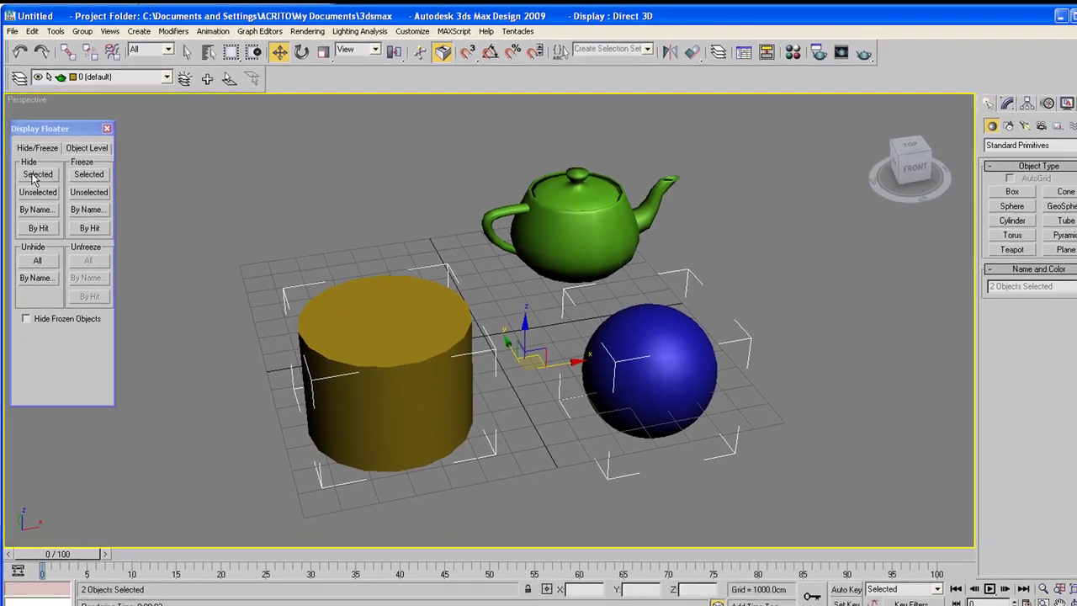
{"action": "left_click", "coordinate": [45, 208]}
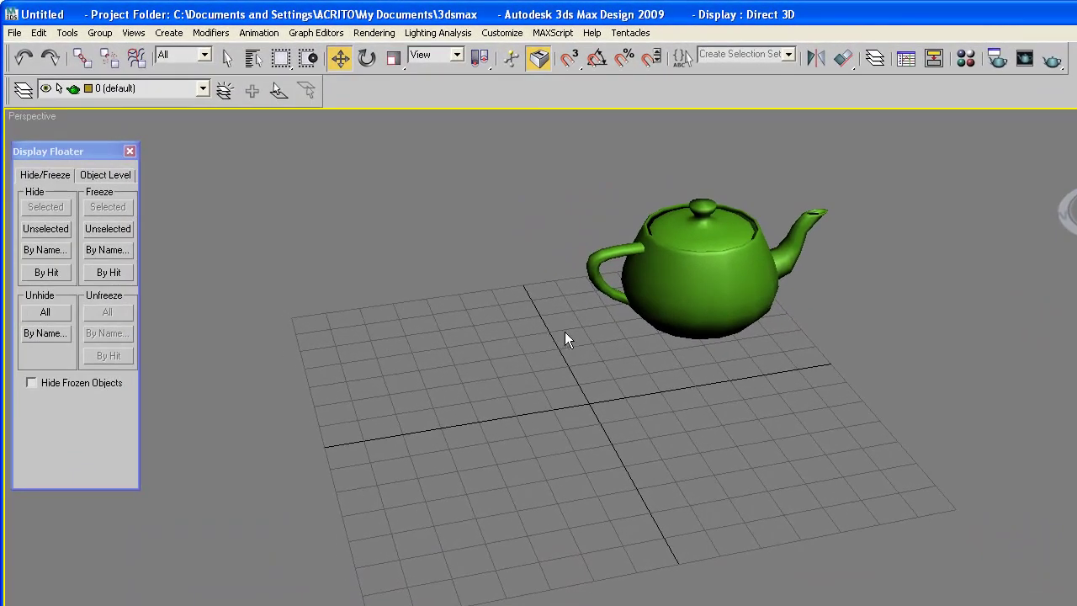
Step: Unhide all hidden objects and freeze only the sphere
{"action": "middle_click_drag", "start_coordinate": [715, 252], "coordinate": [691, 239], "text": "ctrl+alt"}
{"action": "scroll", "coordinate": [711, 263], "scroll_direction": "down", "scroll_amount": 10}
{"action": "middle_click_drag", "start_coordinate": [704, 278], "coordinate": [661, 314], "text": "alt"}
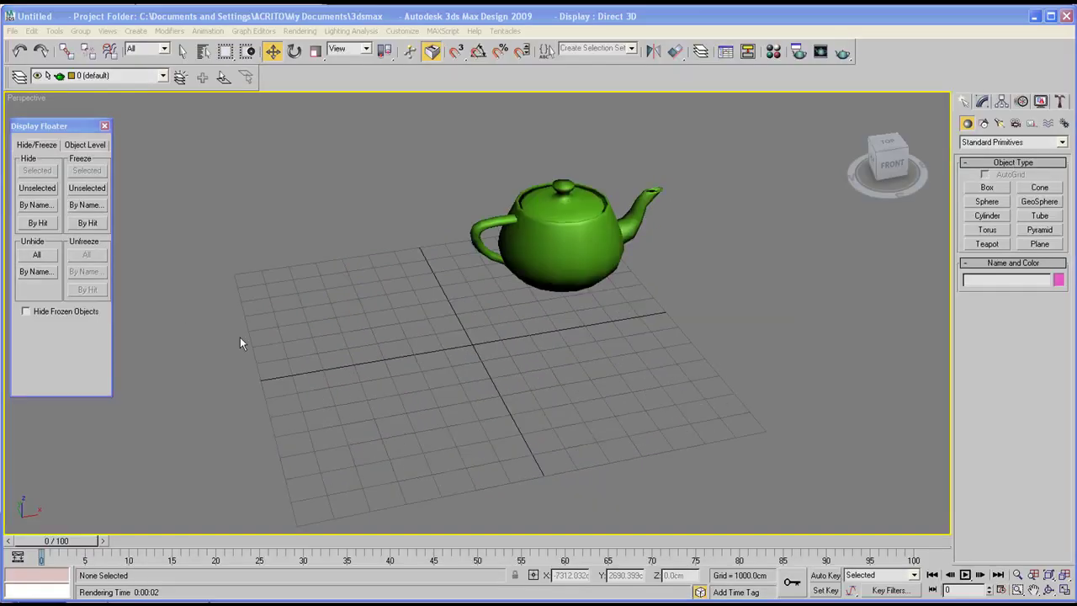
{"action": "left_click", "coordinate": [37, 254]}
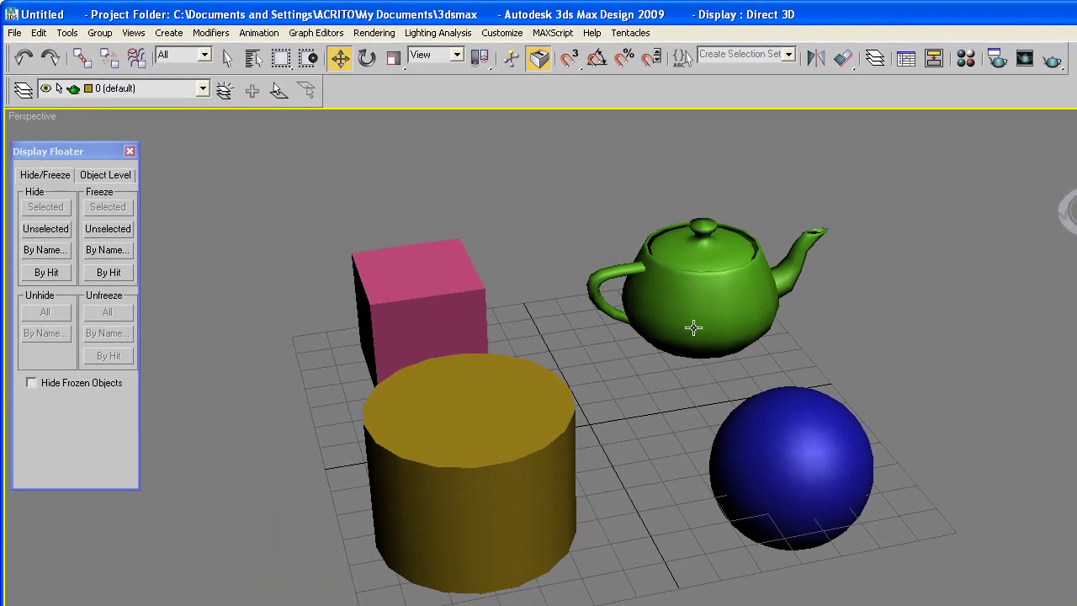
{"action": "left_click", "coordinate": [798, 432]}
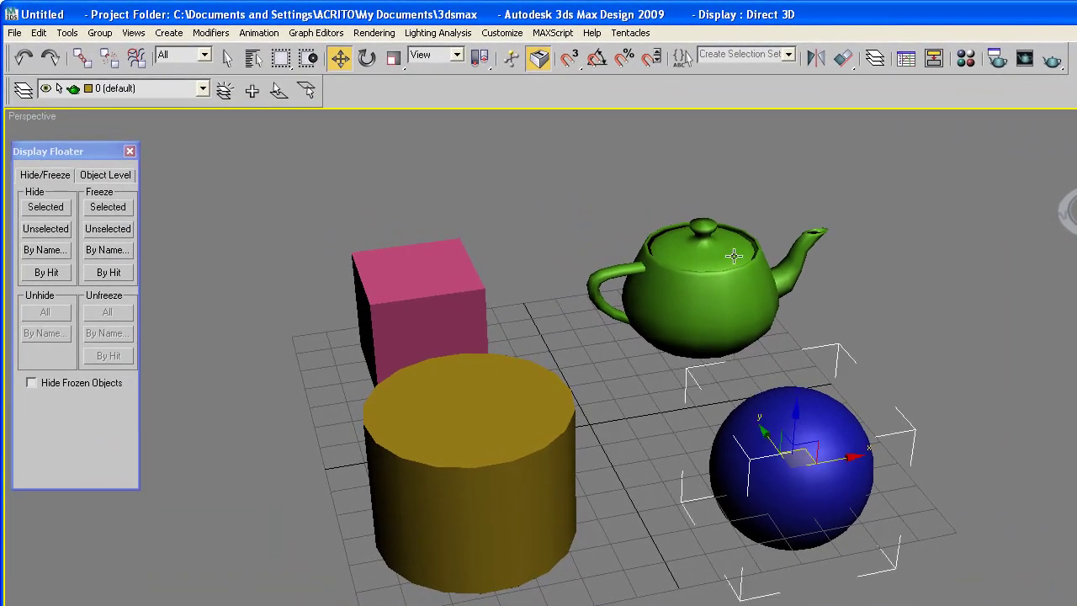
{"action": "left_click", "coordinate": [107, 207]}
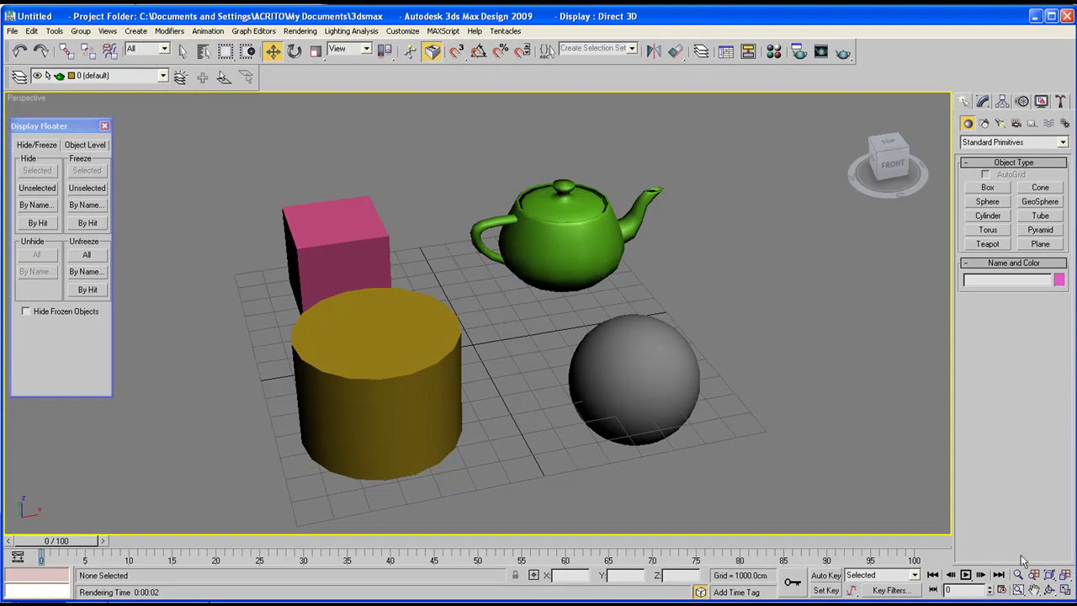
Step: Examine the frozen sphere and the surrounding objects from several angles in the Perspective view
{"action": "left_click", "coordinate": [1050, 589]}
{"action": "left_click_drag", "start_coordinate": [558, 323], "coordinate": [533, 332]}
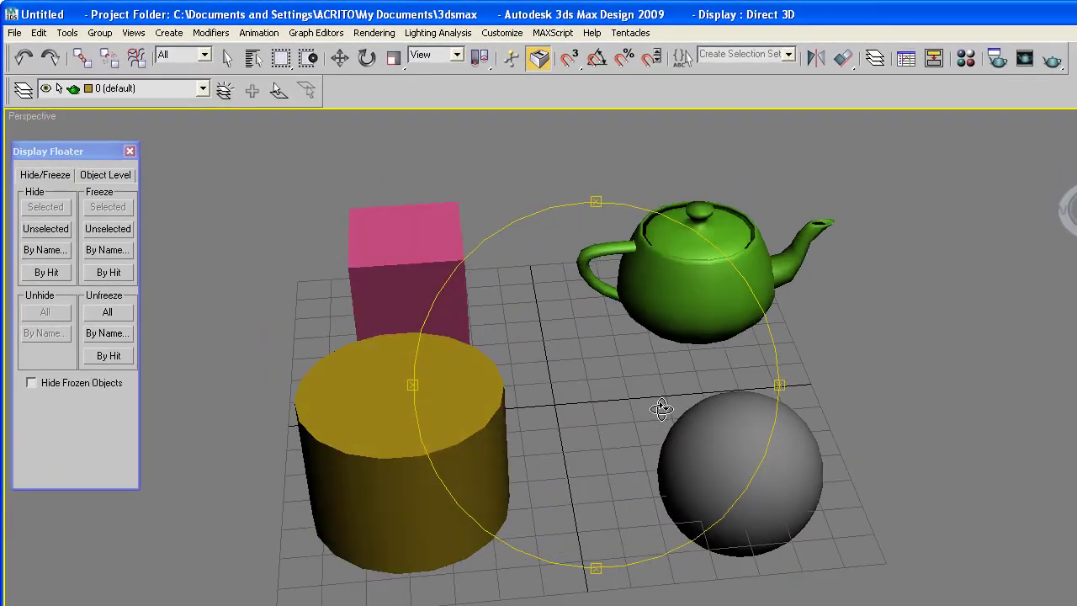
{"action": "left_click_drag", "start_coordinate": [660, 409], "coordinate": [681, 368]}
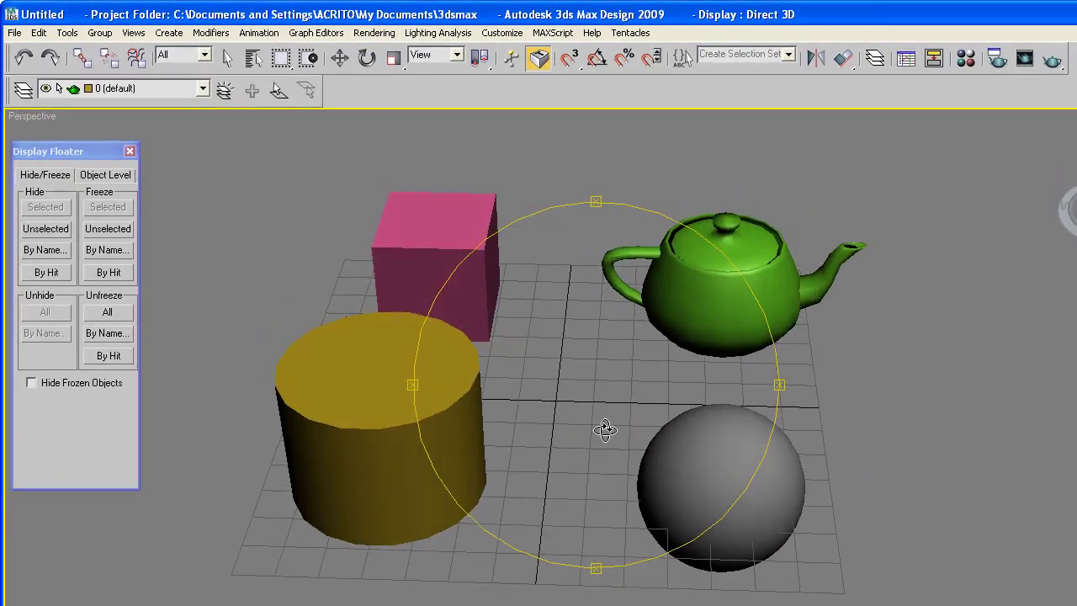
{"action": "left_click_drag", "start_coordinate": [605, 430], "coordinate": [511, 404]}
{"action": "left_click", "coordinate": [339, 57]}
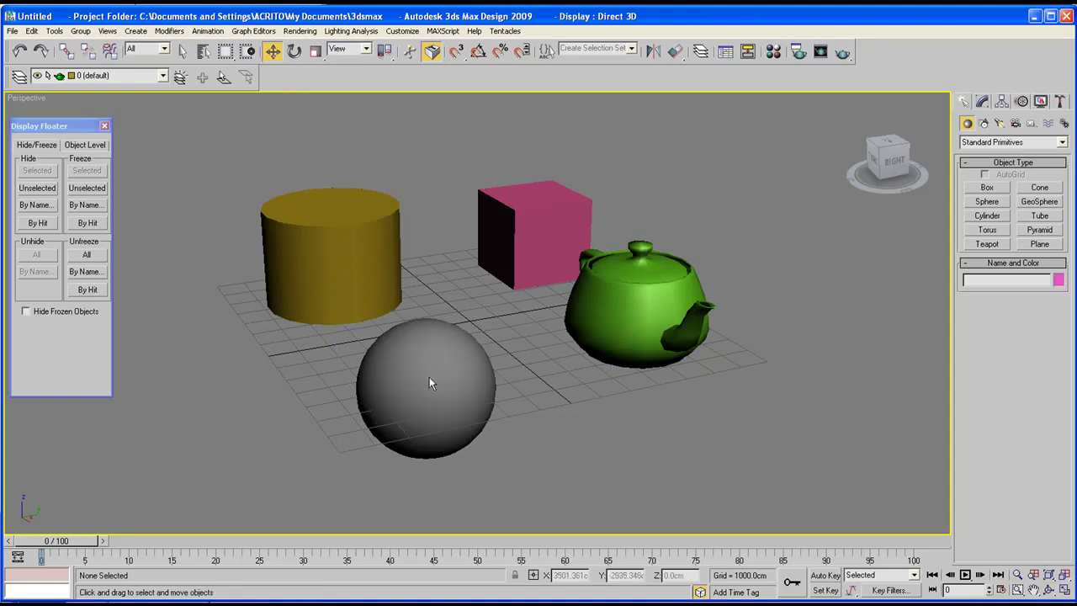
{"action": "left_click", "coordinate": [1049, 589]}
{"action": "left_click_drag", "start_coordinate": [460, 286], "coordinate": [457, 260]}
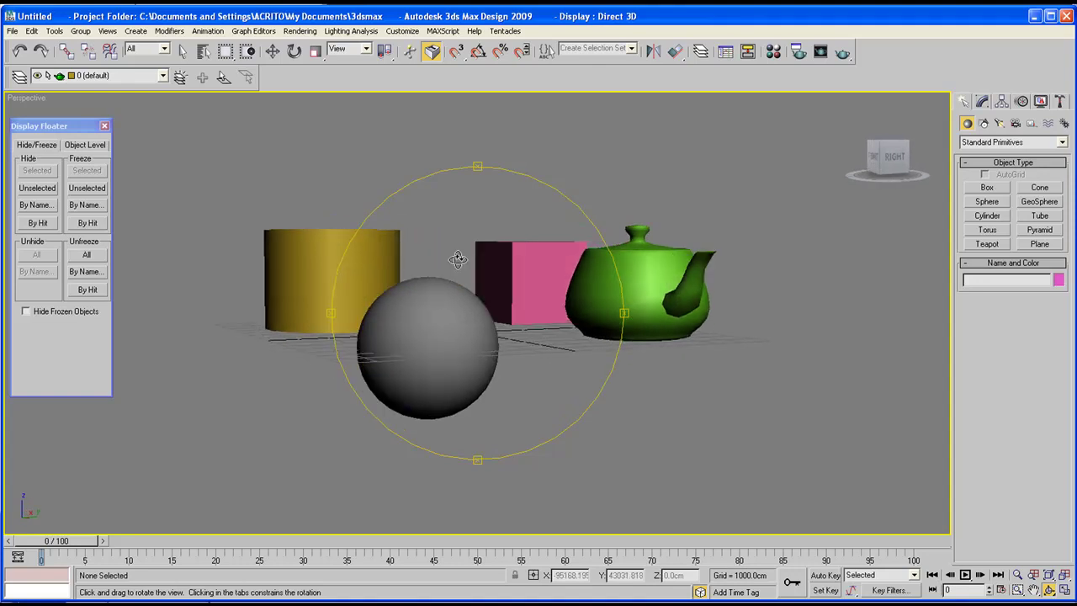
Step: Try selecting the frozen sphere between selecting the unfrozen cylinder and the pink box
{"action": "left_click", "coordinate": [273, 51]}
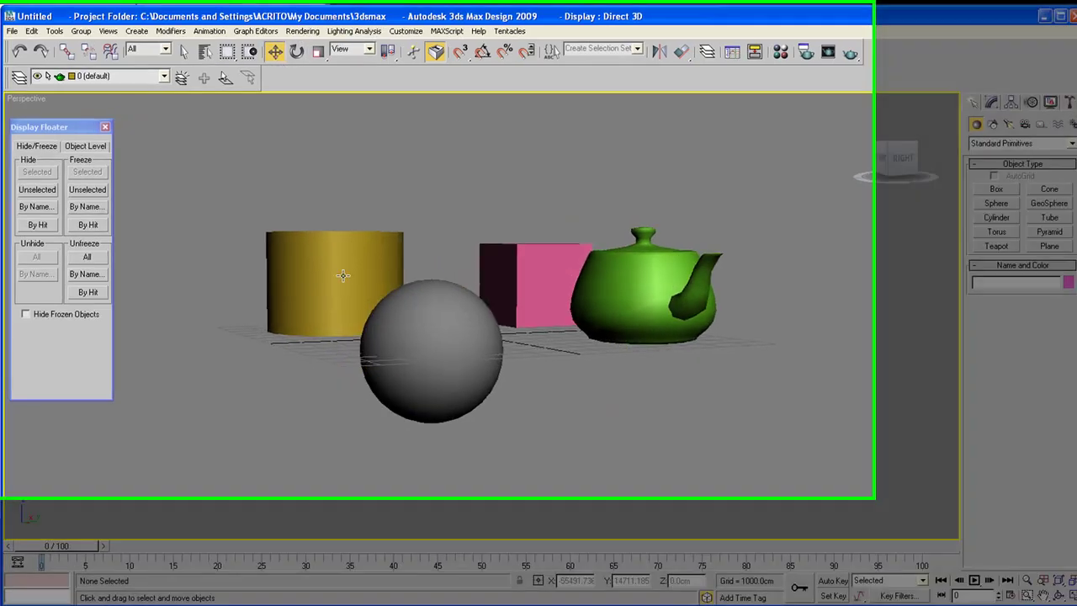
{"action": "left_click", "coordinate": [343, 275]}
{"action": "left_click", "coordinate": [467, 282]}
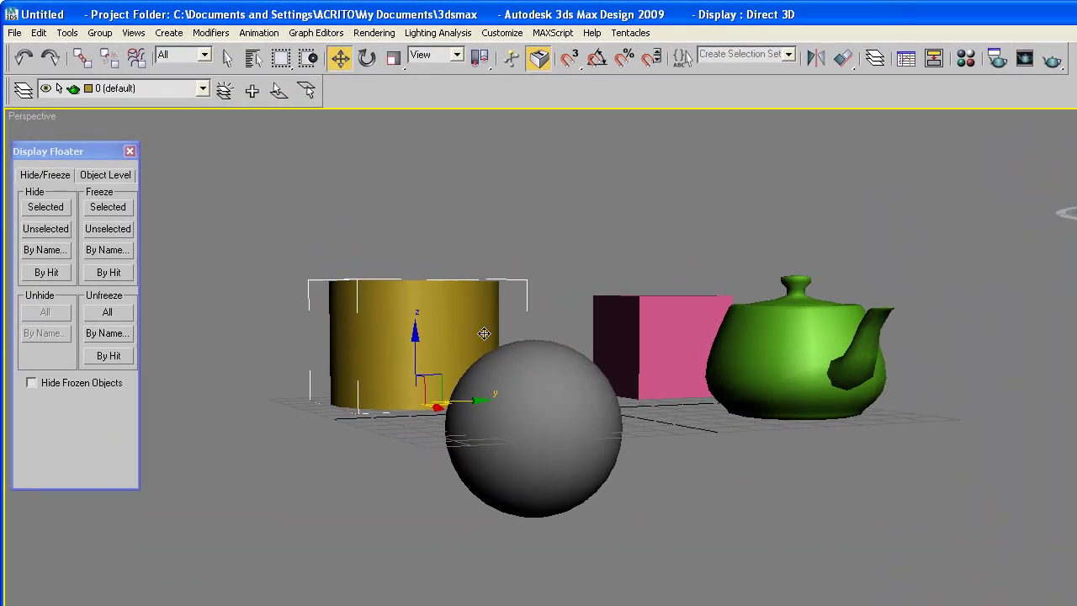
{"action": "left_click", "coordinate": [678, 349]}
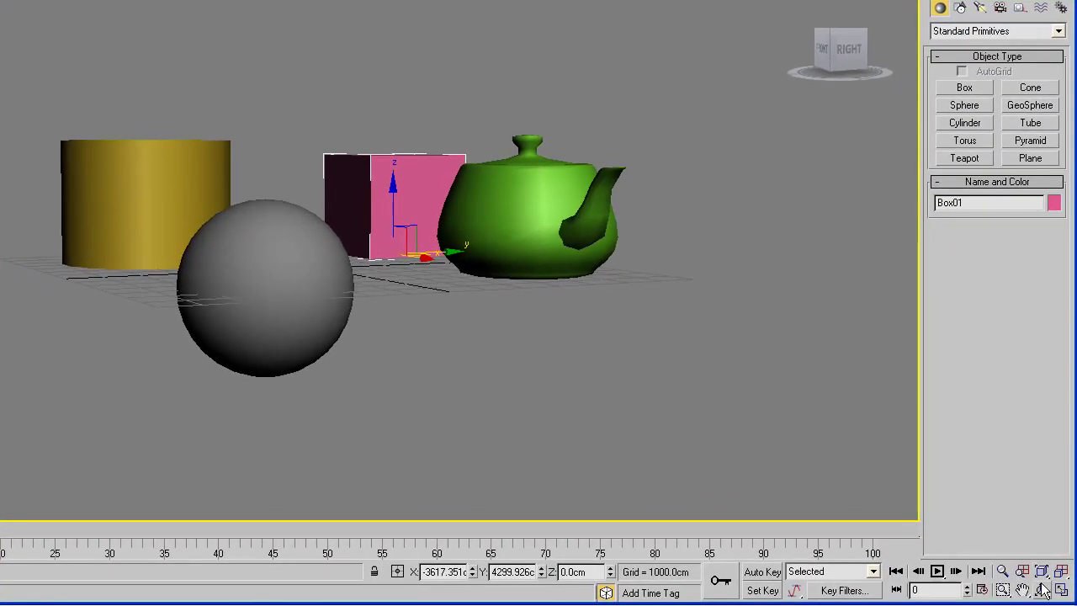
Step: Render the Perspective view from a higher angle to check how the frozen sphere renders
{"action": "left_click", "coordinate": [1042, 589]}
{"action": "left_click_drag", "start_coordinate": [383, 282], "coordinate": [417, 312]}
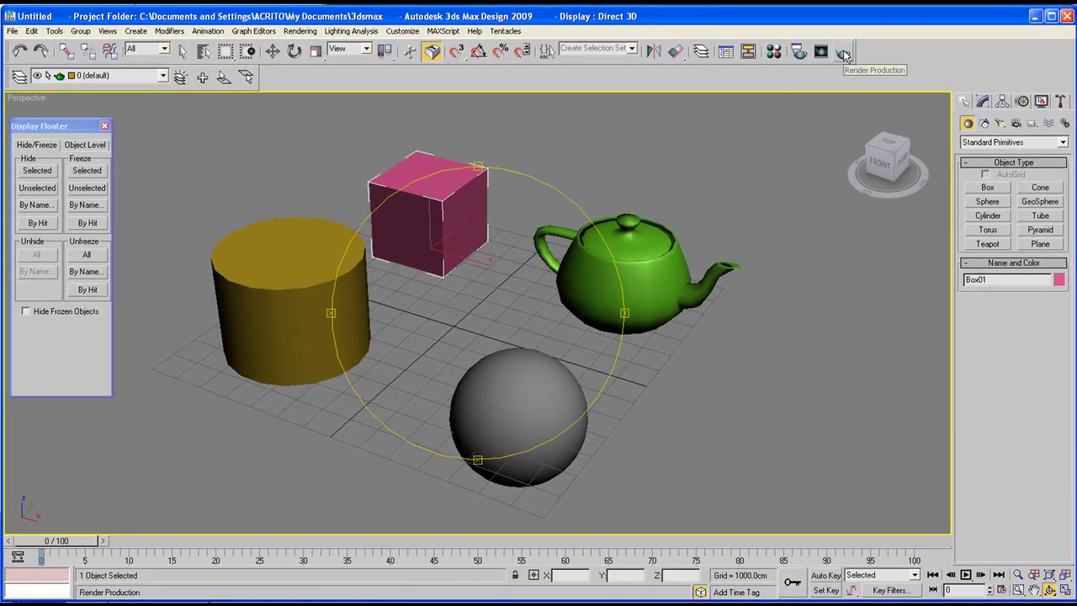
{"action": "left_click", "coordinate": [844, 53]}
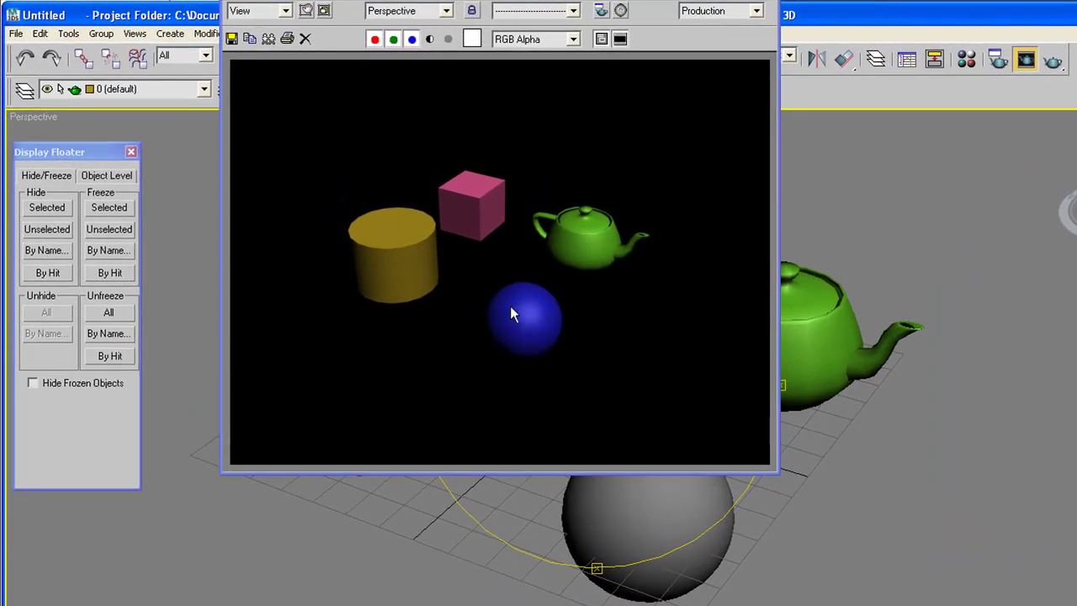
{"action": "mouse_move", "coordinate": [581, 371]}
{"action": "left_mouse_down"}
{"action": "mouse_move", "coordinate": [589, 368]}
{"action": "mouse_move", "coordinate": [577, 358]}
{"action": "mouse_move", "coordinate": [586, 363]}
{"action": "left_mouse_up"}
Step: Select the teapot and freeze it
{"action": "left_click", "coordinate": [342, 61]}
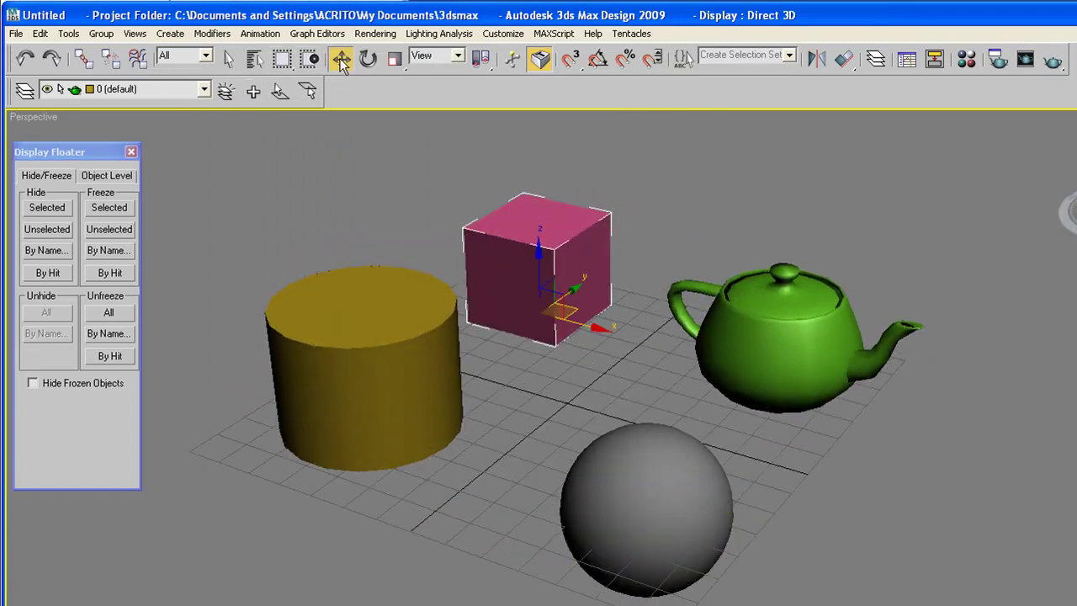
{"action": "left_click", "coordinate": [769, 332]}
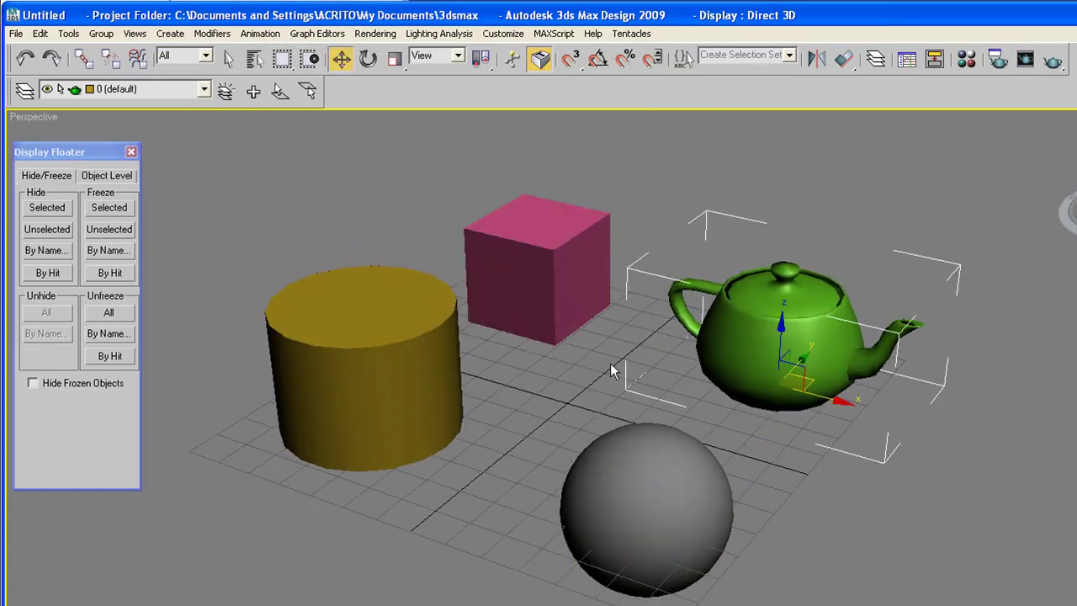
{"action": "left_click", "coordinate": [109, 209]}
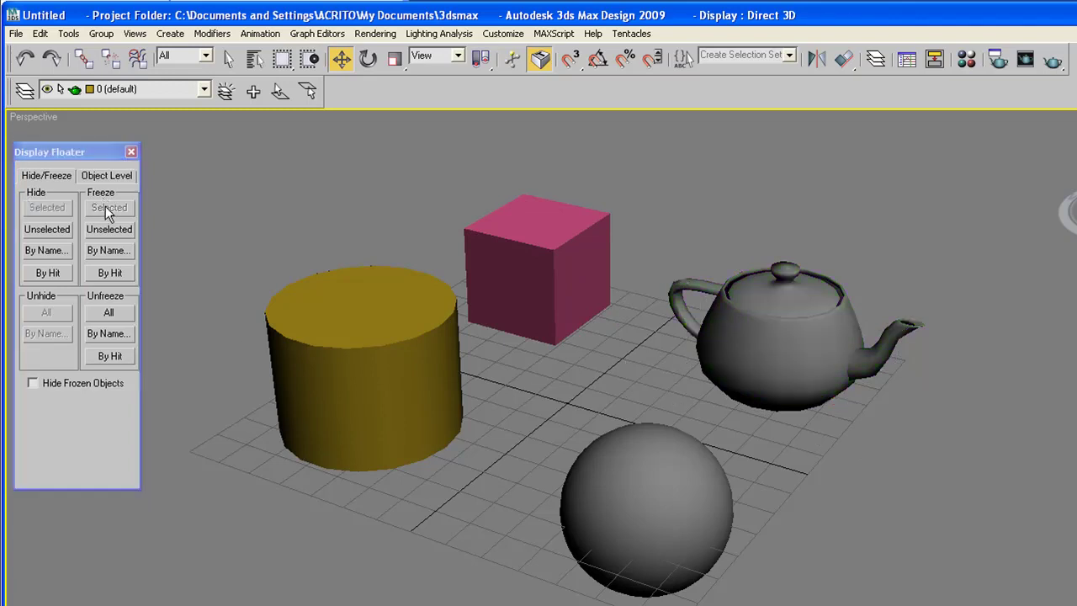
Step: Select the cylinder and the pink box together and freeze both of them
{"action": "left_click", "coordinate": [374, 329]}
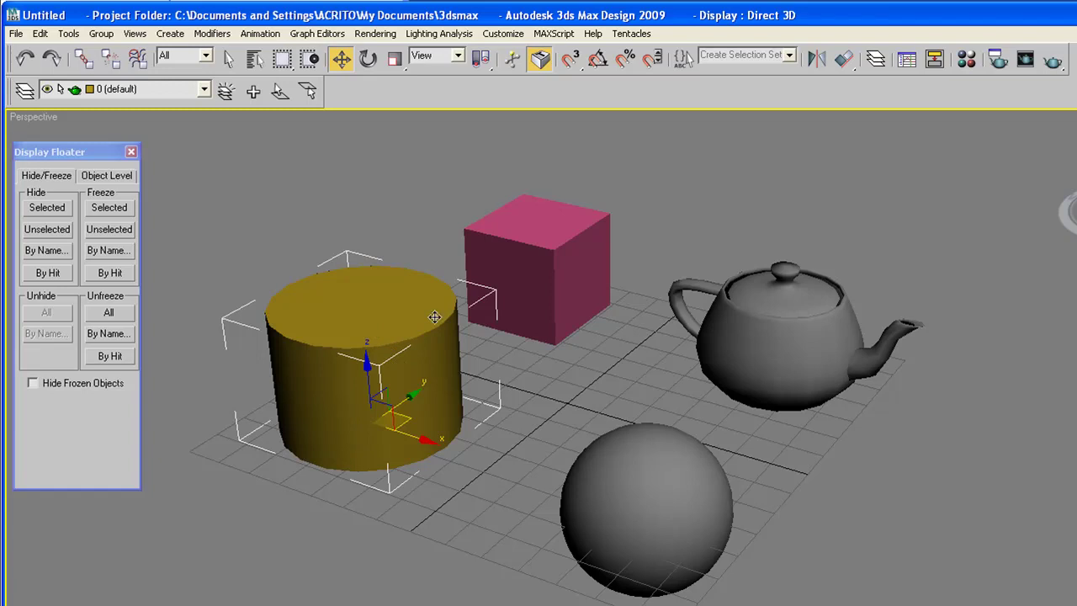
{"action": "left_click", "coordinate": [560, 223]}
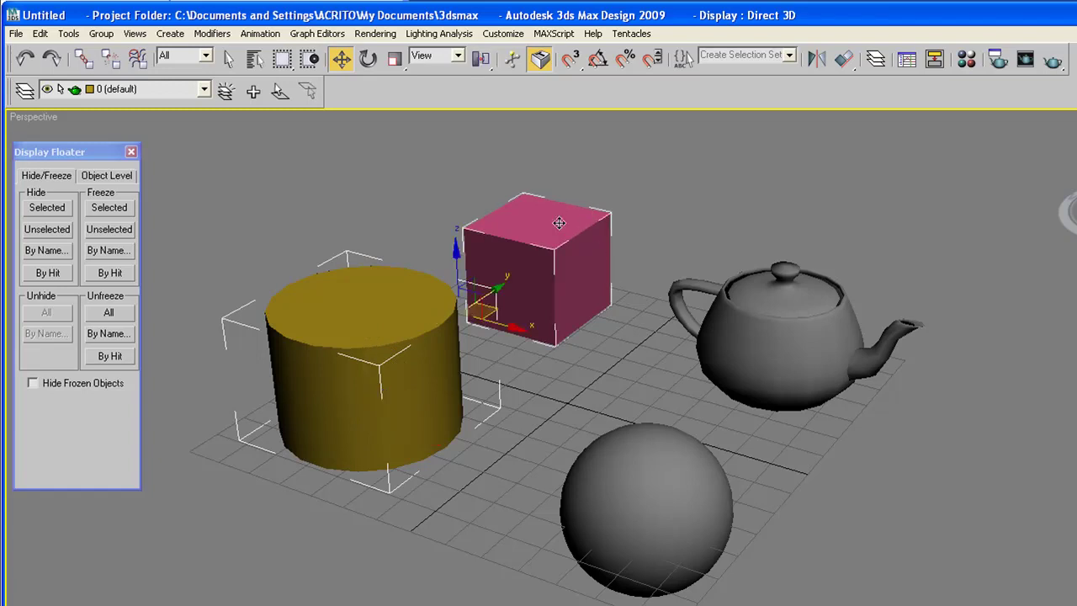
{"action": "left_click", "coordinate": [111, 207]}
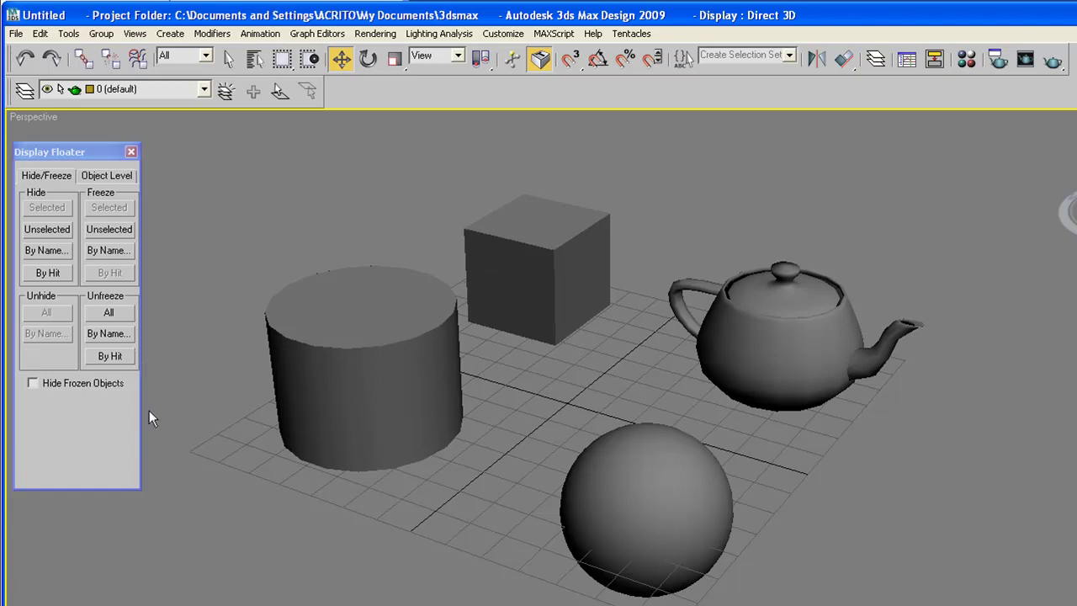
Step: Unfreeze all objects in the scene and freeze only the pink box and the cylinder
{"action": "left_click", "coordinate": [110, 312]}
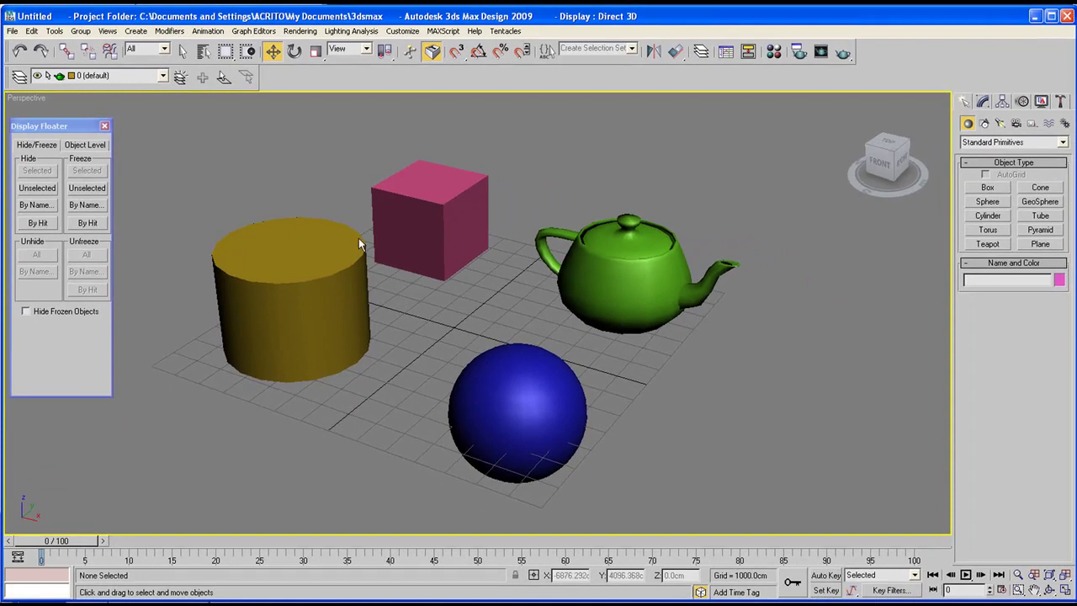
{"action": "left_click", "coordinate": [432, 264]}
{"action": "left_click", "coordinate": [302, 286], "text": "ctrl"}
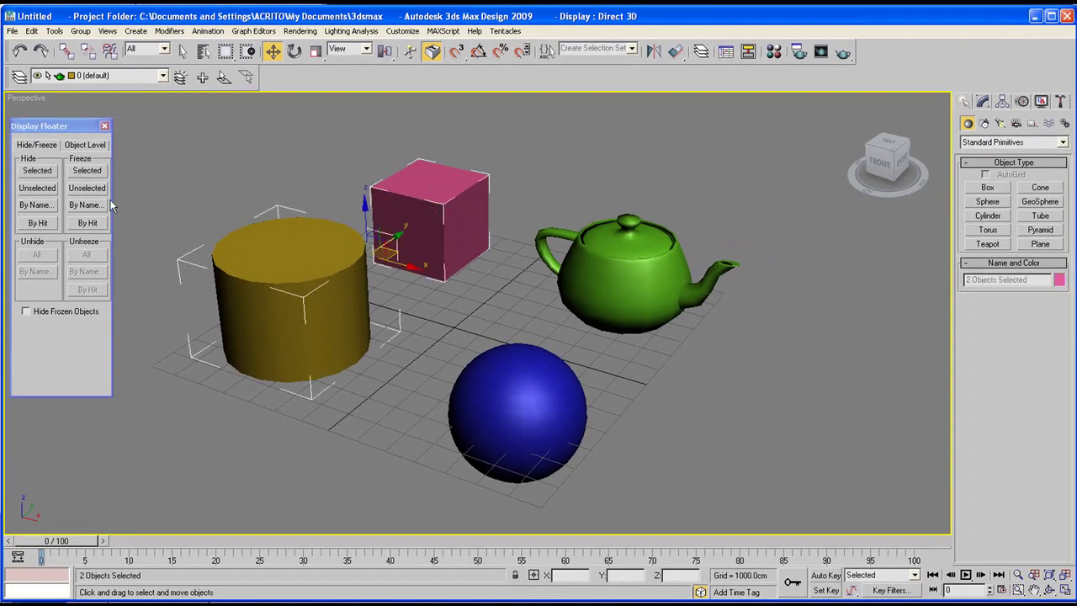
{"action": "left_click", "coordinate": [89, 174]}
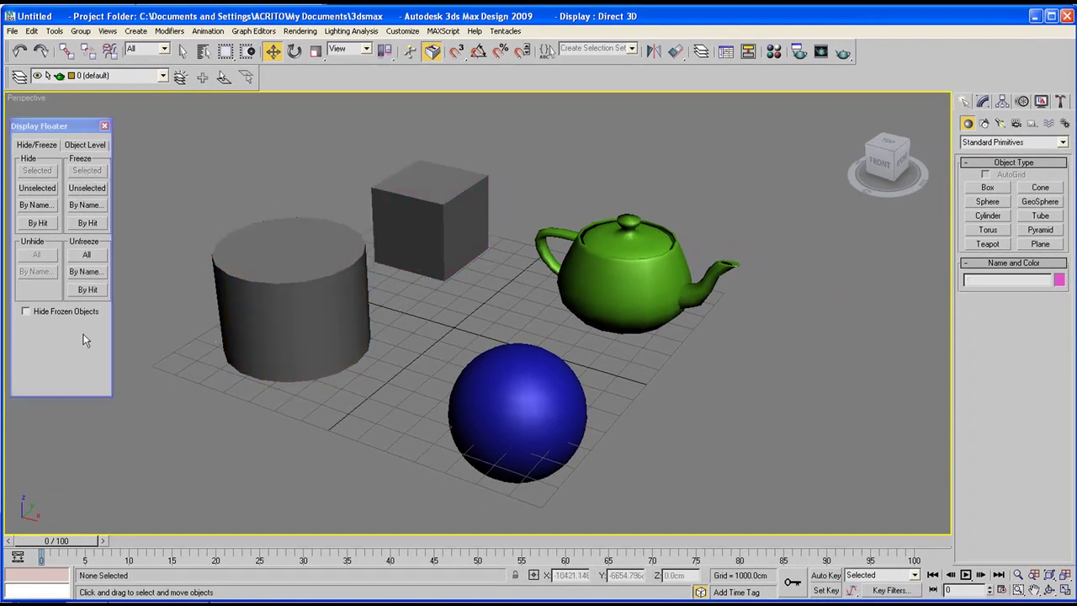
Step: Unfreeze the cylinder and the box individually with Unfreeze By Hit
{"action": "left_click", "coordinate": [87, 290]}
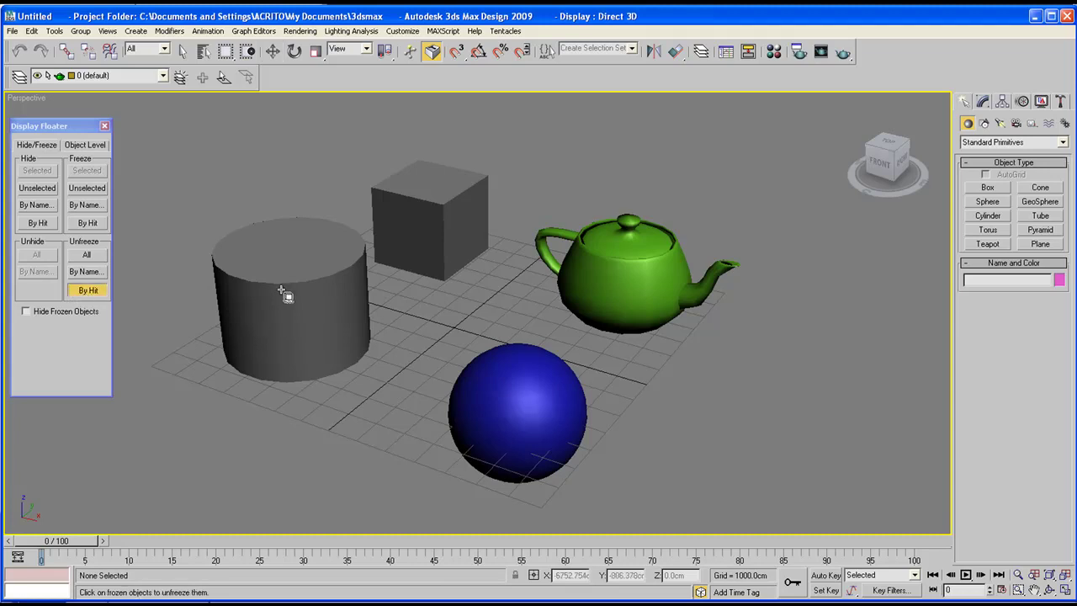
{"action": "left_click", "coordinate": [289, 293]}
{"action": "left_click", "coordinate": [419, 214]}
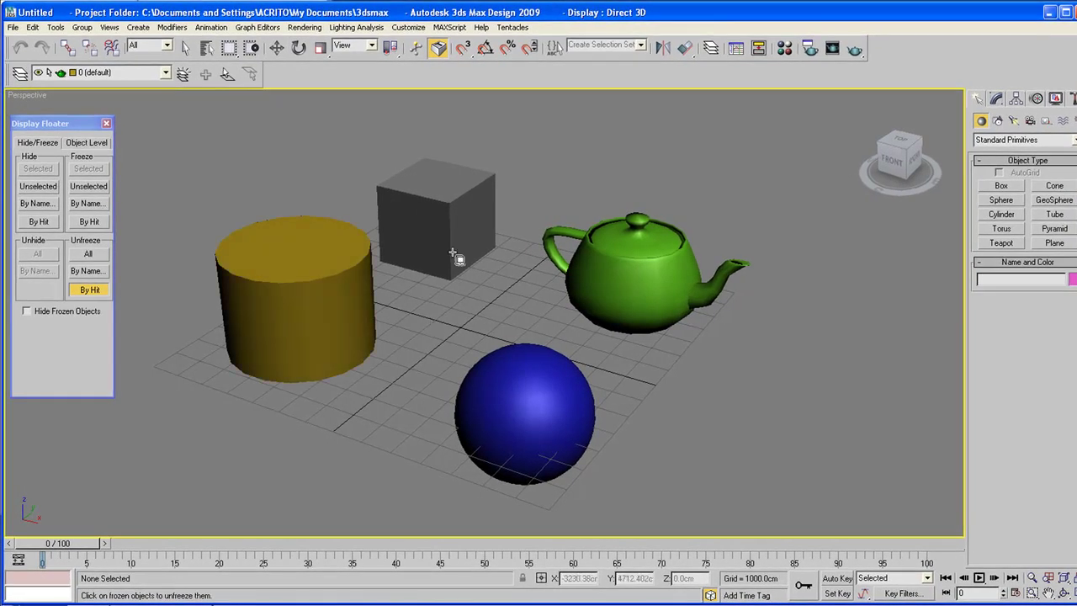
{"action": "middle_click_drag", "start_coordinate": [376, 364], "coordinate": [349, 338]}
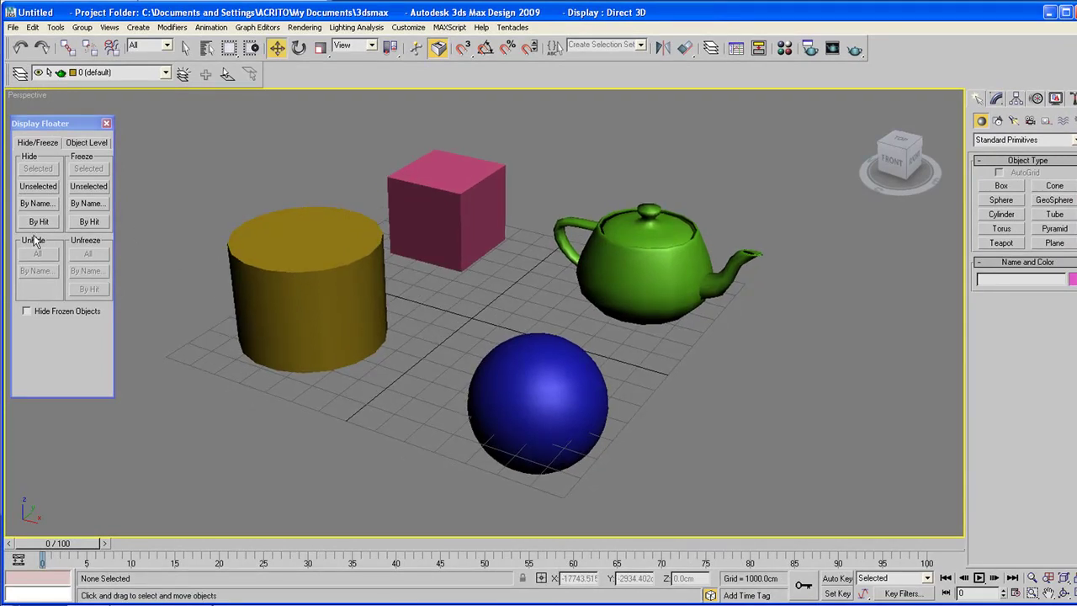
Step: Move the Display Floater slightly and close it
{"action": "left_click_drag", "start_coordinate": [73, 128], "coordinate": [81, 126]}
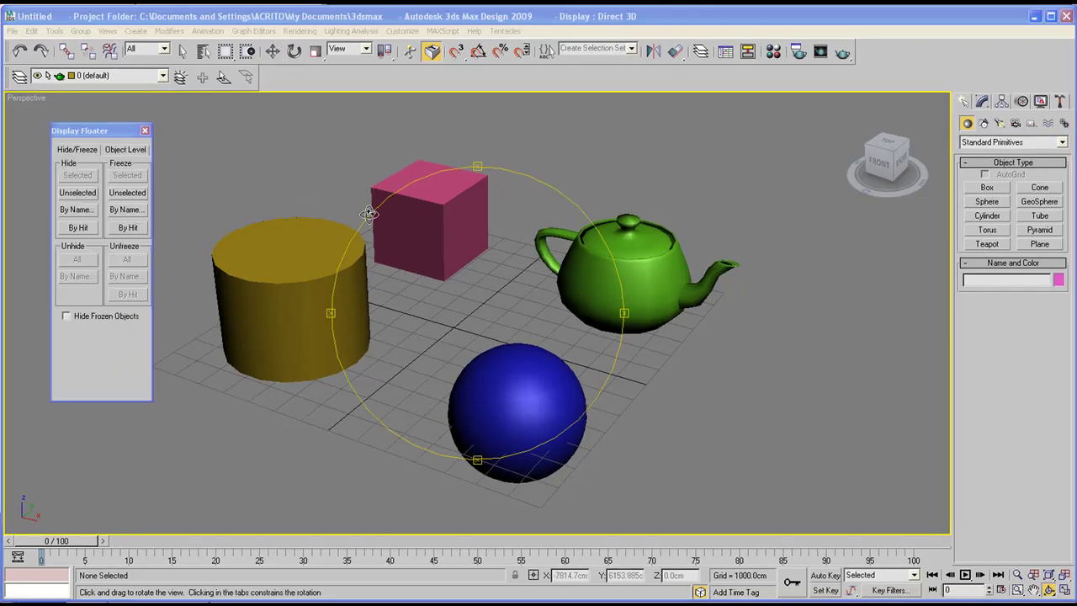
{"action": "left_click", "coordinate": [120, 137]}
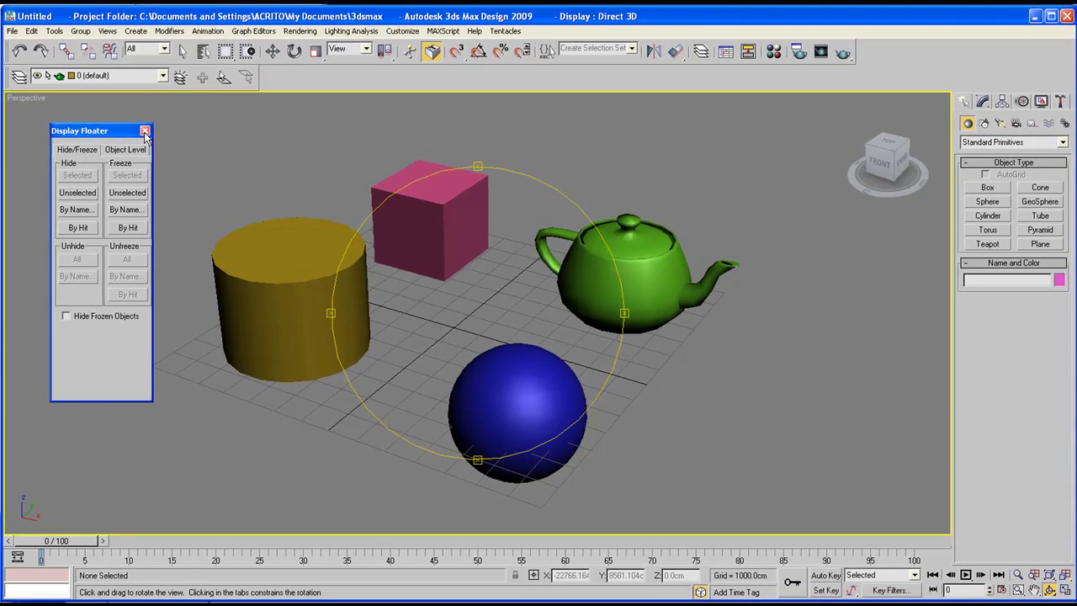
{"action": "left_click", "coordinate": [145, 131]}
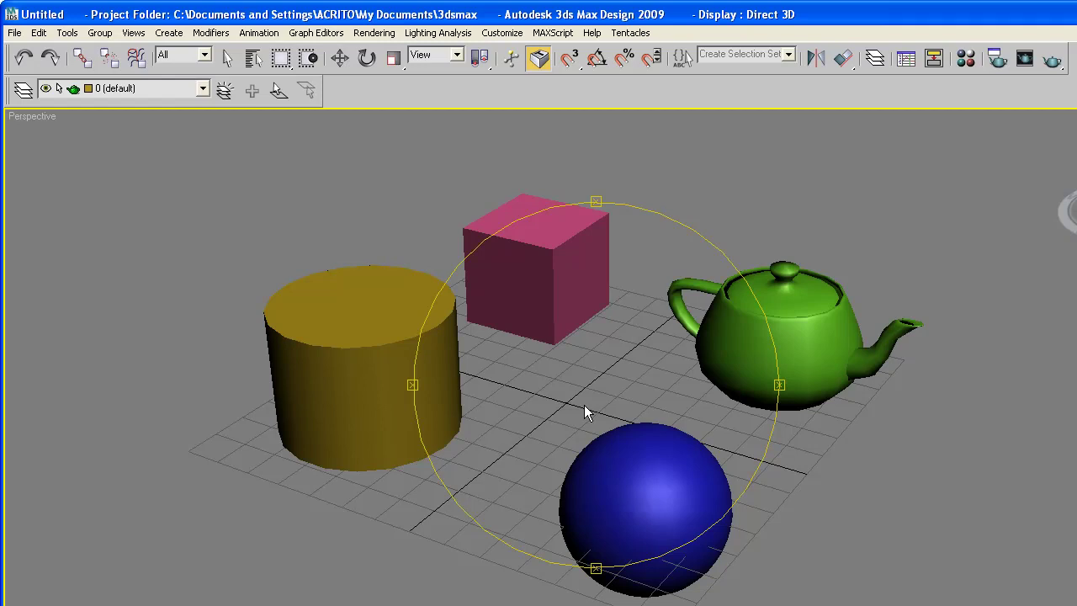
Step: Dock the Layers toolbar beside the main toolbar and return it to its place below the main toolbar
{"action": "left_click_drag", "start_coordinate": [642, 424], "coordinate": [538, 388]}
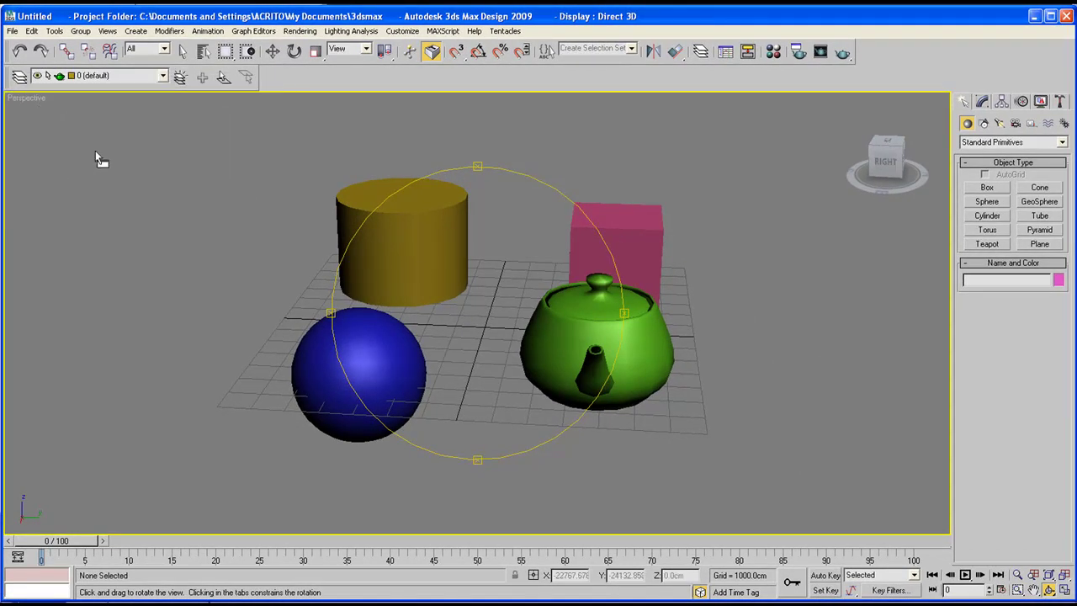
{"action": "left_click_drag", "start_coordinate": [95, 150], "coordinate": [96, 152]}
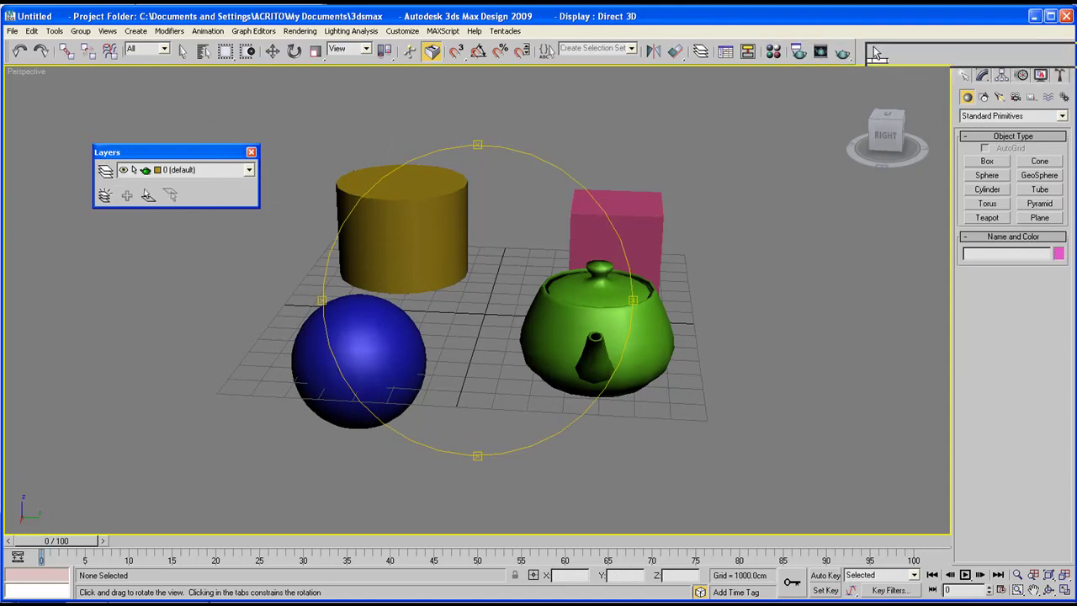
{"action": "left_click_drag", "start_coordinate": [875, 53], "coordinate": [873, 52]}
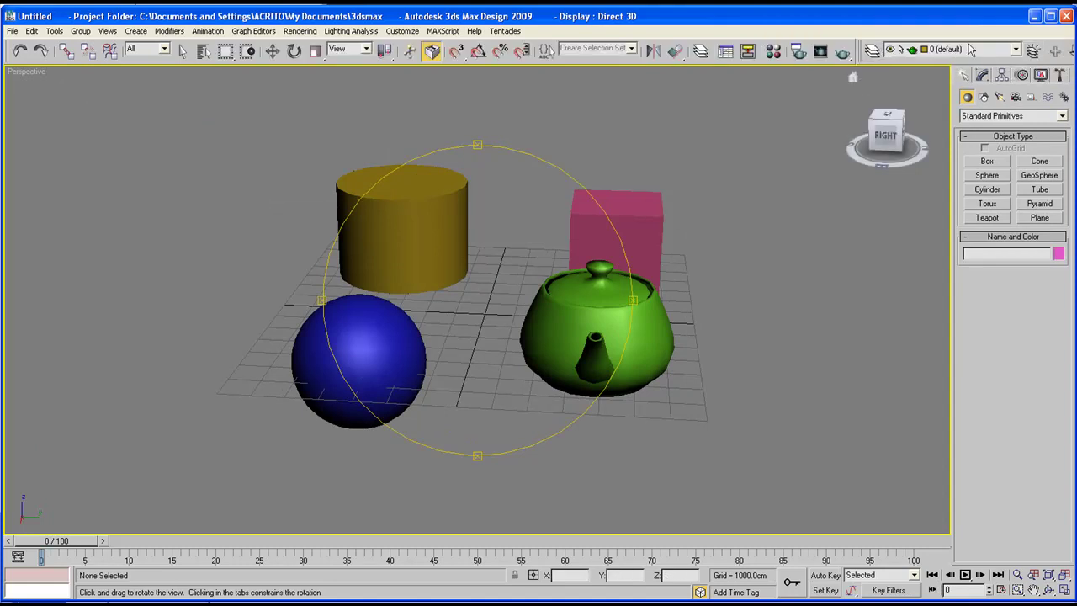
{"action": "left_click_drag", "start_coordinate": [866, 50], "coordinate": [210, 67]}
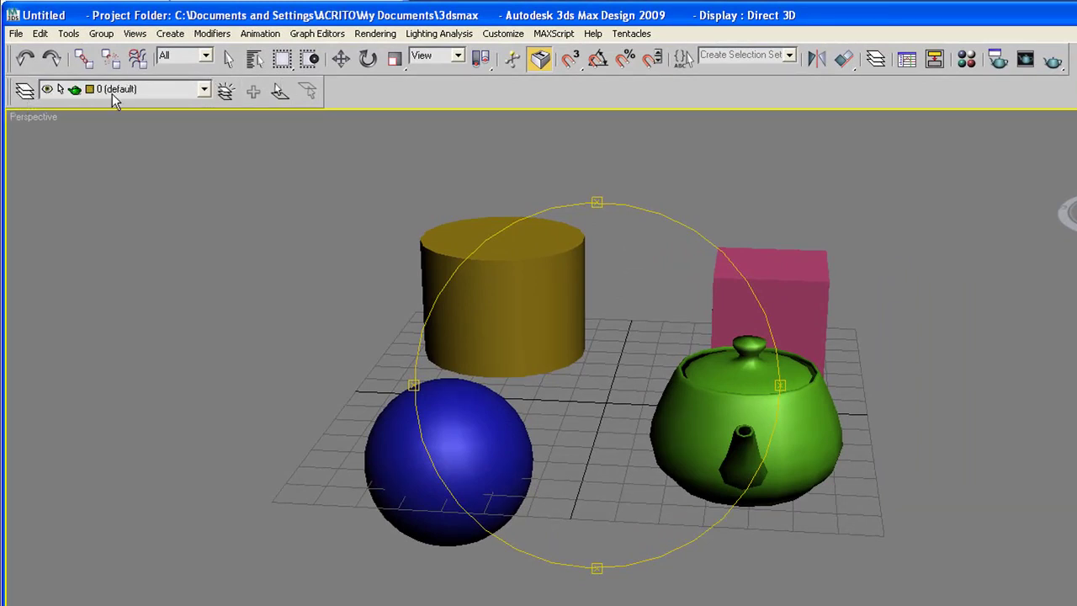
Step: Float and close the Layers toolbar, and bring it back by showing all floating toolbars
{"action": "left_click_drag", "start_coordinate": [10, 91], "coordinate": [112, 255]}
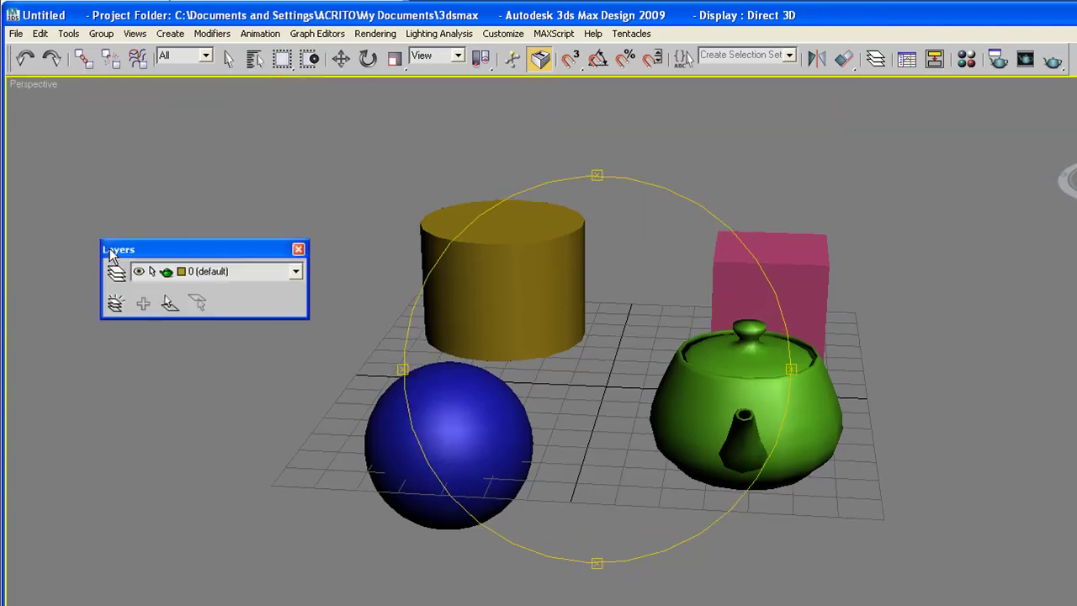
{"action": "left_click", "coordinate": [298, 250]}
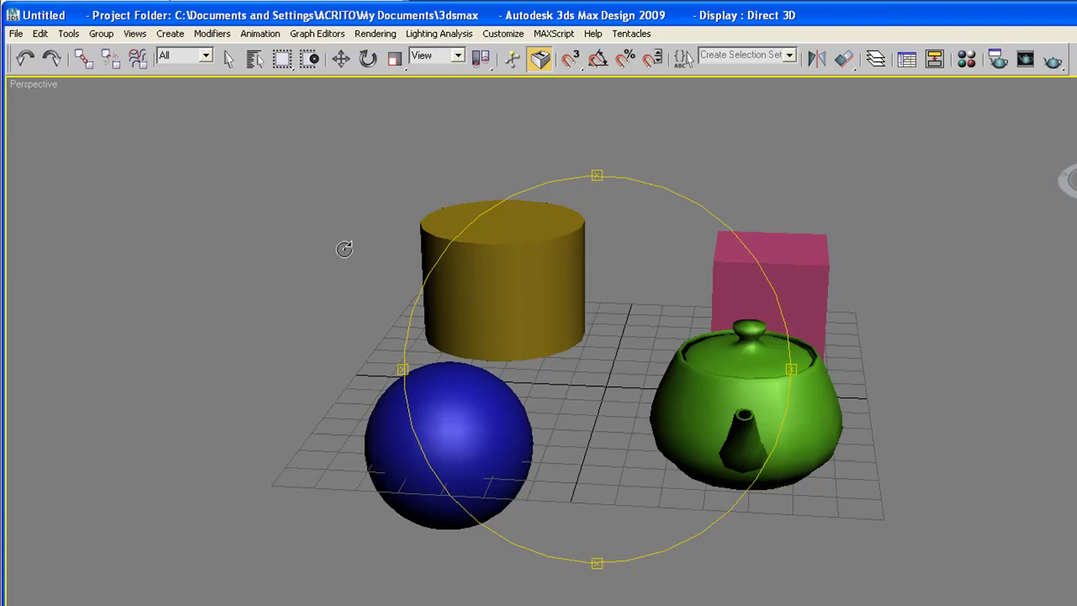
{"action": "left_click", "coordinate": [503, 34]}
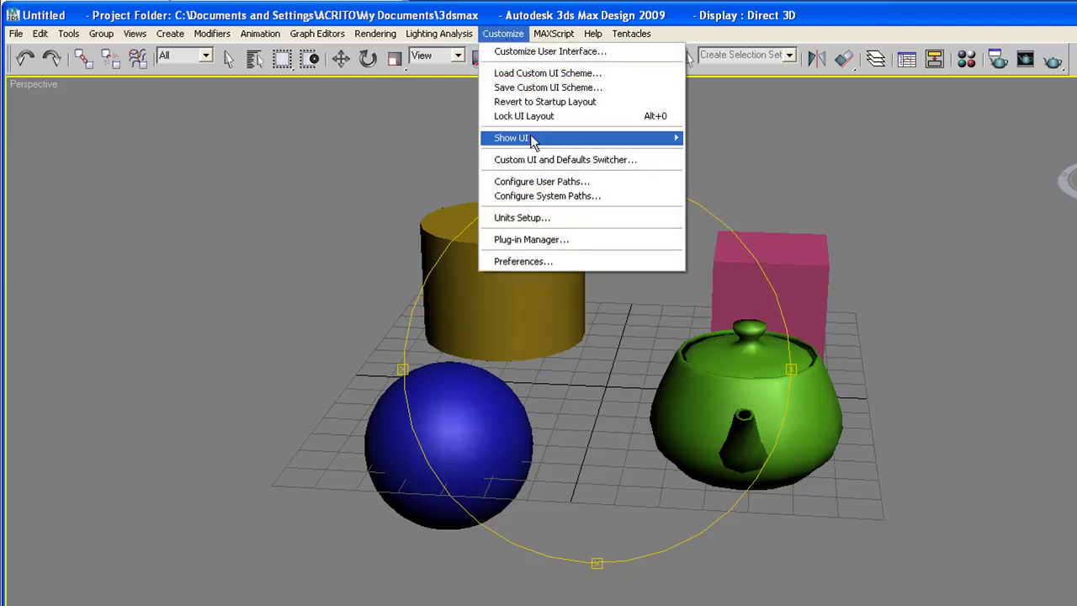
{"action": "mouse_move", "coordinate": [528, 141]}
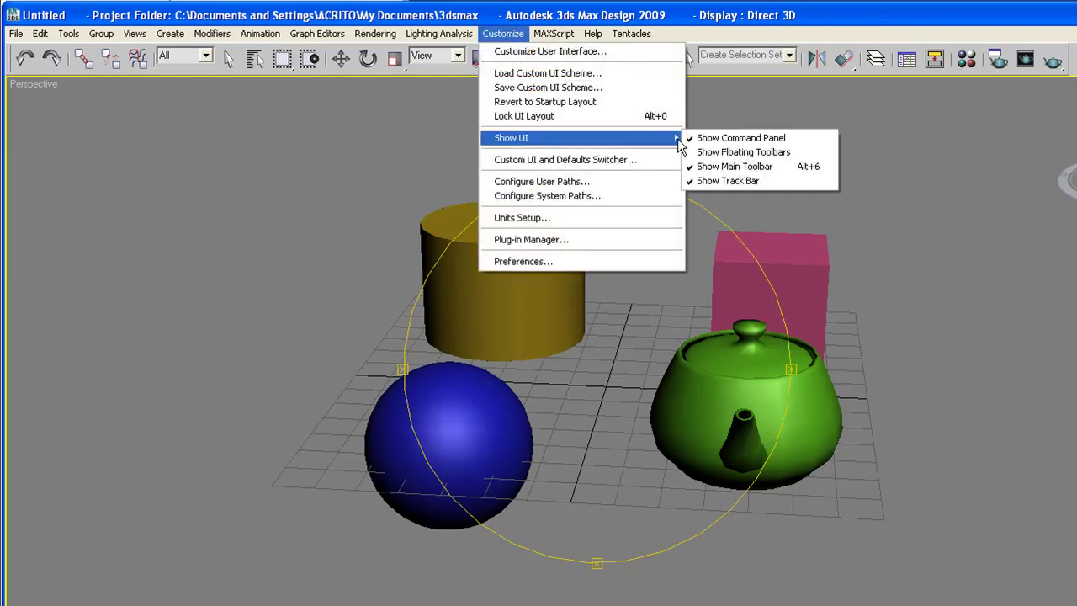
{"action": "left_click", "coordinate": [752, 152]}
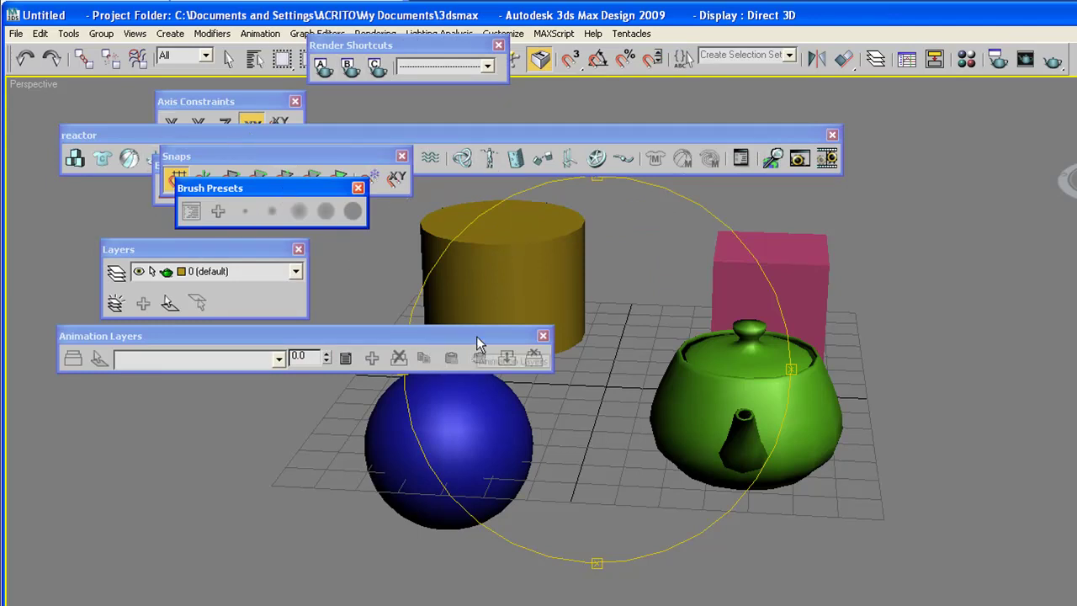
Step: Close the Animation Layers, Brush Presets, Snaps, reactor, Axis Constraints, Extras and Render Shortcuts toolbars, leaving only the Layers toolbar floating
{"action": "left_click_drag", "start_coordinate": [478, 337], "coordinate": [466, 338]}
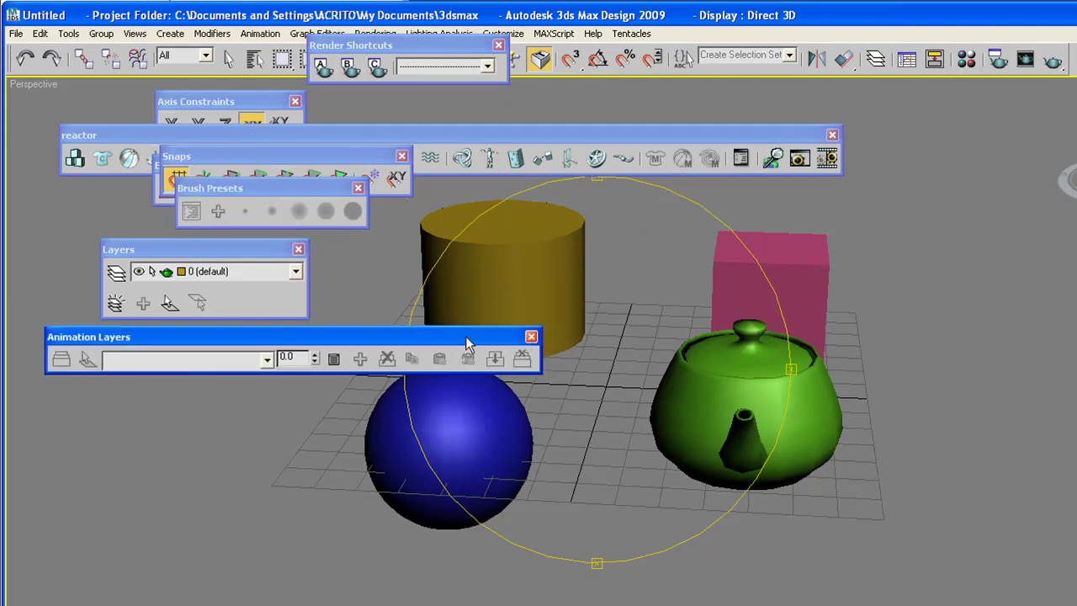
{"action": "left_click", "coordinate": [532, 337]}
{"action": "left_click_drag", "start_coordinate": [240, 256], "coordinate": [317, 361]}
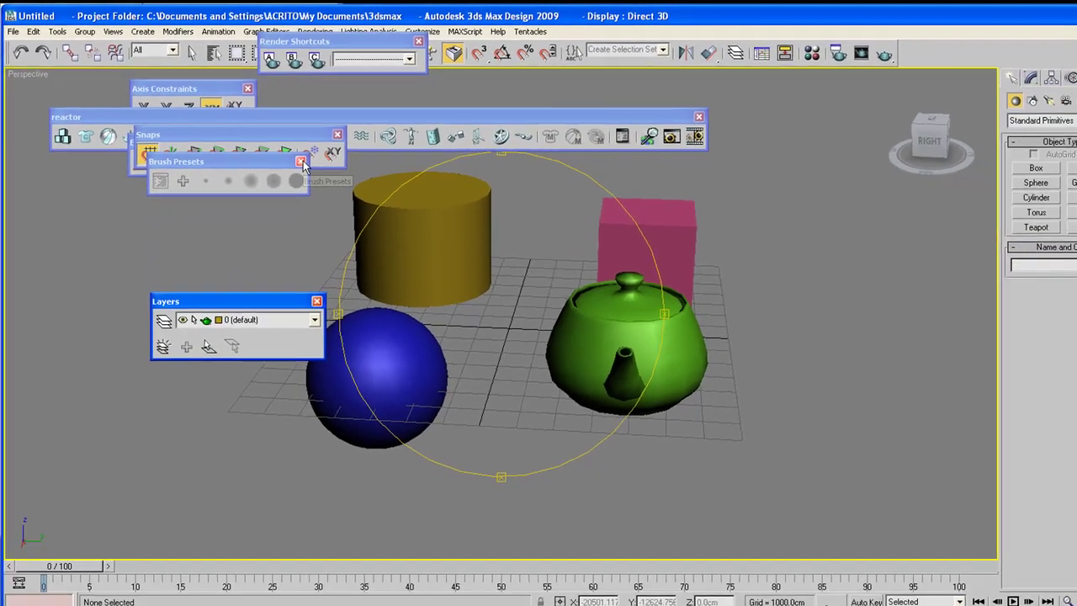
{"action": "left_click", "coordinate": [358, 188]}
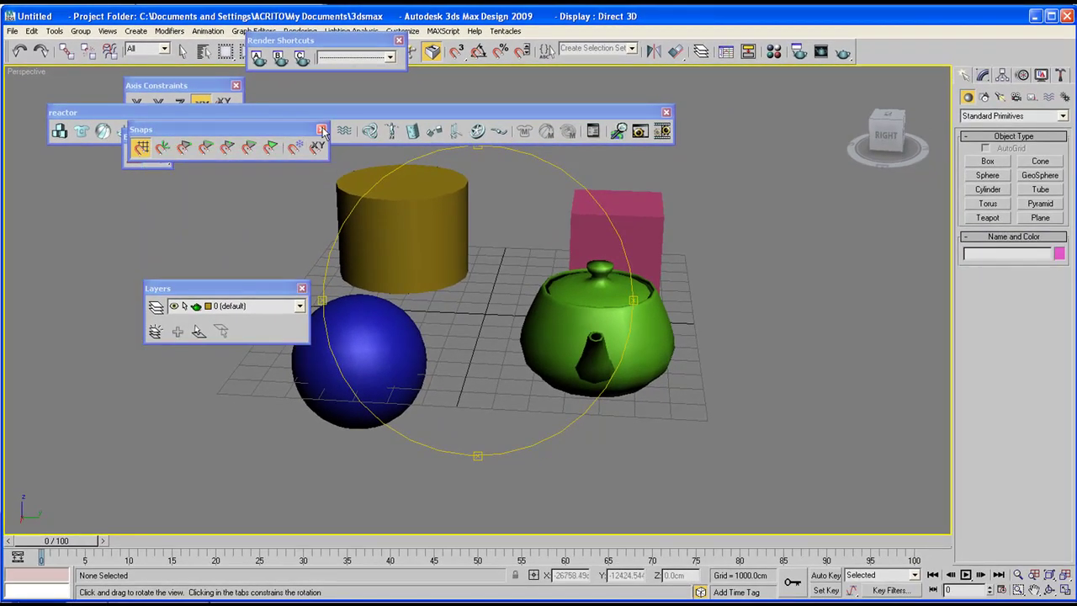
{"action": "left_click", "coordinate": [321, 129]}
{"action": "left_click", "coordinate": [667, 112]}
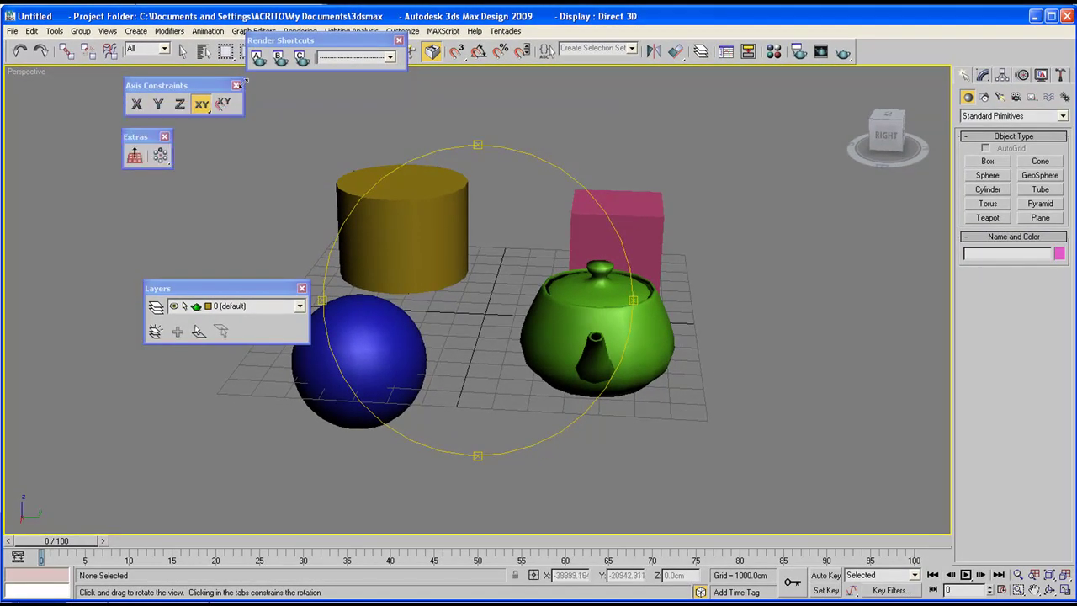
{"action": "left_click", "coordinate": [236, 85]}
{"action": "left_click", "coordinate": [164, 137]}
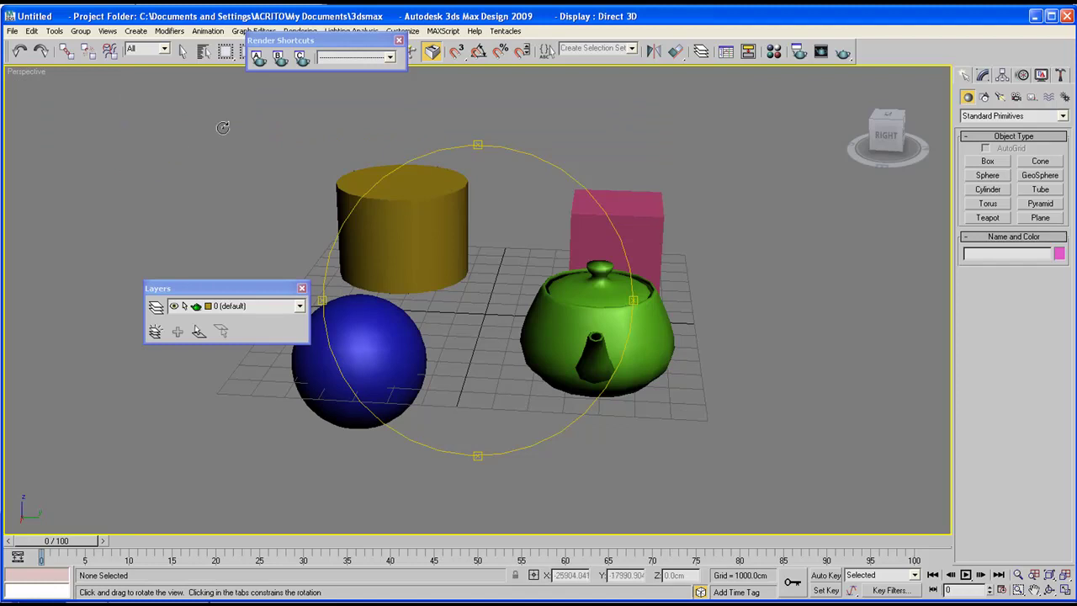
{"action": "left_click", "coordinate": [399, 40]}
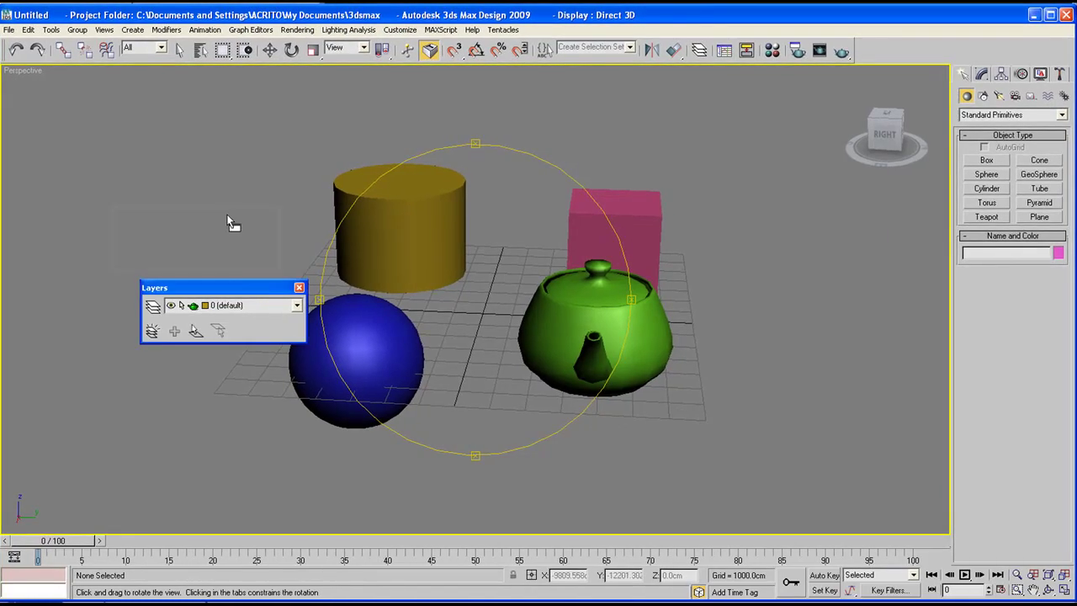
Step: Dock the Layers toolbar in its own row below the main toolbar and choose 0 (default) in its layer list
{"action": "left_click_drag", "start_coordinate": [925, 52], "coordinate": [958, 49]}
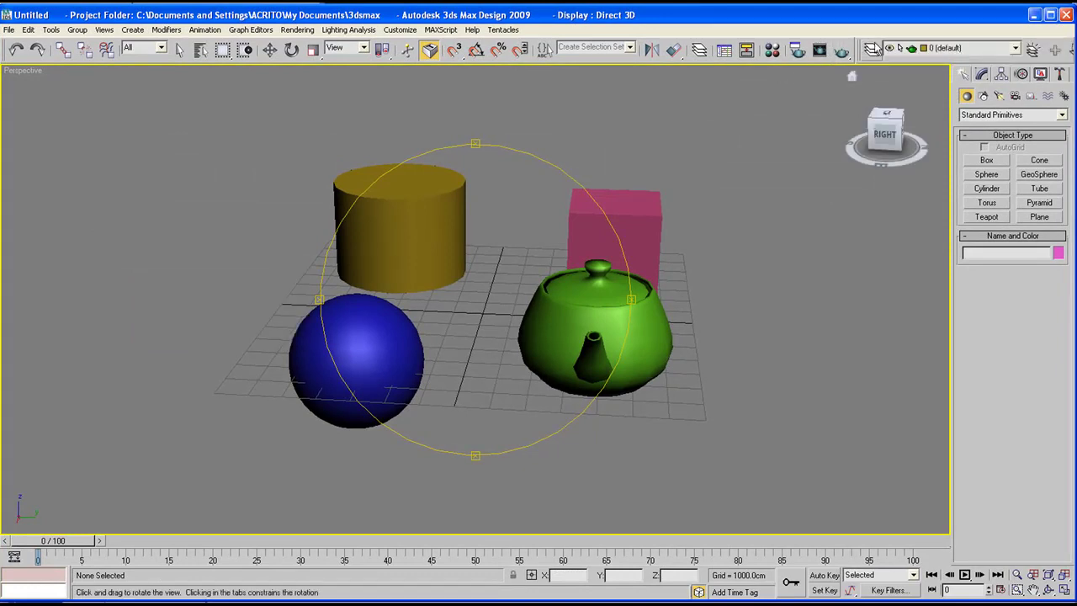
{"action": "left_click_drag", "start_coordinate": [865, 48], "coordinate": [510, 75]}
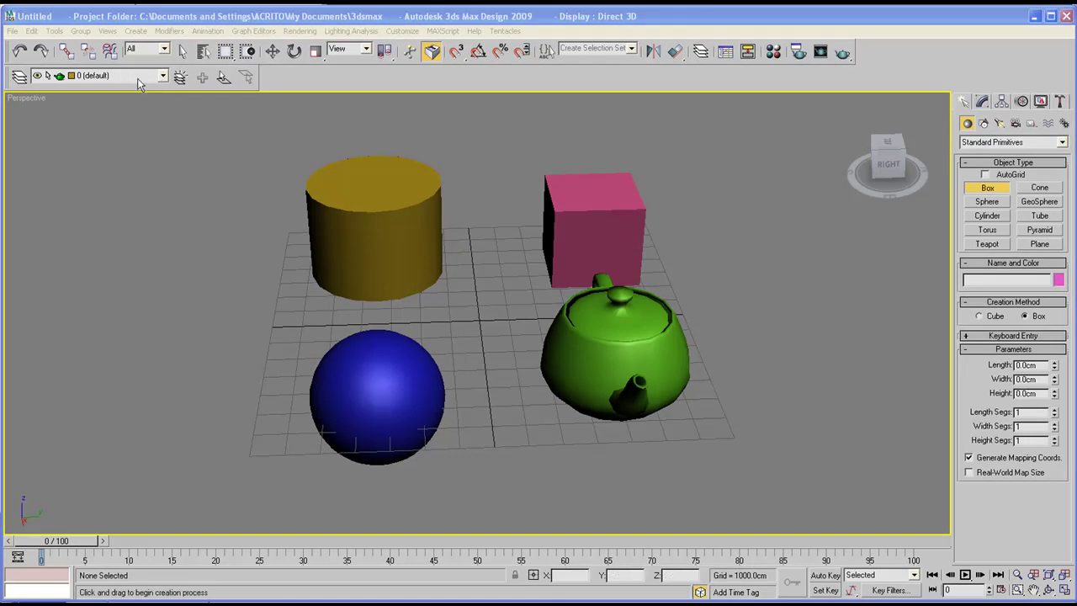
{"action": "left_click", "coordinate": [97, 78]}
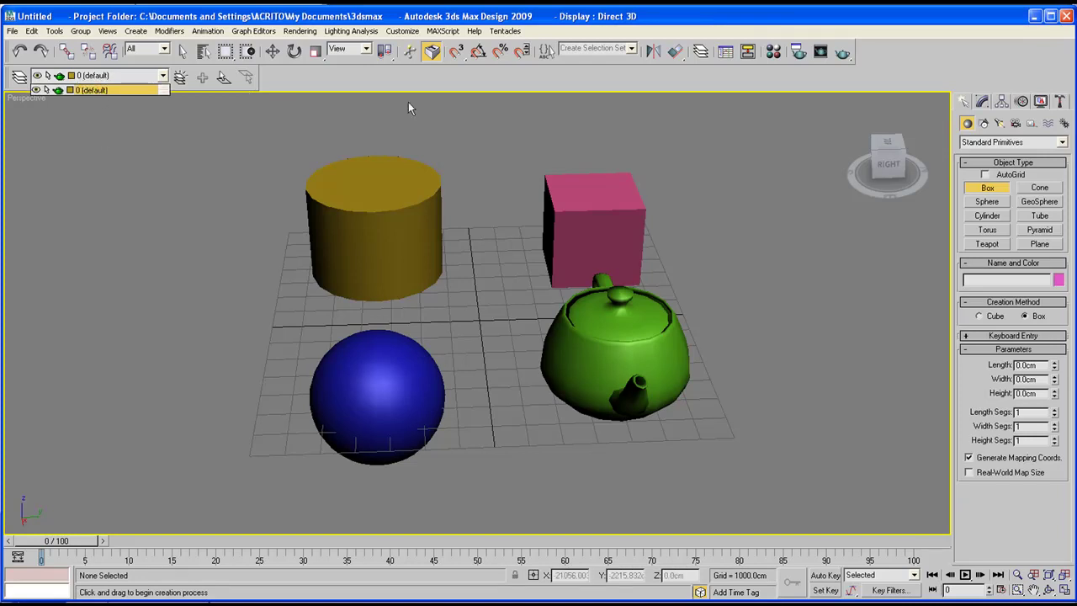
{"action": "left_click", "coordinate": [108, 89]}
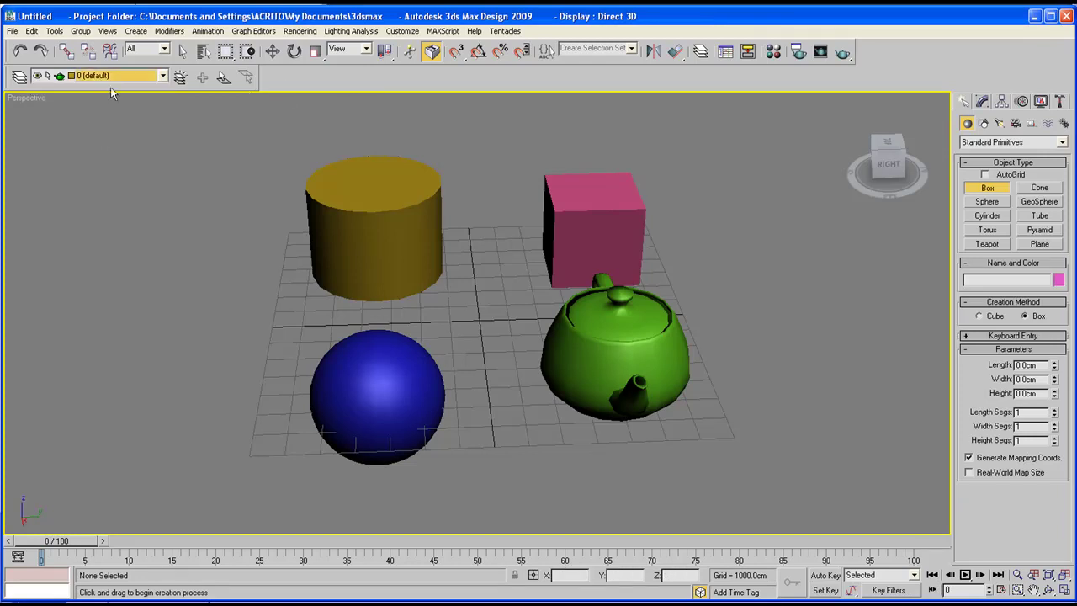
Step: Open the layer manager, hide and unhide layer 0 (default), and freeze and unfreeze it
{"action": "left_click", "coordinate": [19, 77]}
{"action": "left_click_drag", "start_coordinate": [193, 150], "coordinate": [191, 169]}
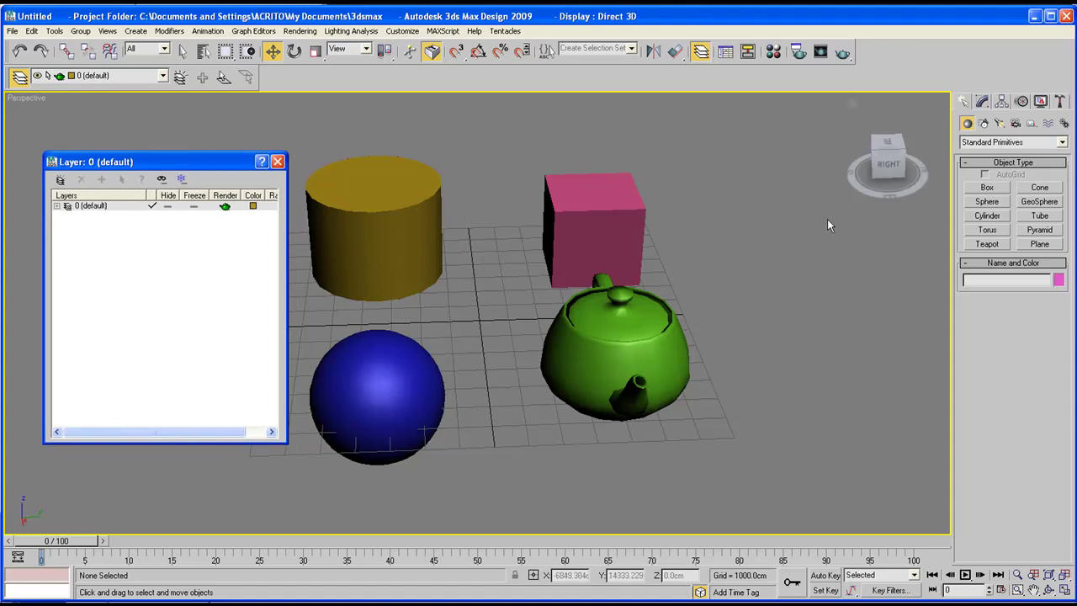
{"action": "left_click", "coordinate": [97, 208]}
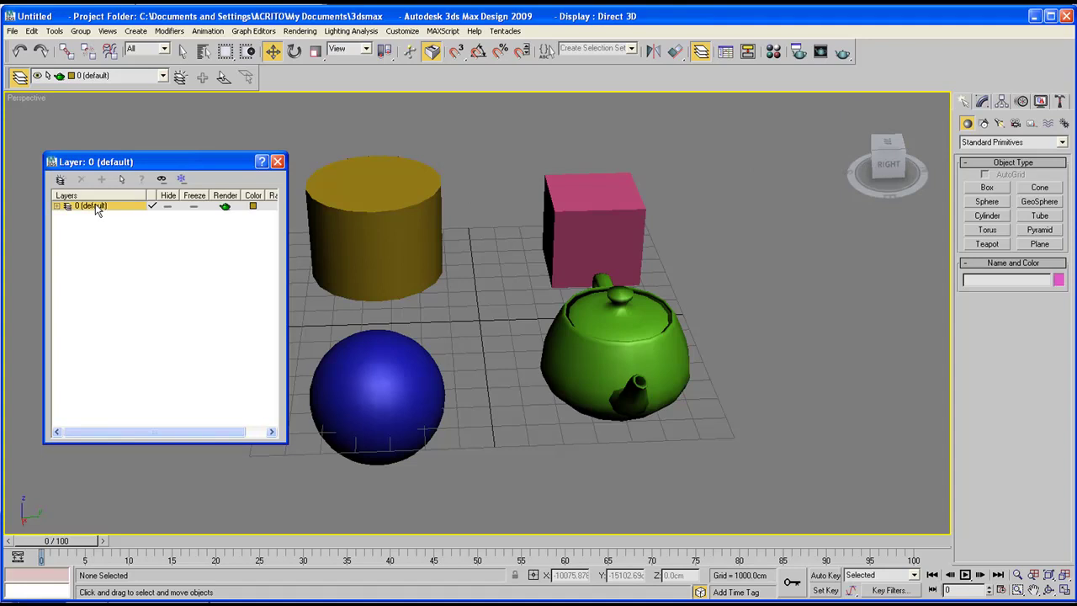
{"action": "left_click", "coordinate": [168, 207]}
{"action": "left_click", "coordinate": [168, 207]}
{"action": "left_click", "coordinate": [193, 208]}
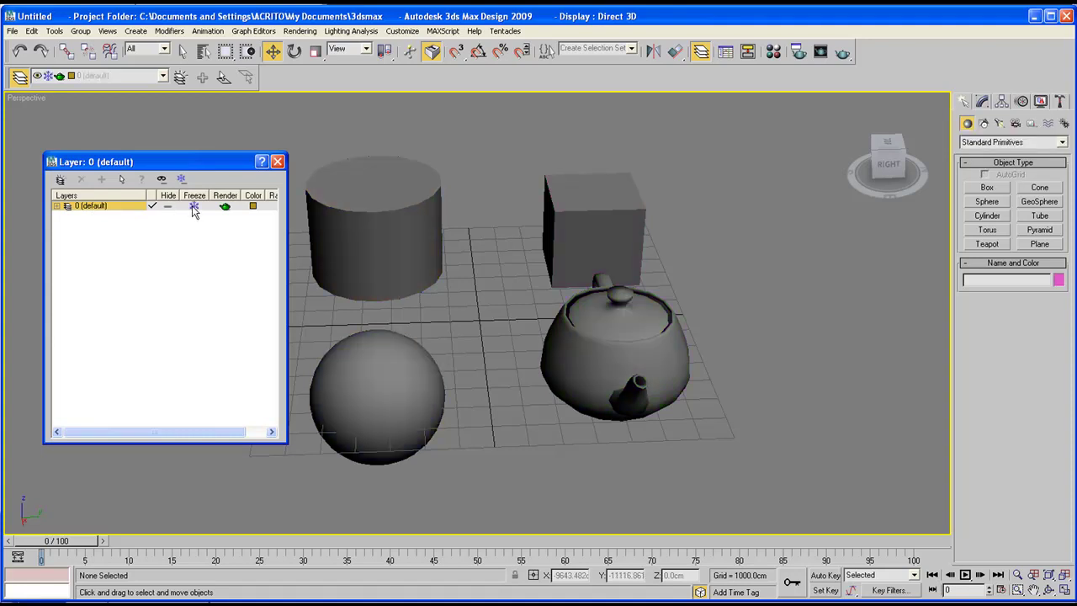
{"action": "left_click", "coordinate": [194, 208]}
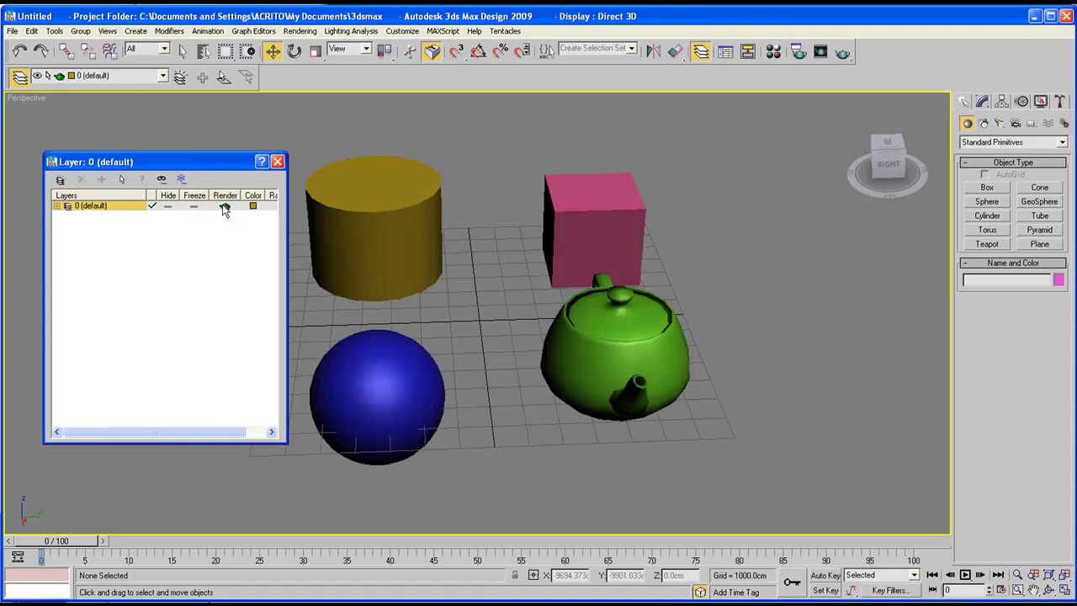
Step: Turn rendering off and back on for layer 0 (default), view the Radiosity column, and close the layer manager
{"action": "left_click", "coordinate": [224, 208]}
{"action": "left_click", "coordinate": [225, 208]}
{"action": "left_click_drag", "start_coordinate": [224, 431], "coordinate": [278, 429]}
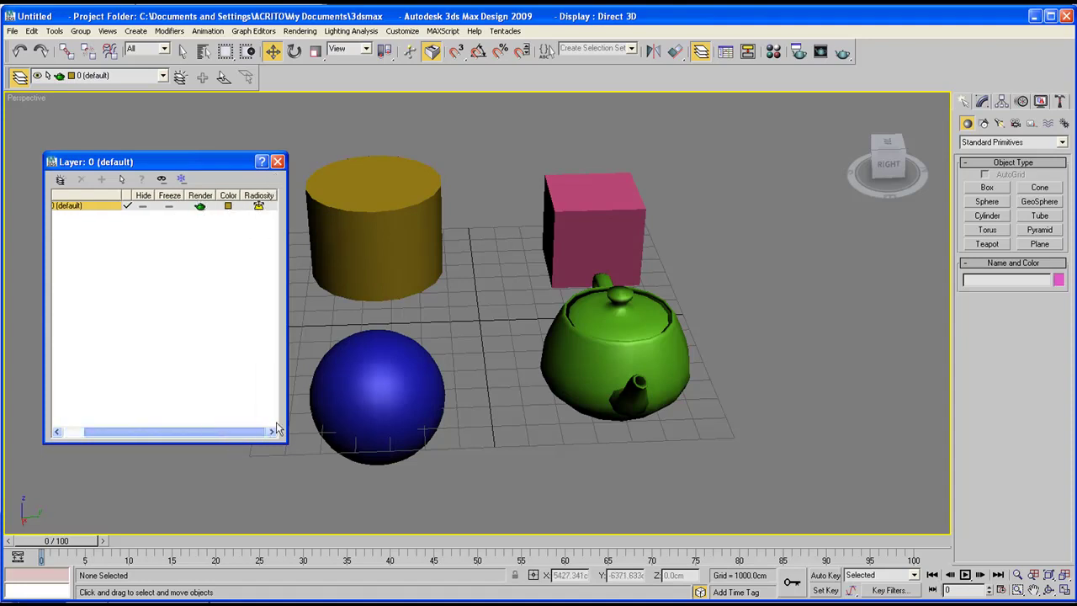
{"action": "left_click", "coordinate": [278, 162]}
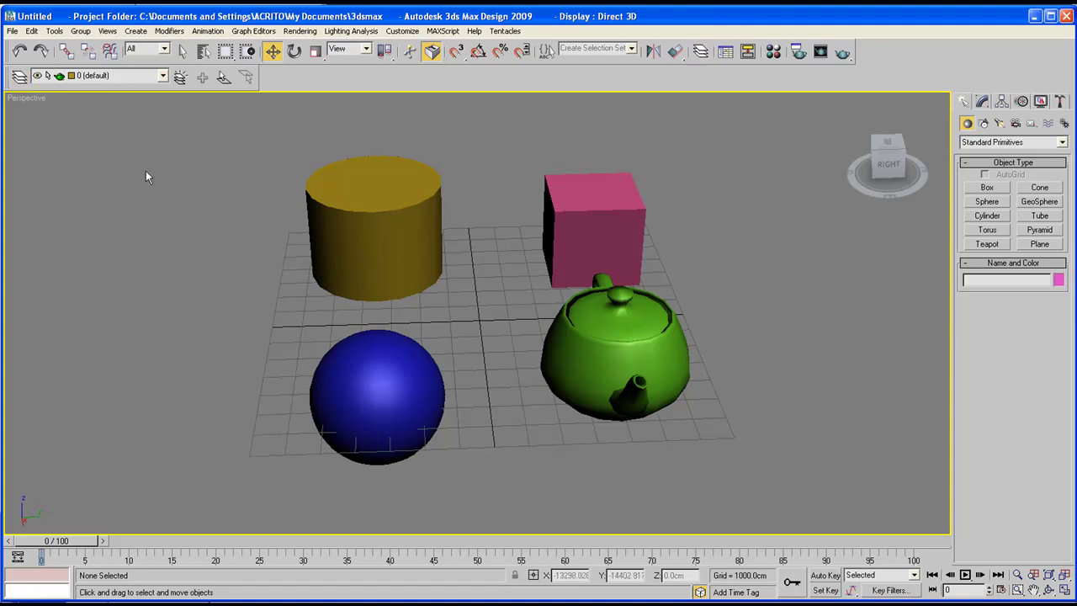
Step: Create a new layer named Newone, check it in the layer list, and open the layer manager
{"action": "left_click", "coordinate": [180, 78]}
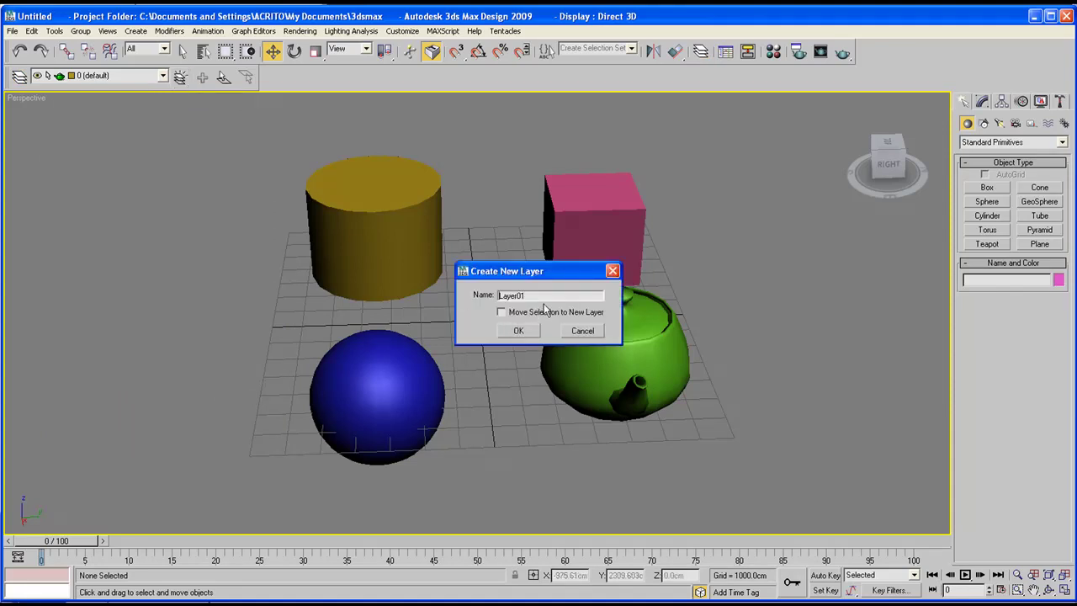
{"action": "type", "text": "Newone"}
{"action": "left_click", "coordinate": [519, 331]}
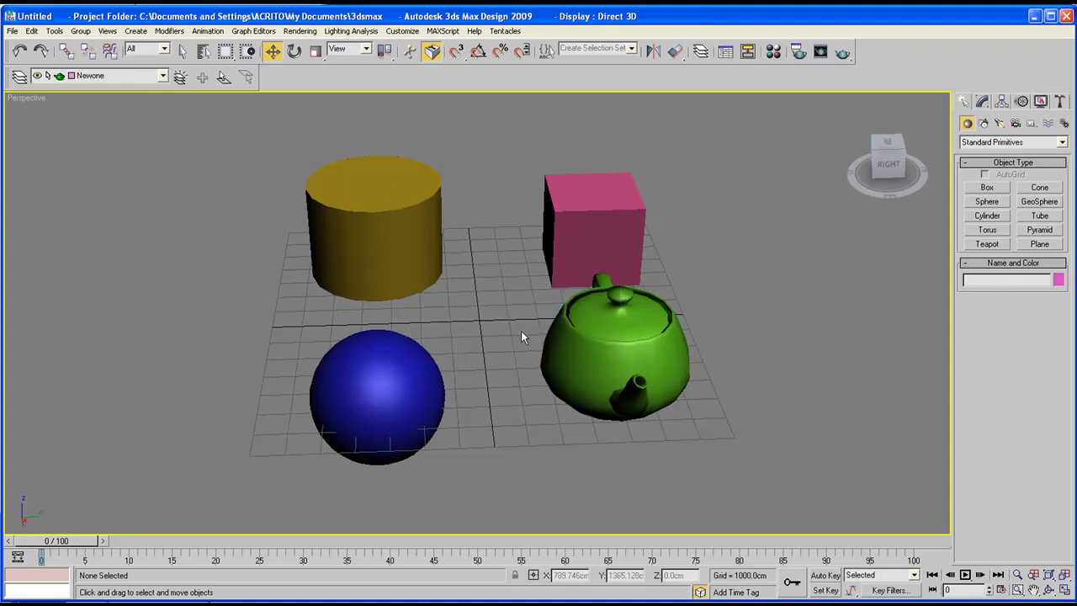
{"action": "left_click", "coordinate": [101, 78]}
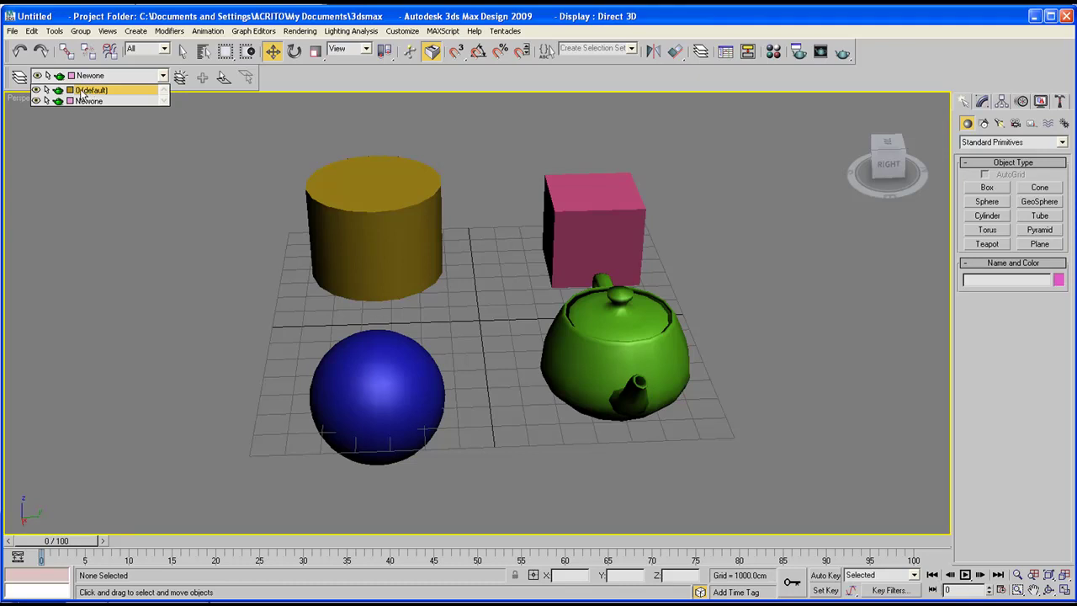
{"action": "left_click", "coordinate": [290, 79]}
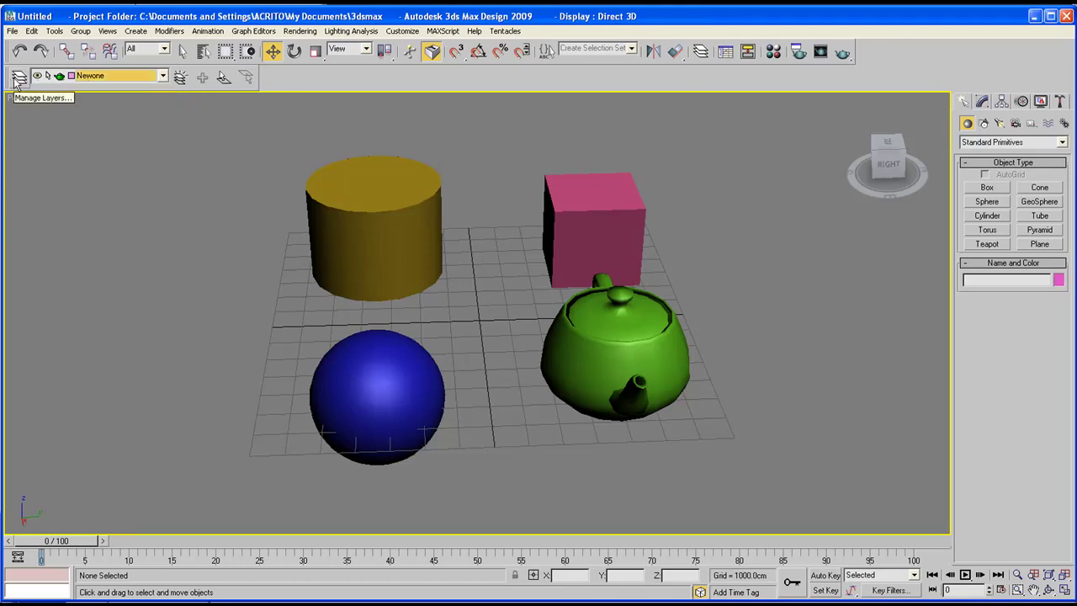
{"action": "left_click", "coordinate": [19, 78]}
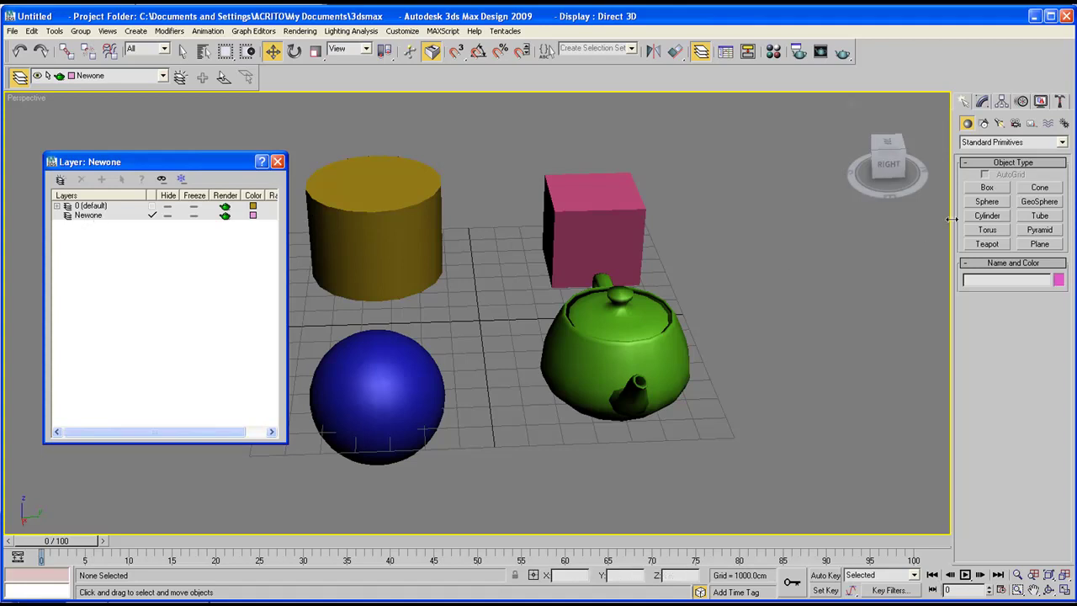
Step: Draw a box about 4526 × 4947 × 2032 cm on the Newone layer beside the pink box, and delete it after expanding the layer
{"action": "left_click", "coordinate": [987, 188]}
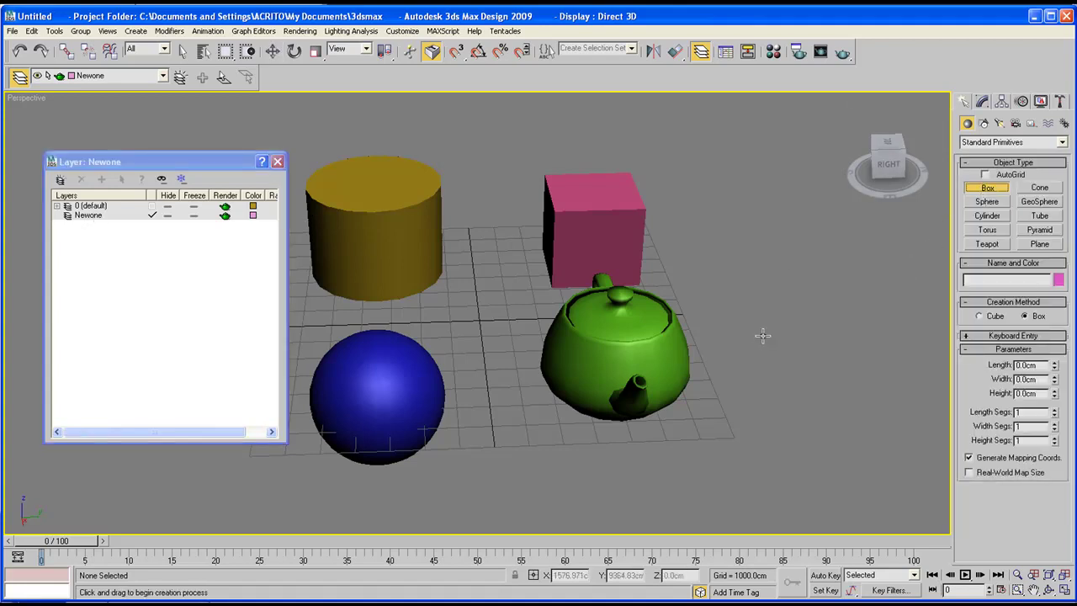
{"action": "left_click_drag", "start_coordinate": [723, 249], "coordinate": [897, 317]}
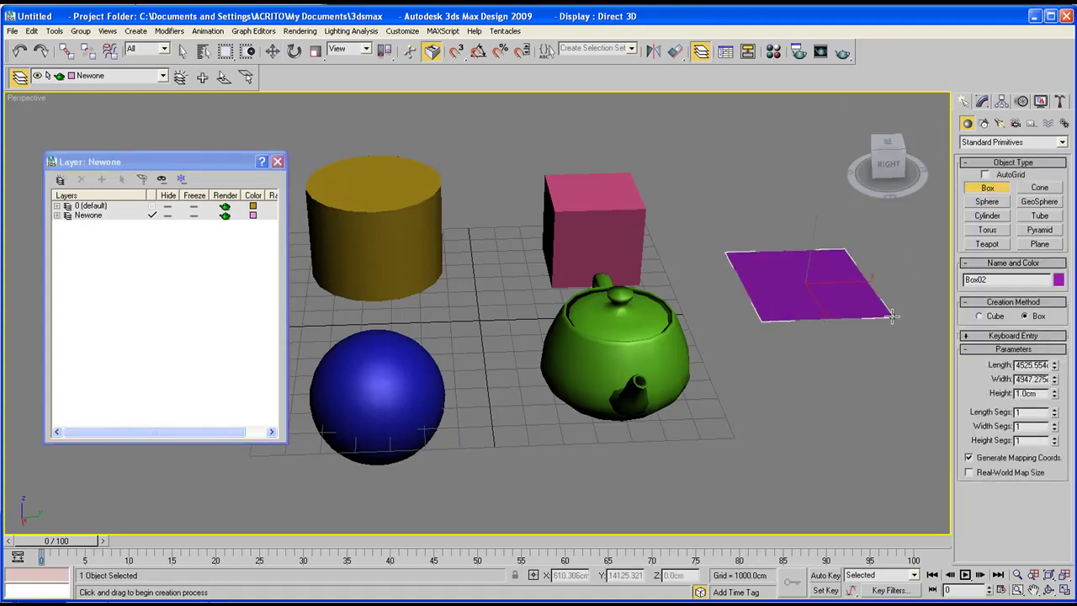
{"action": "left_click", "coordinate": [894, 263]}
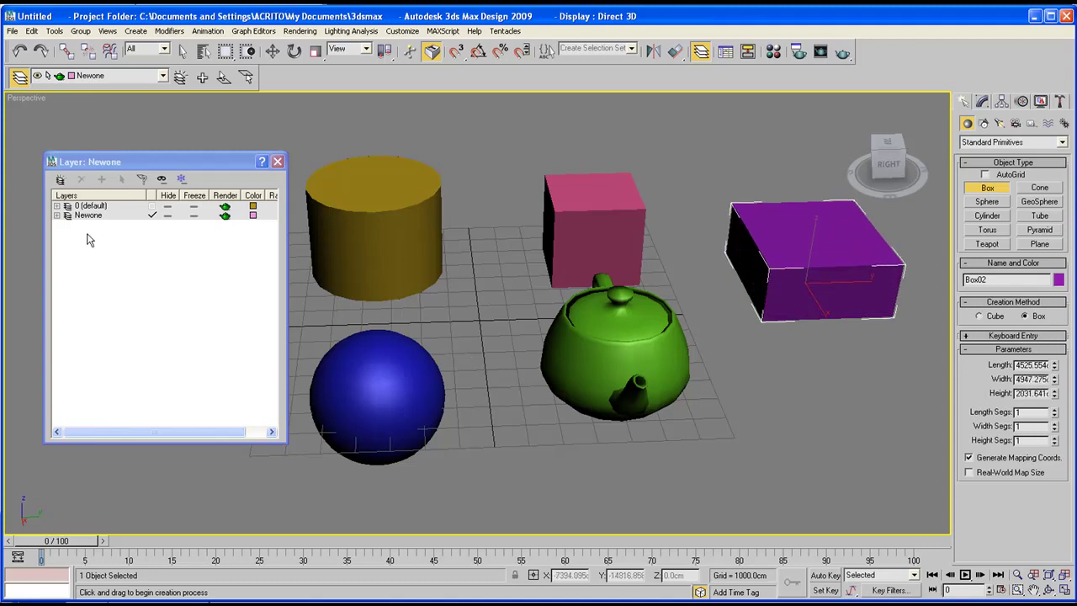
{"action": "left_click", "coordinate": [57, 216]}
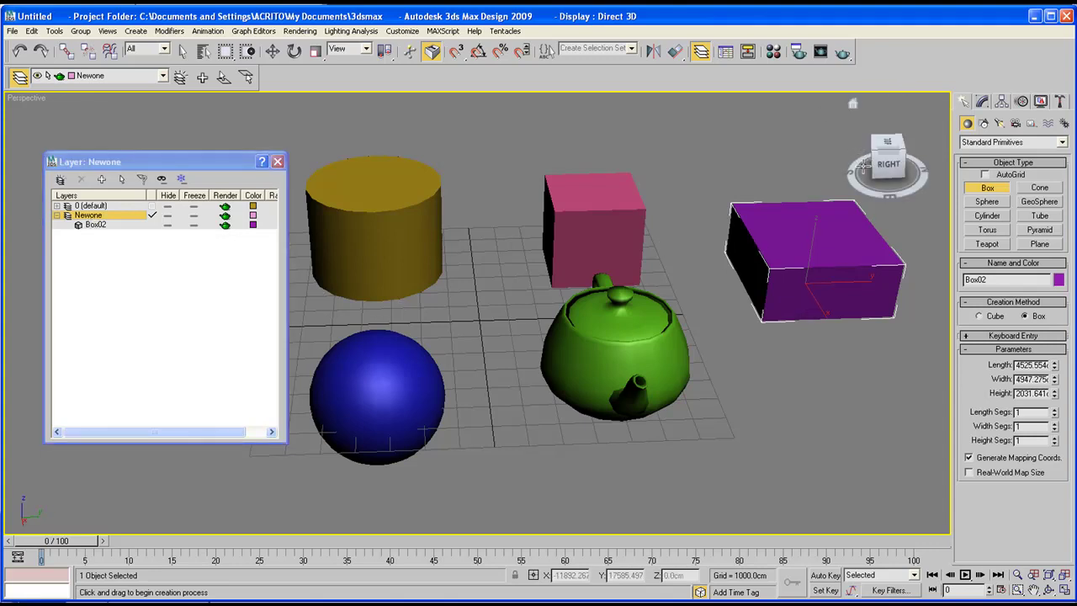
{"action": "key", "text": "Delete"}
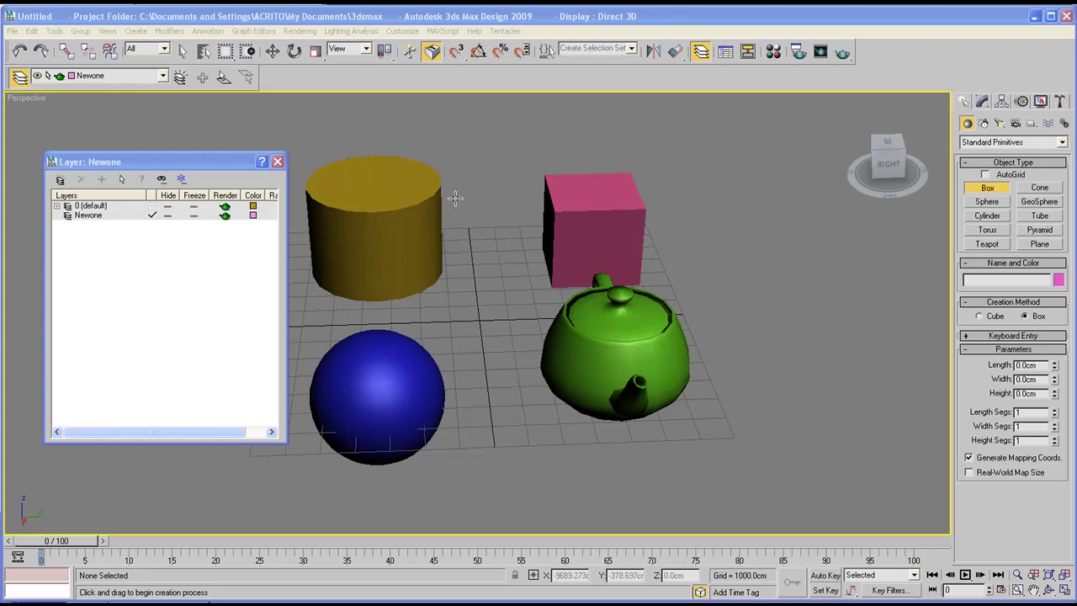
Step: Cut Teapot01 from layer 0 (default), paste it into the Newone layer, and expand Newone to list its objects
{"action": "left_click", "coordinate": [58, 207]}
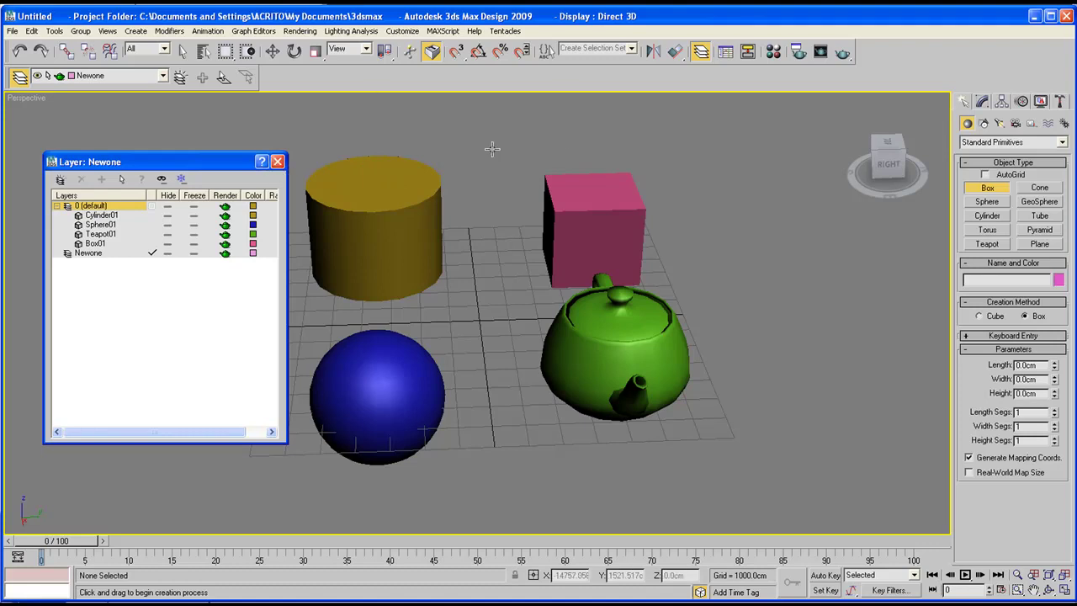
{"action": "left_click_drag", "start_coordinate": [140, 165], "coordinate": [150, 156]}
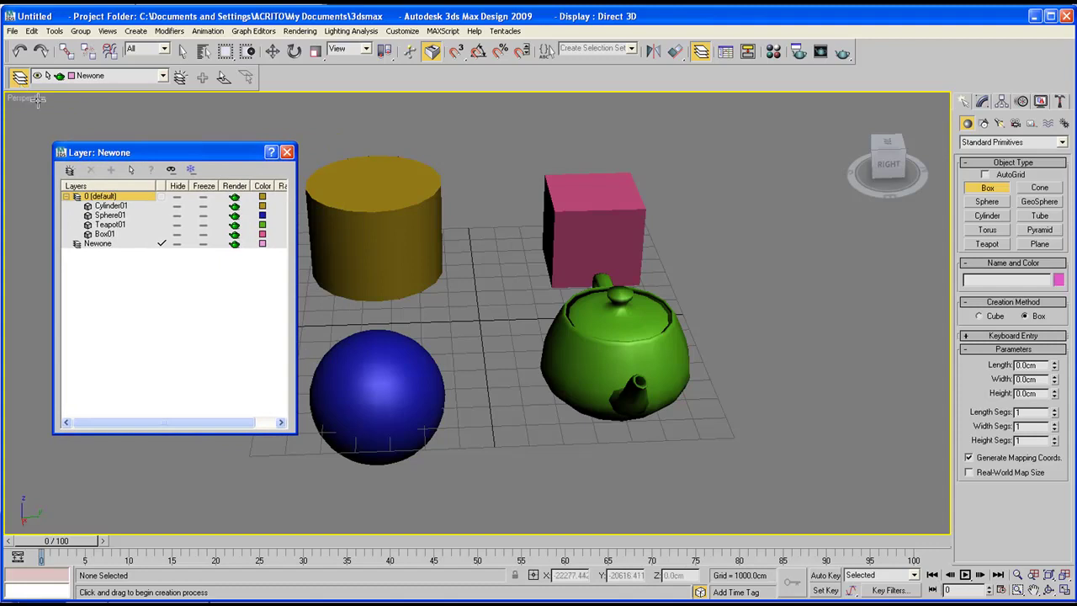
{"action": "left_click_drag", "start_coordinate": [143, 151], "coordinate": [119, 147]}
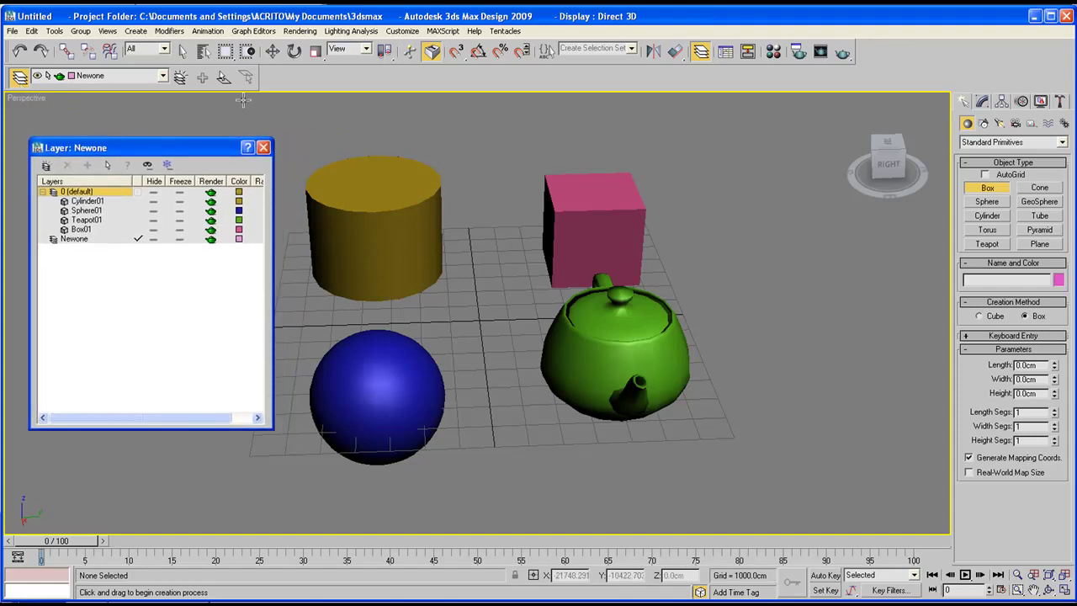
{"action": "left_click", "coordinate": [87, 220]}
{"action": "right_click", "coordinate": [89, 221]}
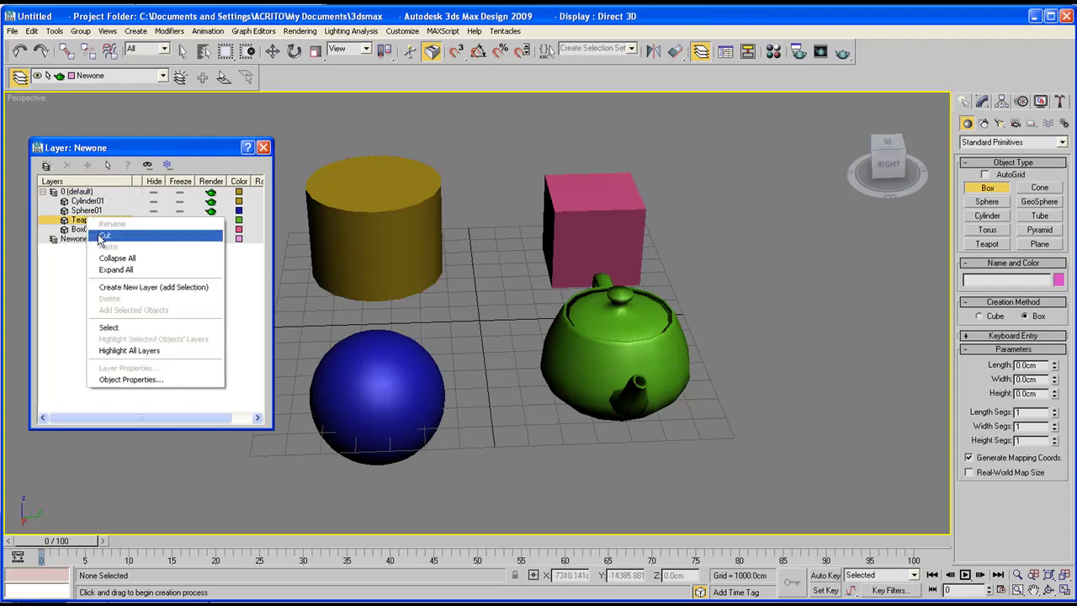
{"action": "left_click", "coordinate": [104, 237]}
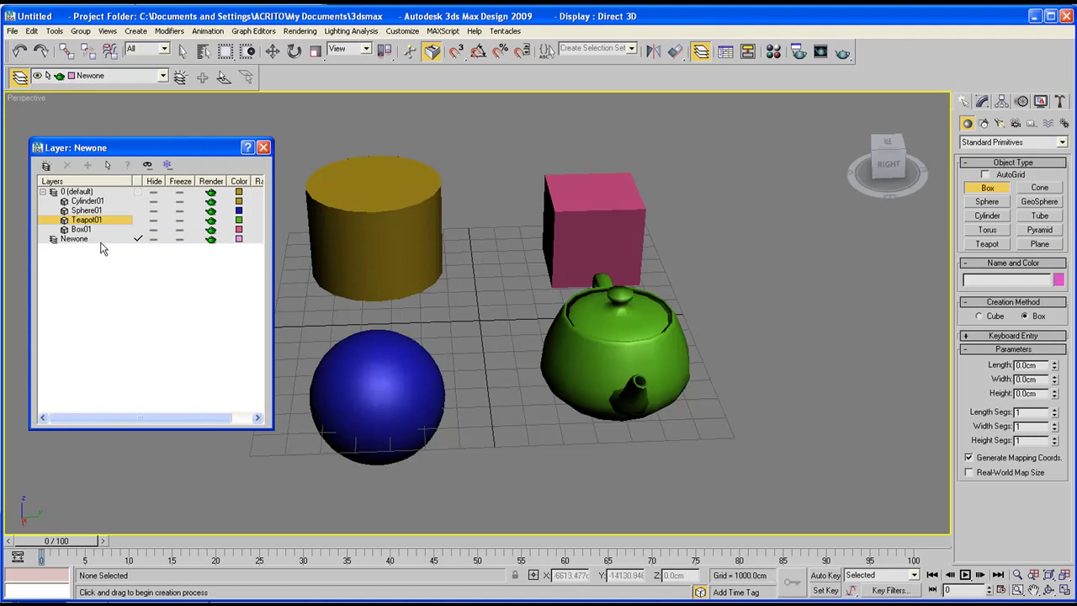
{"action": "right_click", "coordinate": [75, 243]}
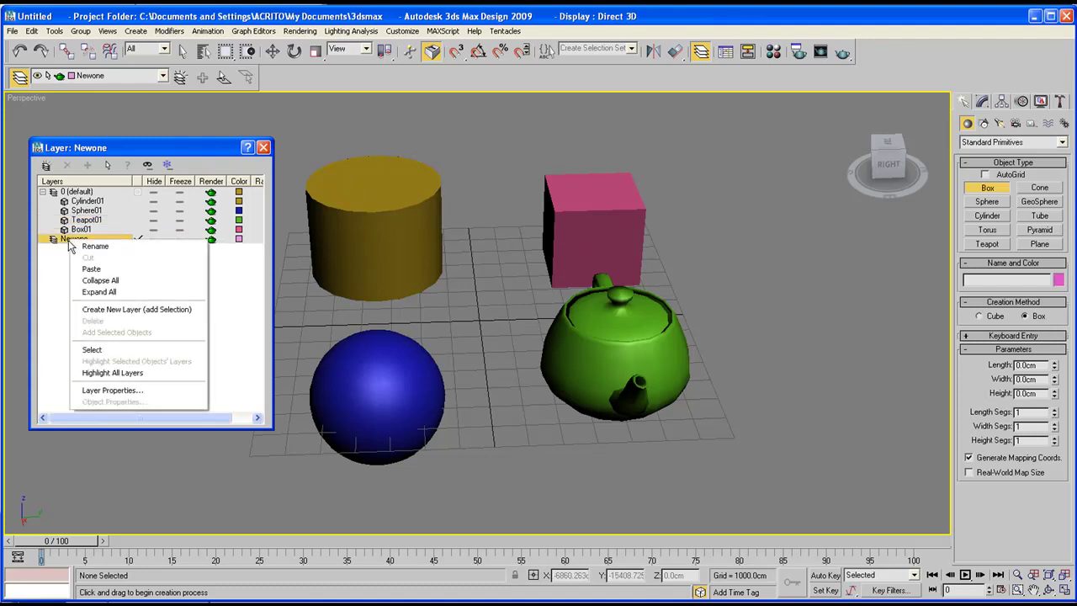
{"action": "left_click", "coordinate": [90, 271]}
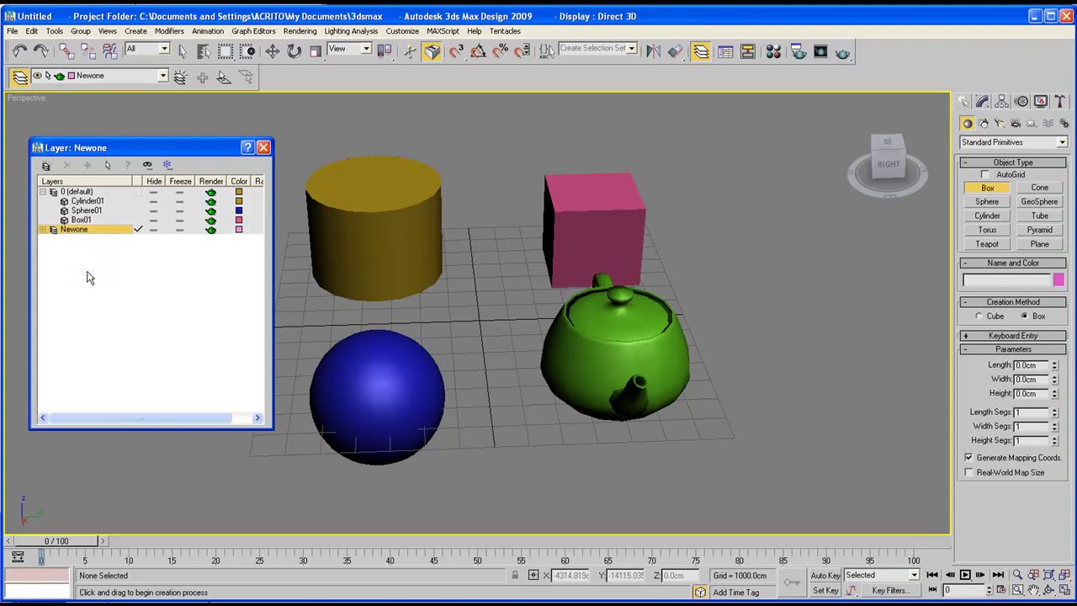
{"action": "left_click", "coordinate": [42, 230]}
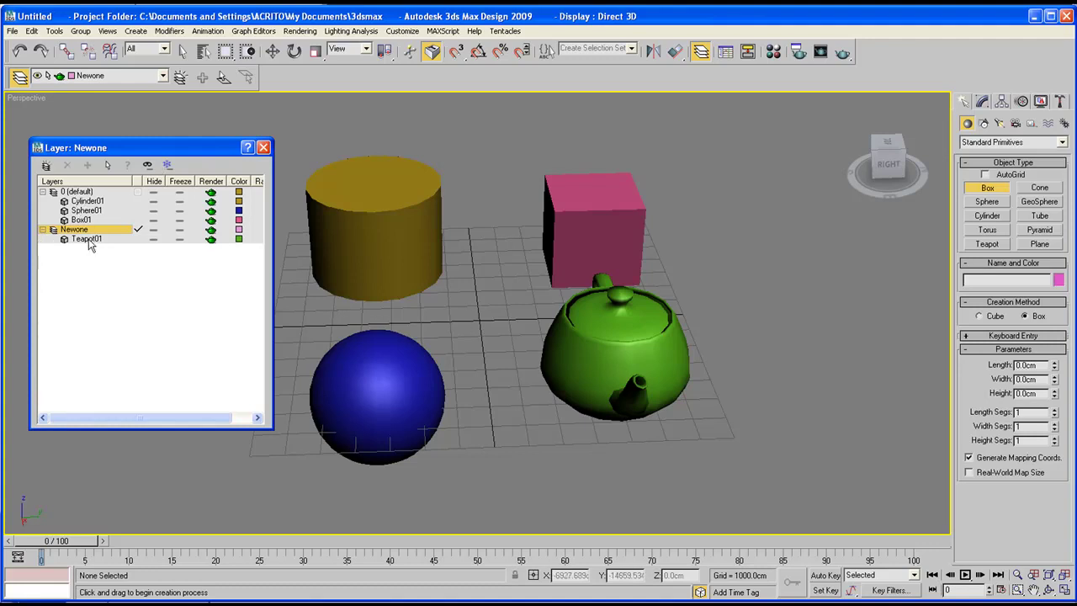
Step: Cut Cylinder01 from layer 0 (default) and paste it into the Newone layer
{"action": "right_click", "coordinate": [88, 202]}
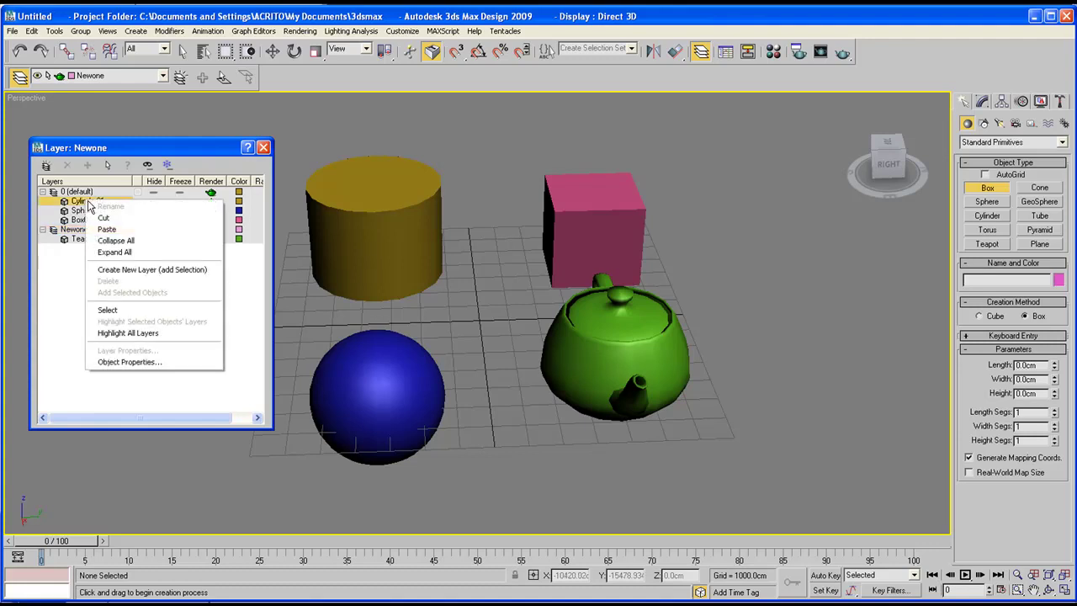
{"action": "key", "text": "Escape"}
{"action": "right_click", "coordinate": [74, 229]}
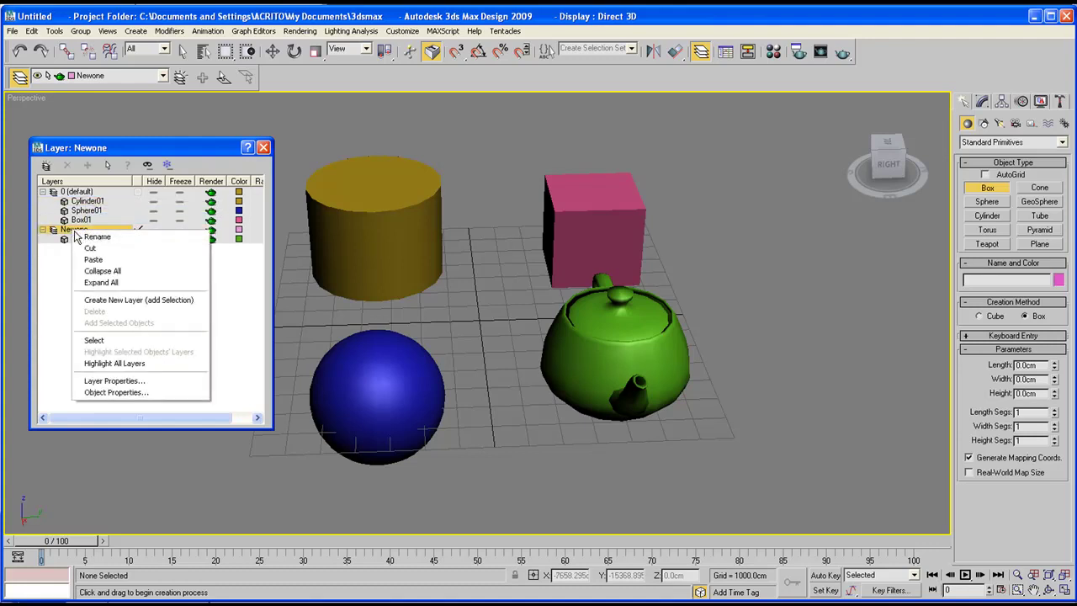
{"action": "left_click", "coordinate": [88, 261]}
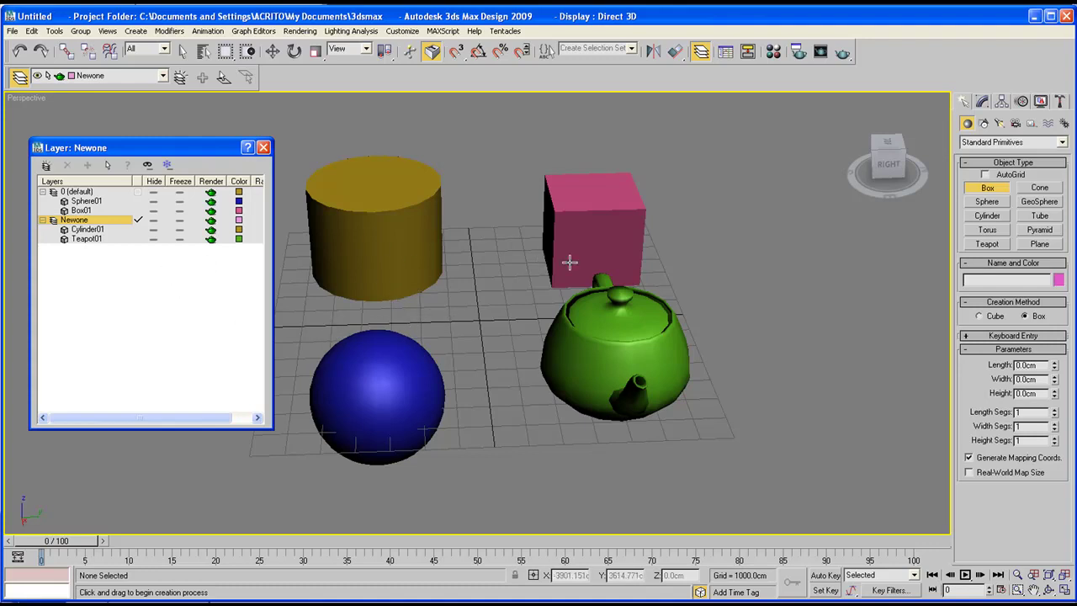
Step: Toggle the visibility of Teapot01 and Cylinder01 individually in the Newone layer, leaving both hidden
{"action": "left_click_drag", "start_coordinate": [149, 152], "coordinate": [157, 139]}
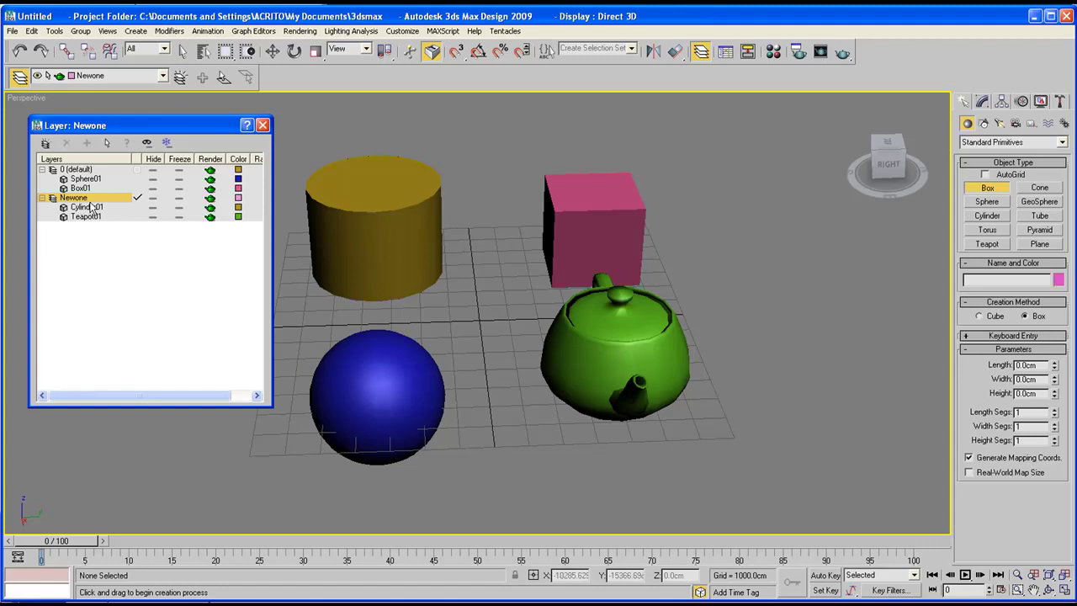
{"action": "left_click", "coordinate": [153, 217]}
{"action": "left_click", "coordinate": [153, 217]}
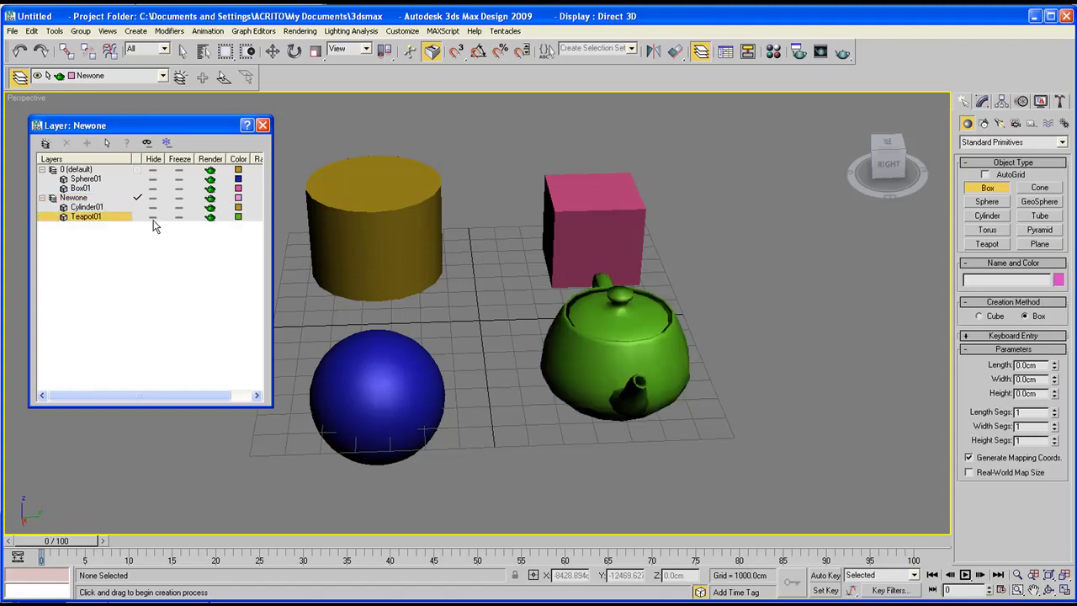
{"action": "left_click", "coordinate": [153, 208]}
{"action": "left_click", "coordinate": [154, 208]}
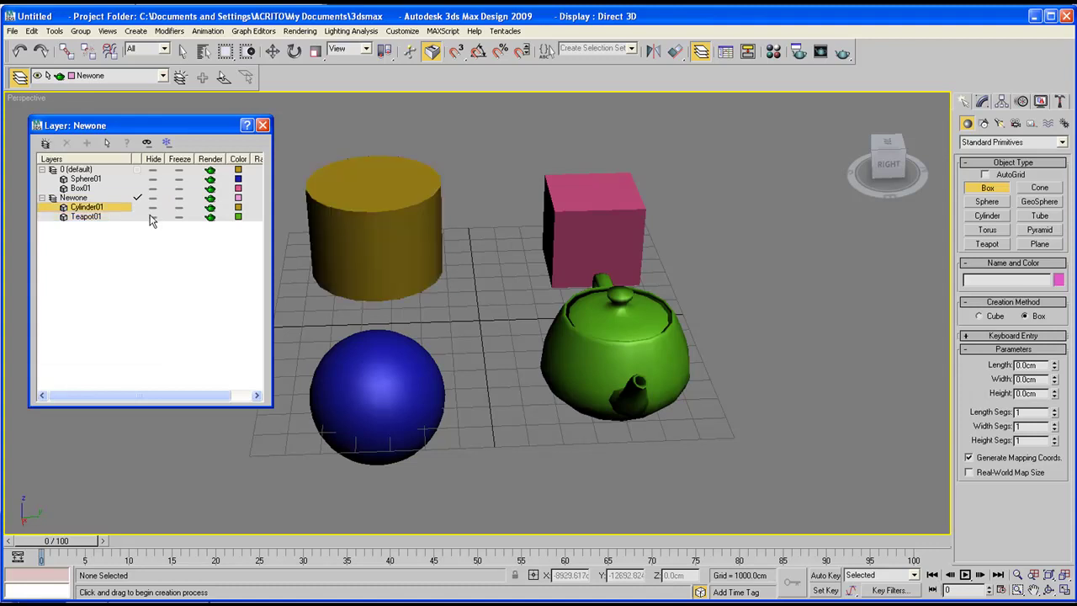
{"action": "left_click", "coordinate": [153, 217]}
{"action": "left_click", "coordinate": [153, 208]}
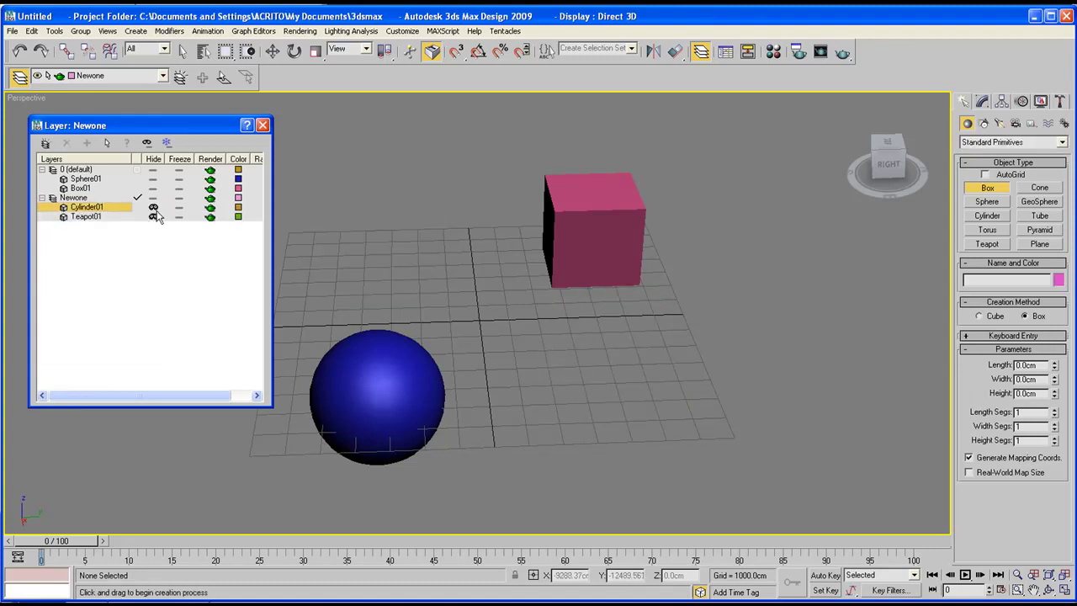
Step: Unhide Cylinder01 and Teapot01 in the Newone layer, and freeze and unfreeze each of them individually
{"action": "left_click", "coordinate": [153, 208]}
{"action": "left_click", "coordinate": [153, 217]}
{"action": "left_click", "coordinate": [179, 217]}
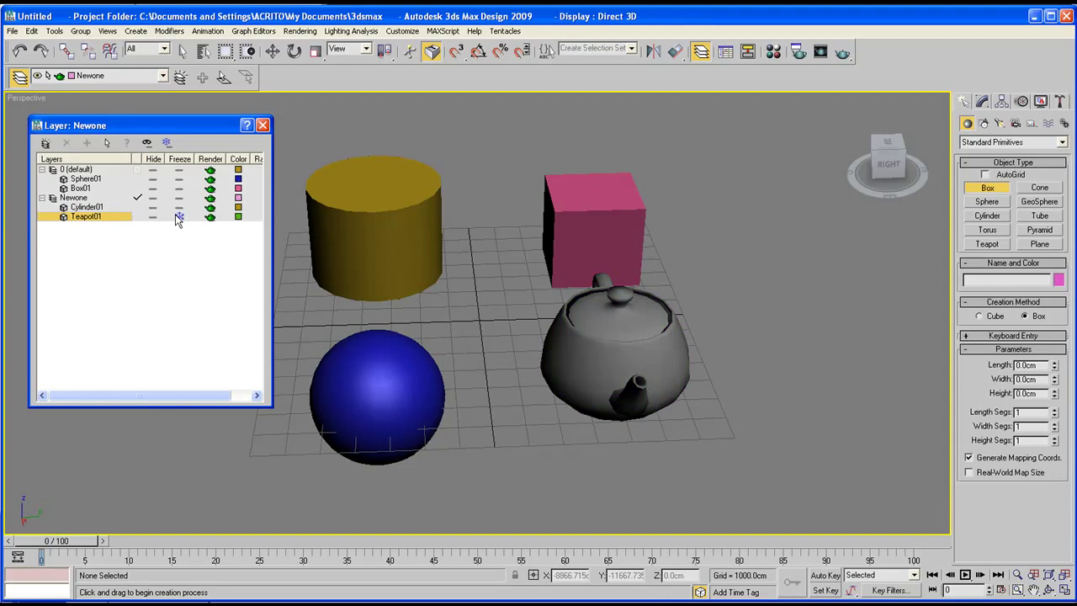
{"action": "left_click", "coordinate": [178, 208]}
{"action": "left_click", "coordinate": [178, 218]}
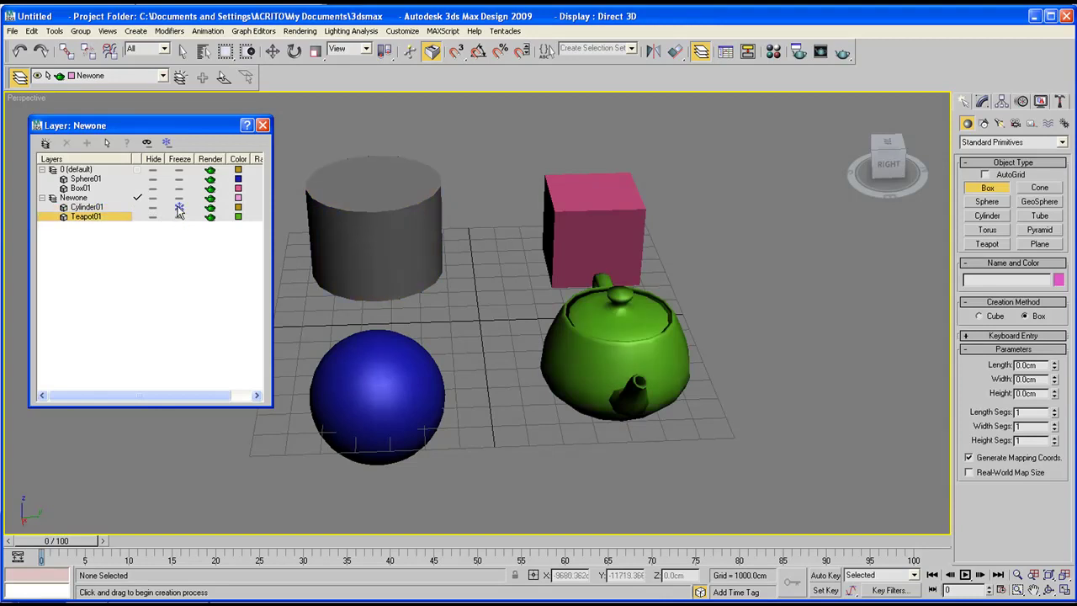
{"action": "left_click", "coordinate": [178, 207]}
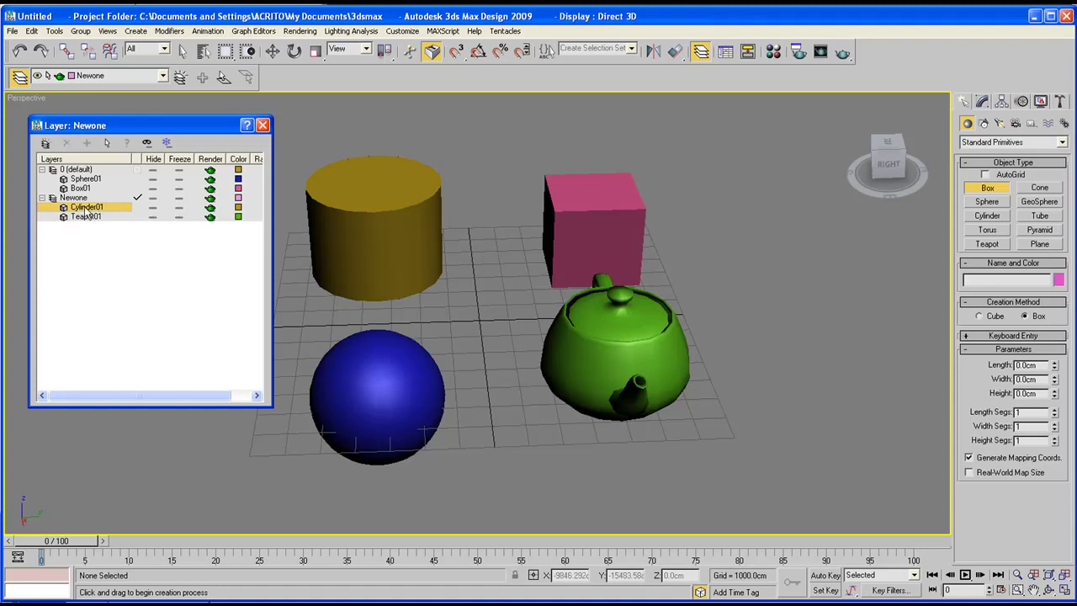
Step: Collapse the Newone layer, toggle hiding and freezing for the whole layer, leave it visible and unfrozen, and close the layer manager
{"action": "left_click", "coordinate": [42, 198]}
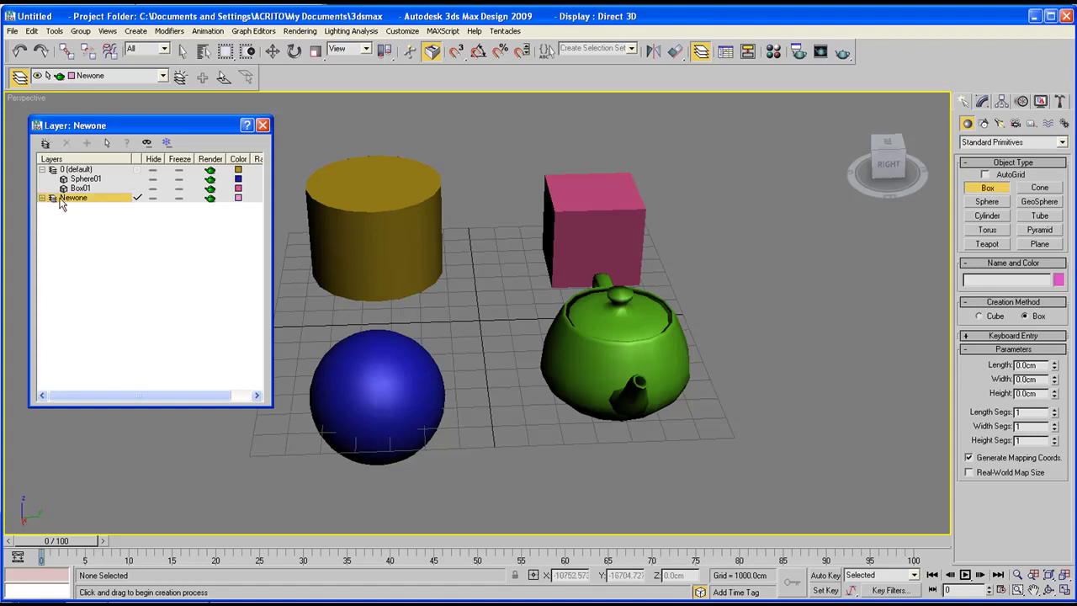
{"action": "left_click", "coordinate": [153, 198]}
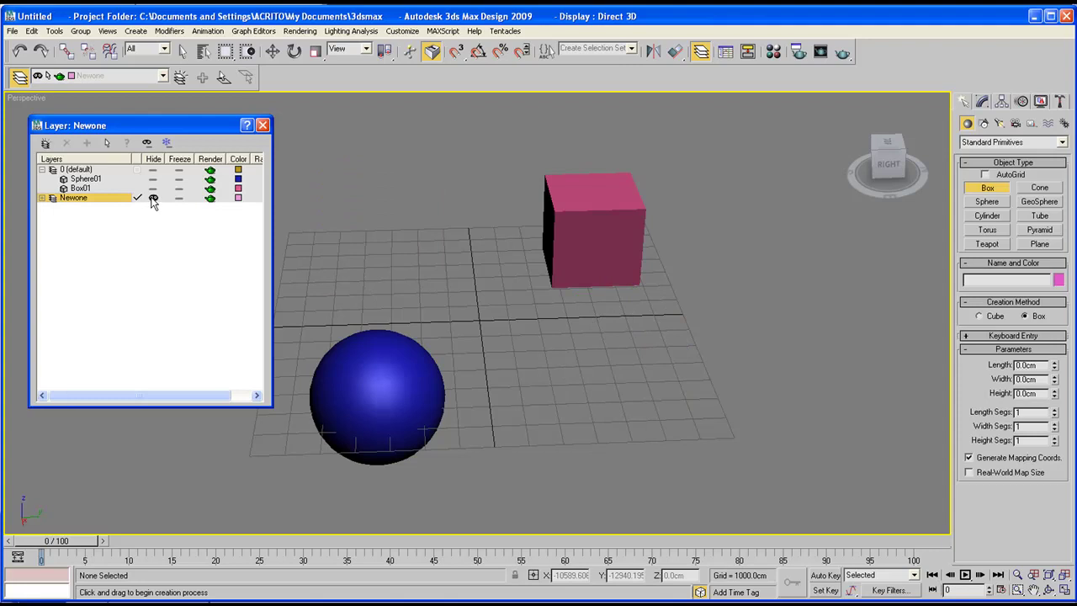
{"action": "left_click", "coordinate": [153, 199]}
{"action": "left_click", "coordinate": [178, 200]}
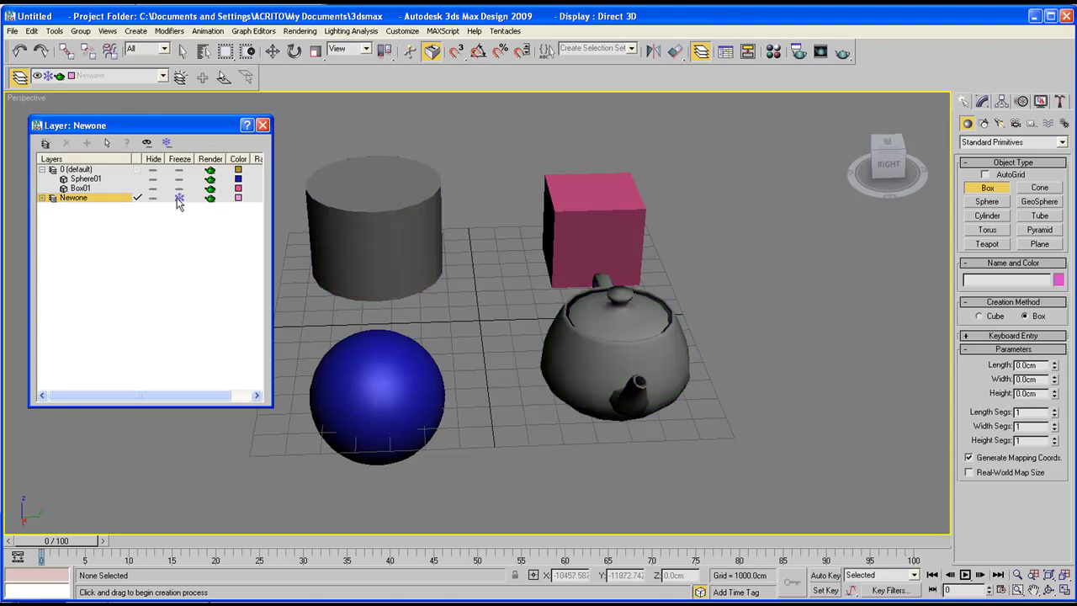
{"action": "left_click", "coordinate": [178, 200]}
{"action": "left_click", "coordinate": [153, 198]}
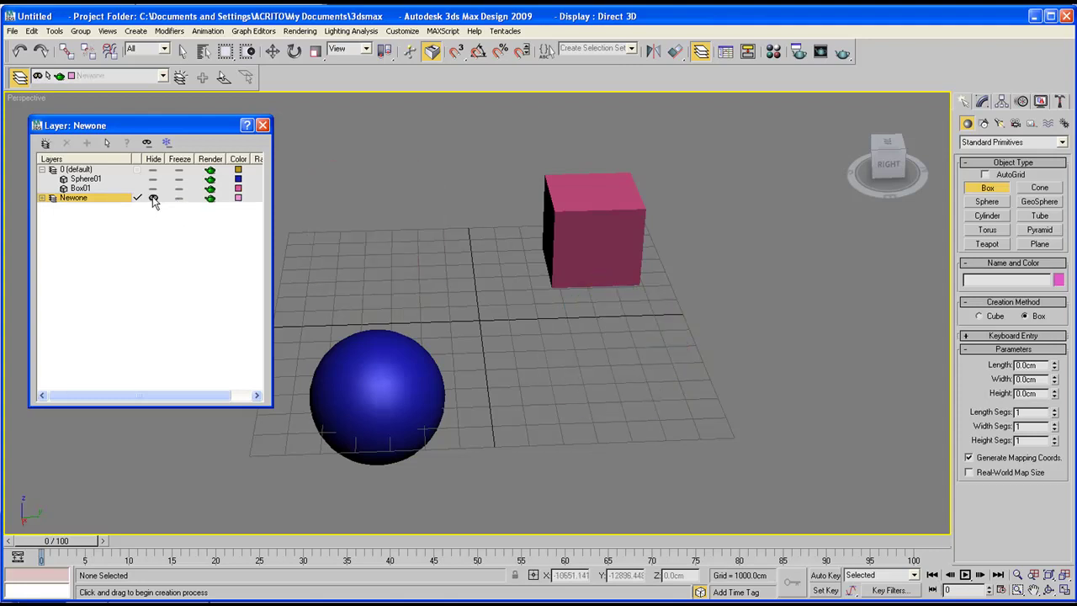
{"action": "left_click", "coordinate": [153, 198]}
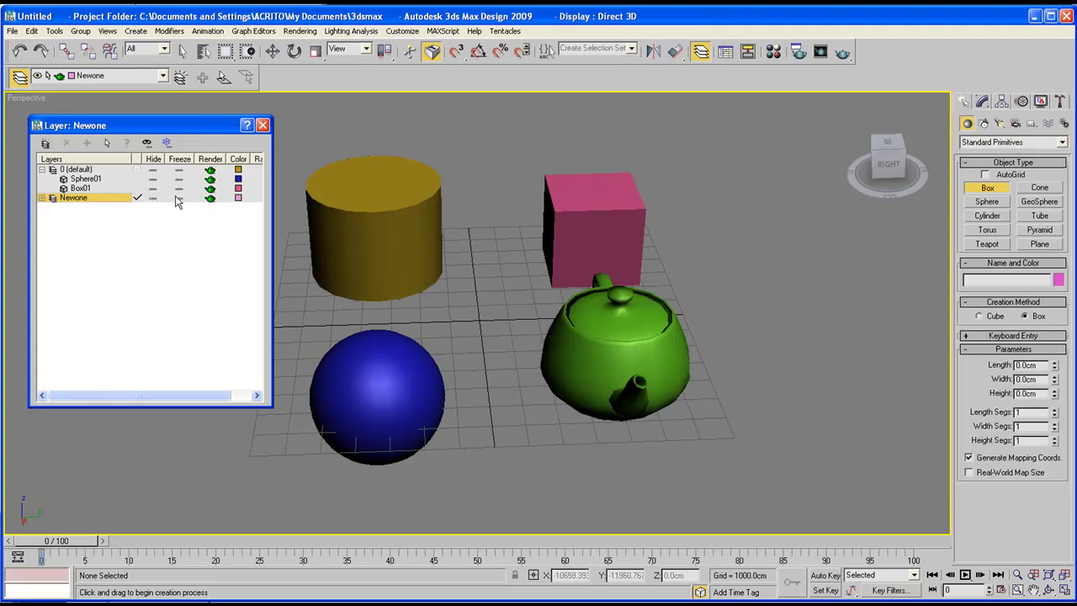
{"action": "left_click", "coordinate": [179, 199]}
{"action": "left_click", "coordinate": [153, 198]}
{"action": "left_click", "coordinate": [179, 199]}
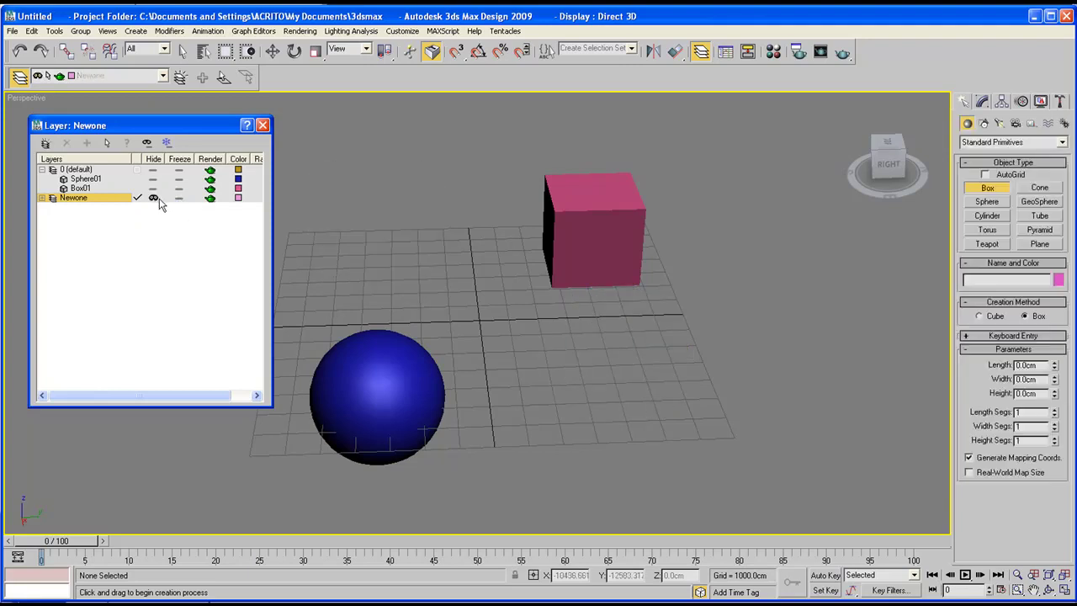
{"action": "left_click", "coordinate": [153, 198]}
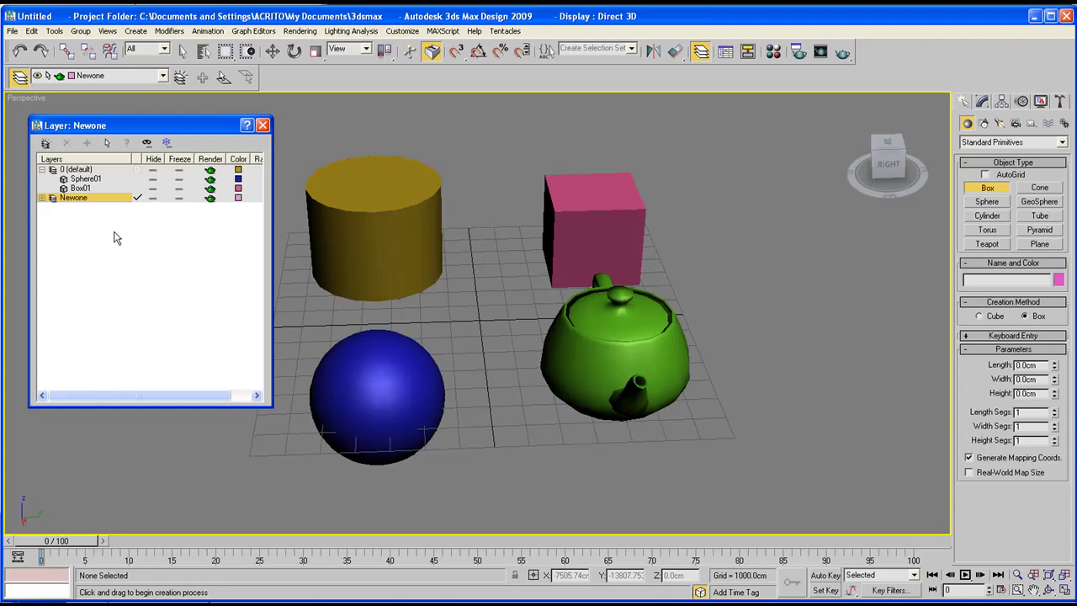
{"action": "left_click", "coordinate": [263, 126]}
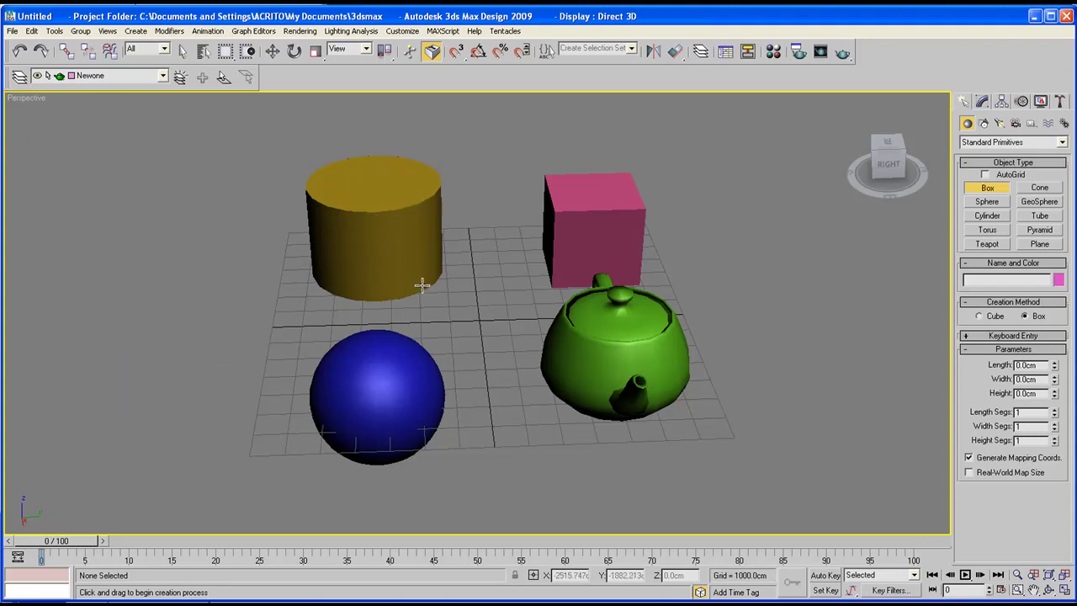
{"action": "left_click", "coordinate": [18, 76]}
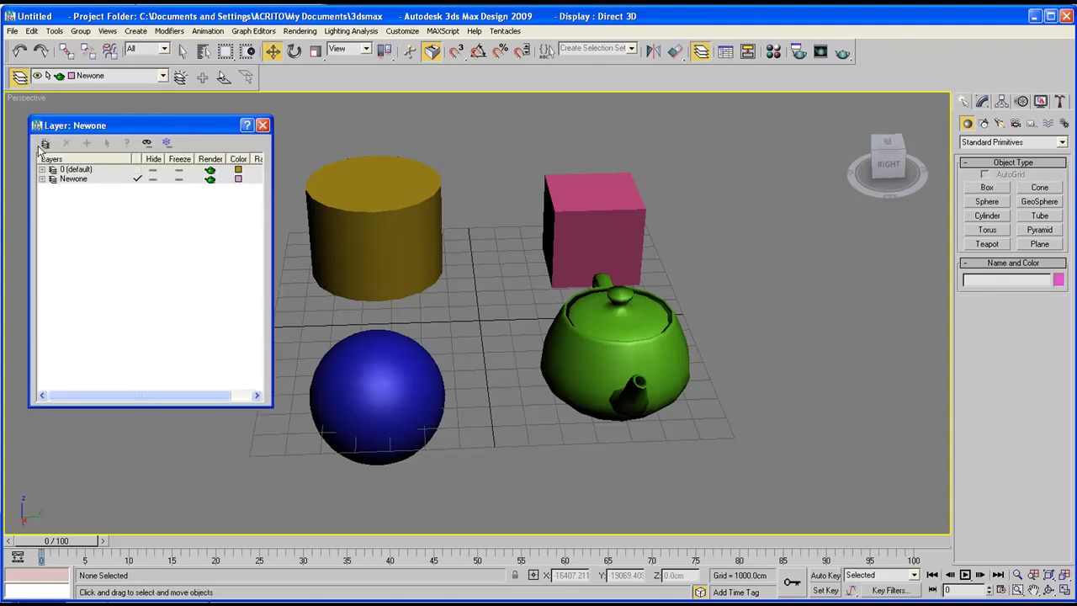
{"action": "left_click", "coordinate": [263, 124]}
{"action": "left_click", "coordinate": [411, 282]}
{"action": "left_click", "coordinate": [371, 369]}
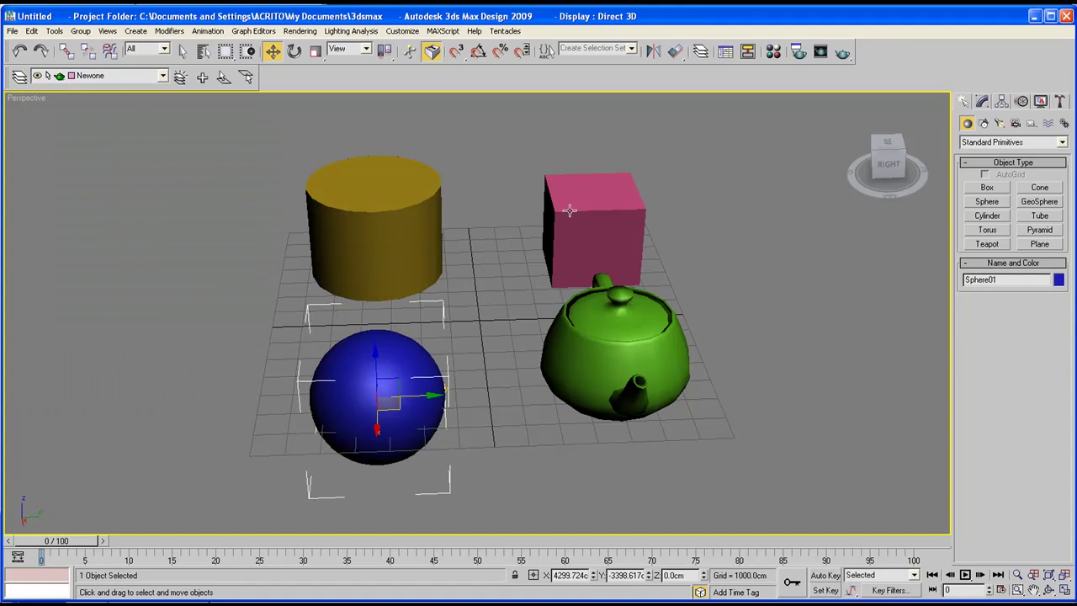
{"action": "left_click", "coordinate": [615, 353]}
{"action": "left_click", "coordinate": [345, 198]}
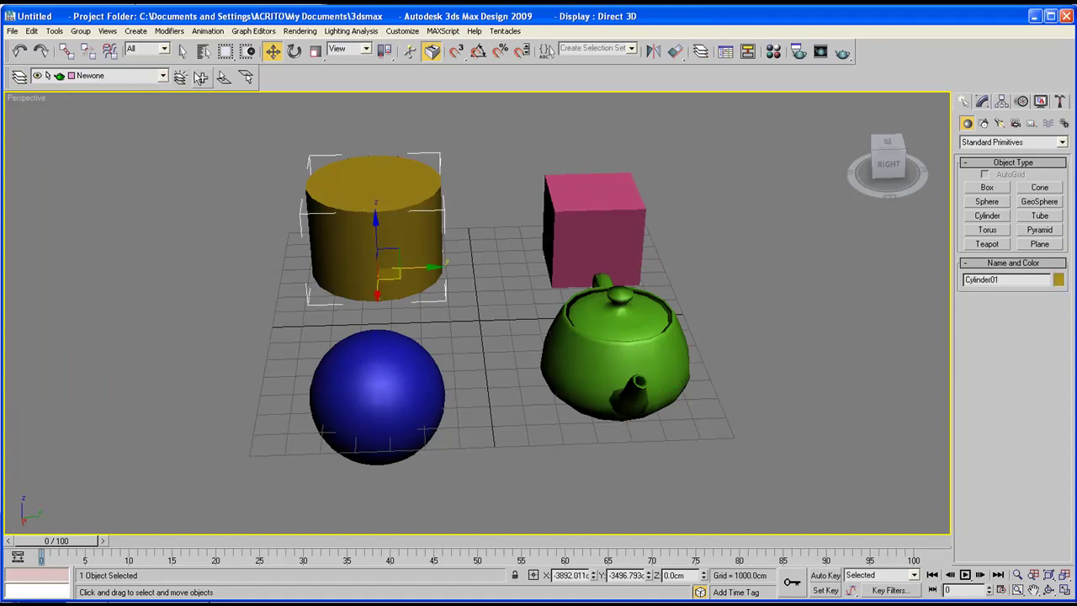
{"action": "left_click", "coordinate": [202, 78]}
Step: Add the pink box to the Newone layer as the current layer, and check the layer's object list in the layer manager
{"action": "left_click", "coordinate": [584, 199]}
{"action": "left_click", "coordinate": [108, 77]}
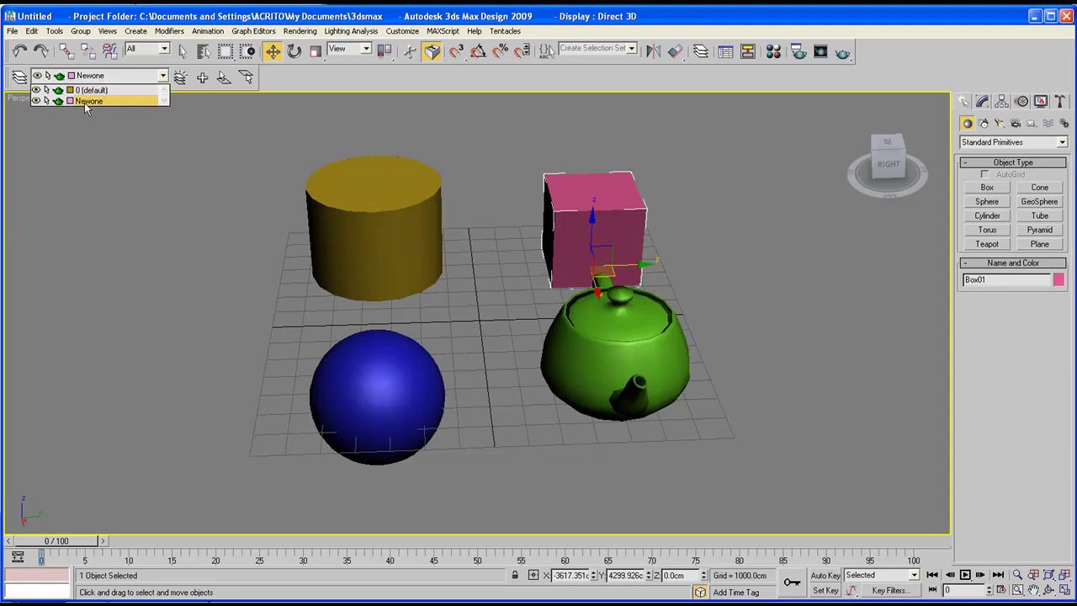
{"action": "left_click", "coordinate": [91, 101]}
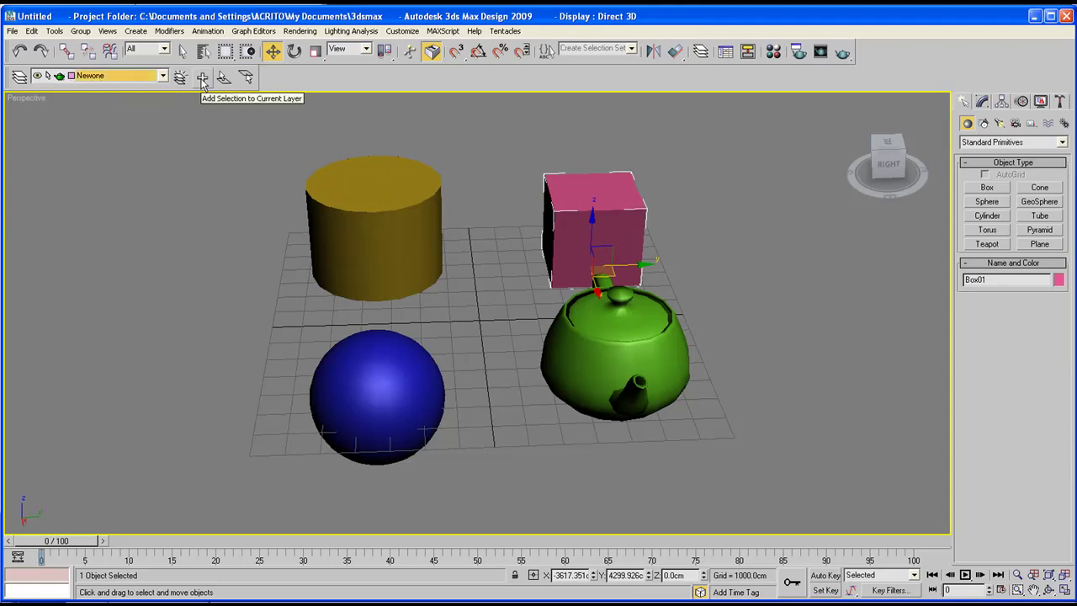
{"action": "left_click", "coordinate": [202, 77]}
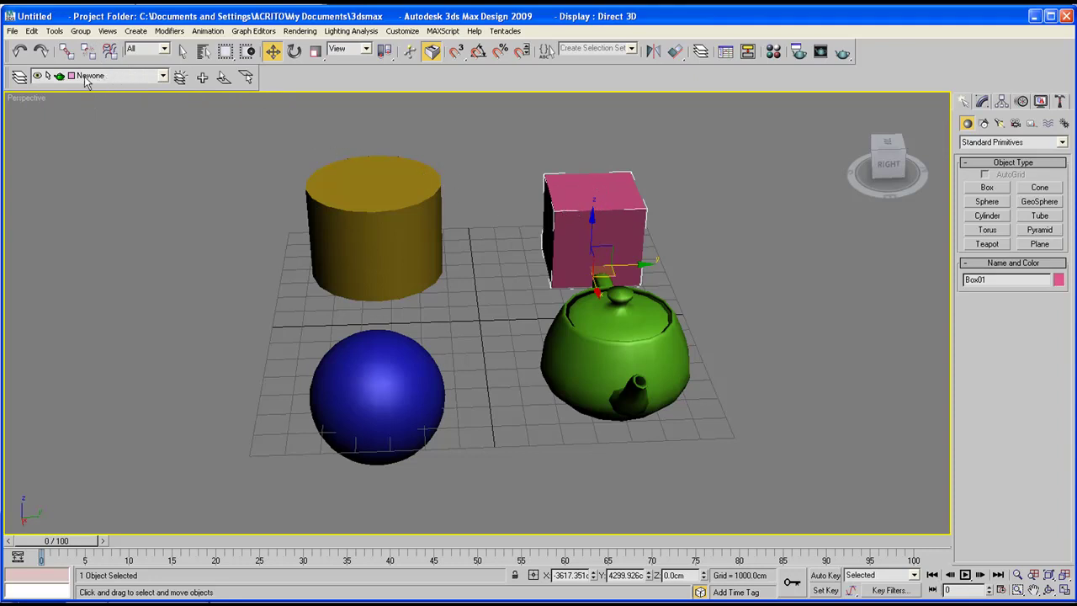
{"action": "left_click", "coordinate": [19, 77]}
{"action": "left_click", "coordinate": [43, 179]}
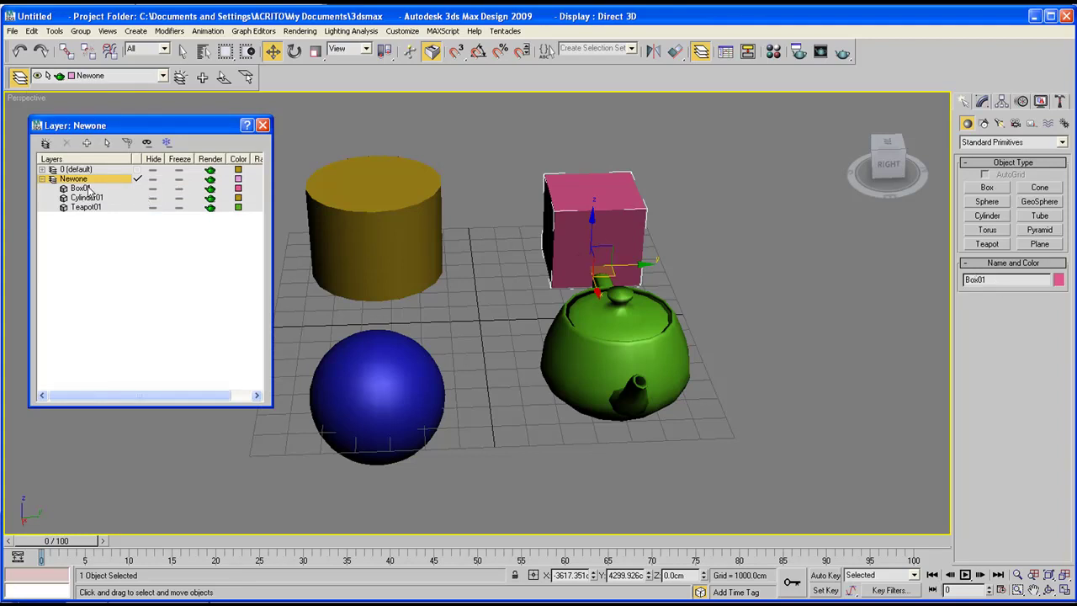
{"action": "left_click", "coordinate": [42, 180]}
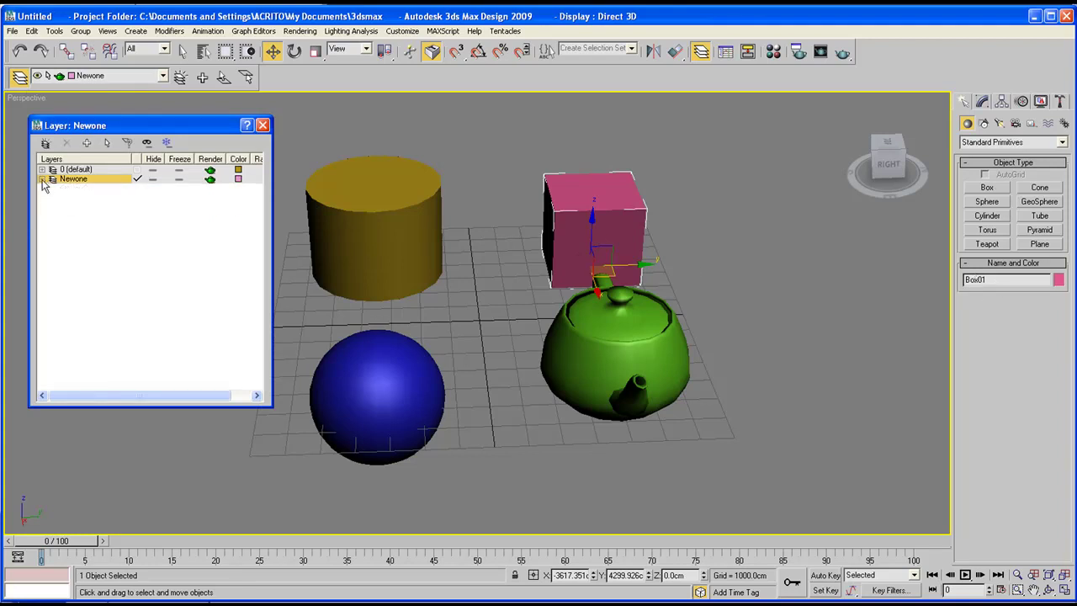
Step: Toggle the hide, freeze and render settings of the whole Newone layer off and on, and close the layer manager
{"action": "left_click", "coordinate": [153, 180]}
{"action": "left_click", "coordinate": [153, 180]}
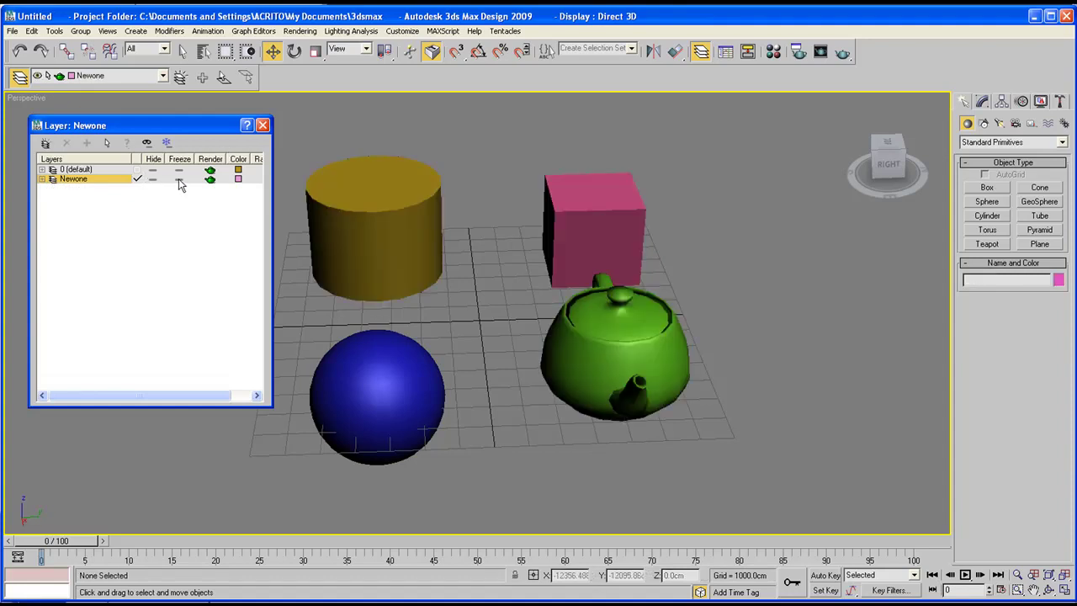
{"action": "left_click", "coordinate": [180, 180]}
{"action": "left_click", "coordinate": [180, 181]}
{"action": "left_click", "coordinate": [210, 179]}
{"action": "left_click", "coordinate": [210, 179]}
{"action": "left_click", "coordinate": [263, 125]}
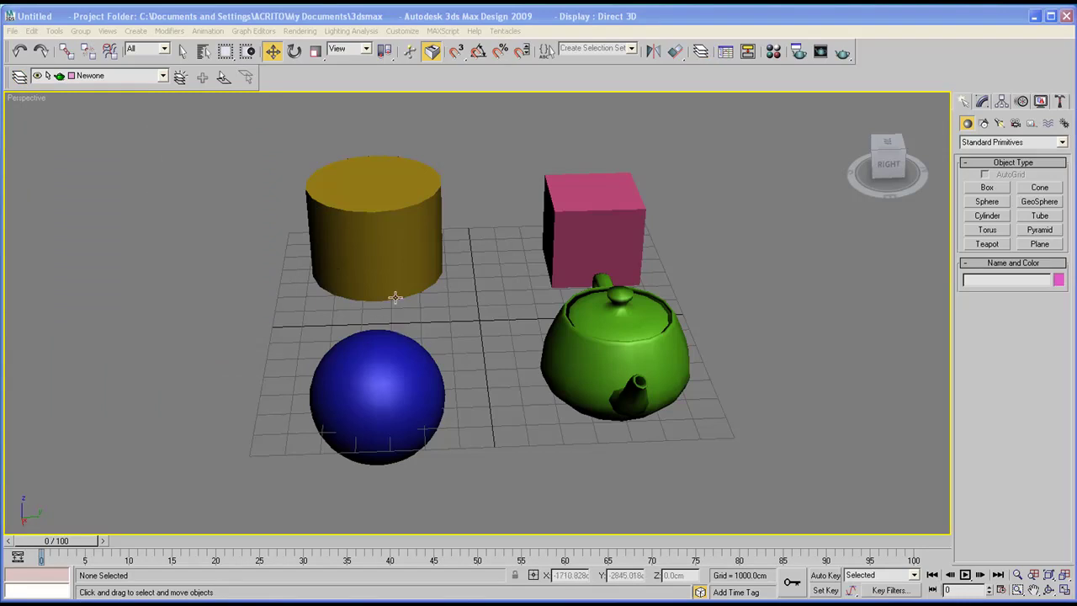
Step: Reopen the layer manager, inspect the objects in the Newone layer, and highlight the layer to check whether it can be deleted
{"action": "left_click", "coordinate": [20, 78]}
{"action": "left_click_drag", "start_coordinate": [159, 125], "coordinate": [154, 141]}
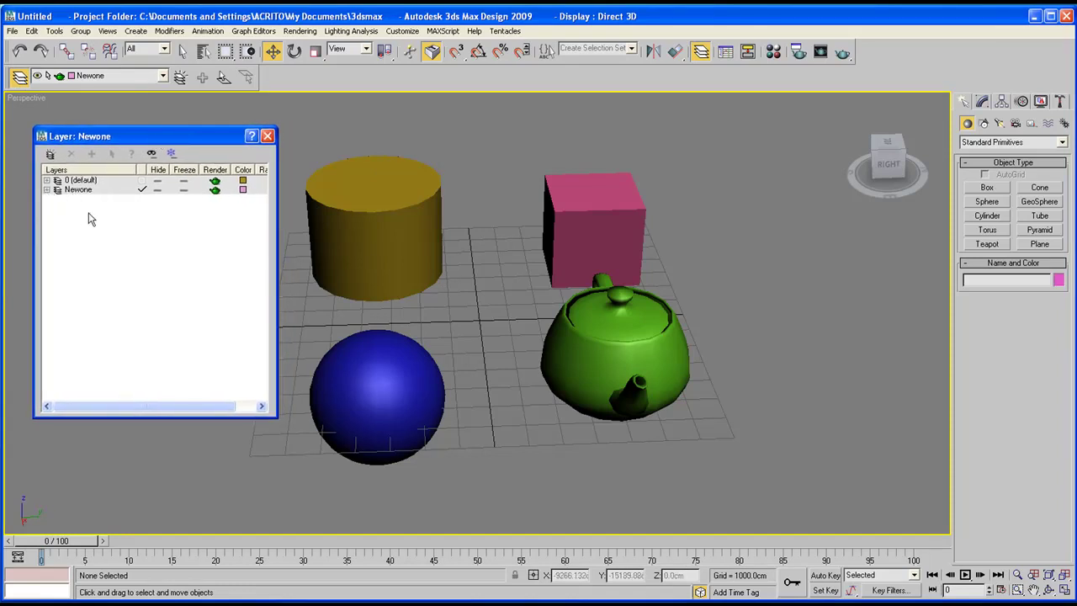
{"action": "left_click", "coordinate": [50, 193]}
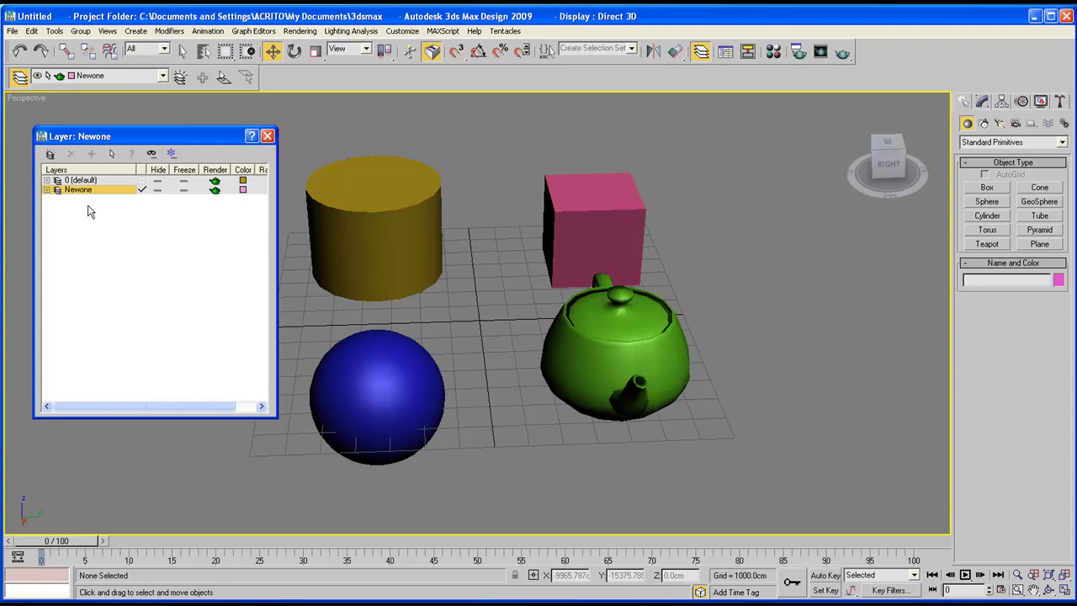
{"action": "left_click", "coordinate": [47, 190]}
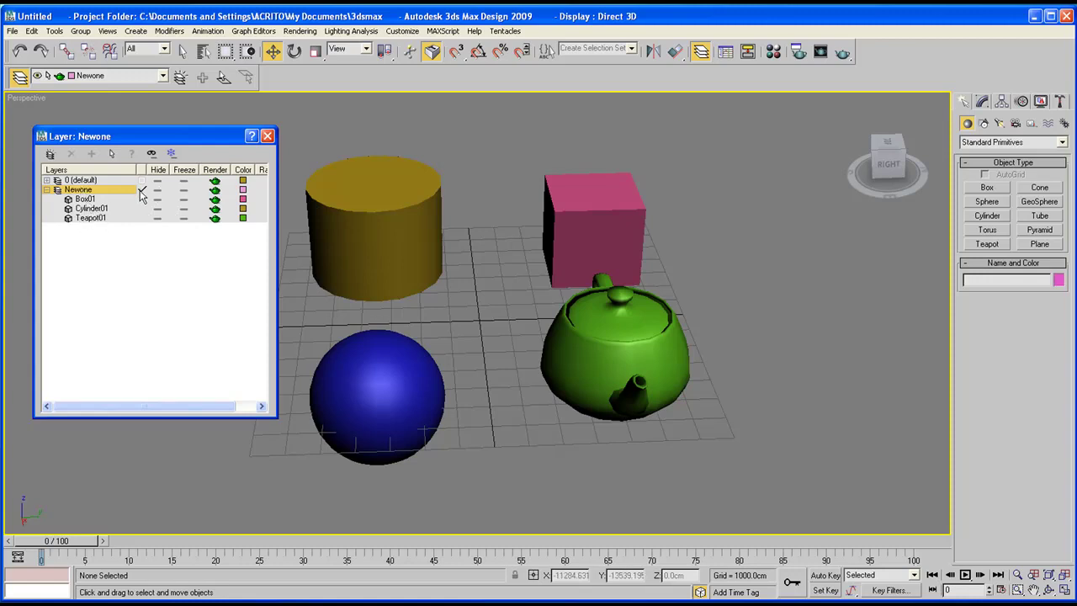
{"action": "left_click", "coordinate": [48, 190]}
{"action": "left_click", "coordinate": [78, 190]}
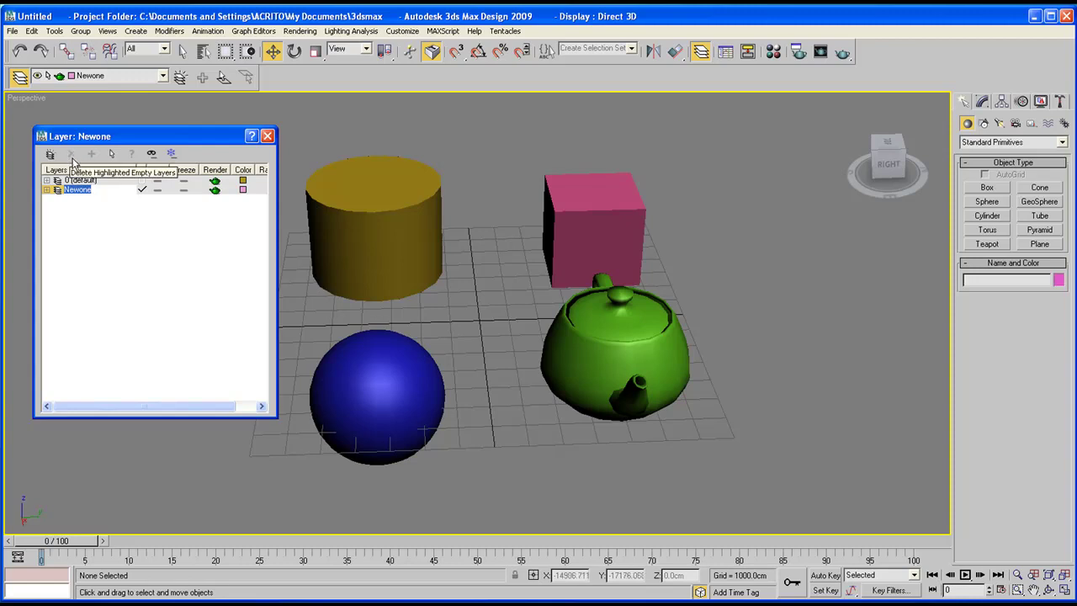
{"action": "left_click", "coordinate": [96, 255]}
Step: Expand the Newone layer, cut Box01 from it, and paste it into layer 0 (default)
{"action": "left_click", "coordinate": [48, 190]}
{"action": "right_click", "coordinate": [76, 200]}
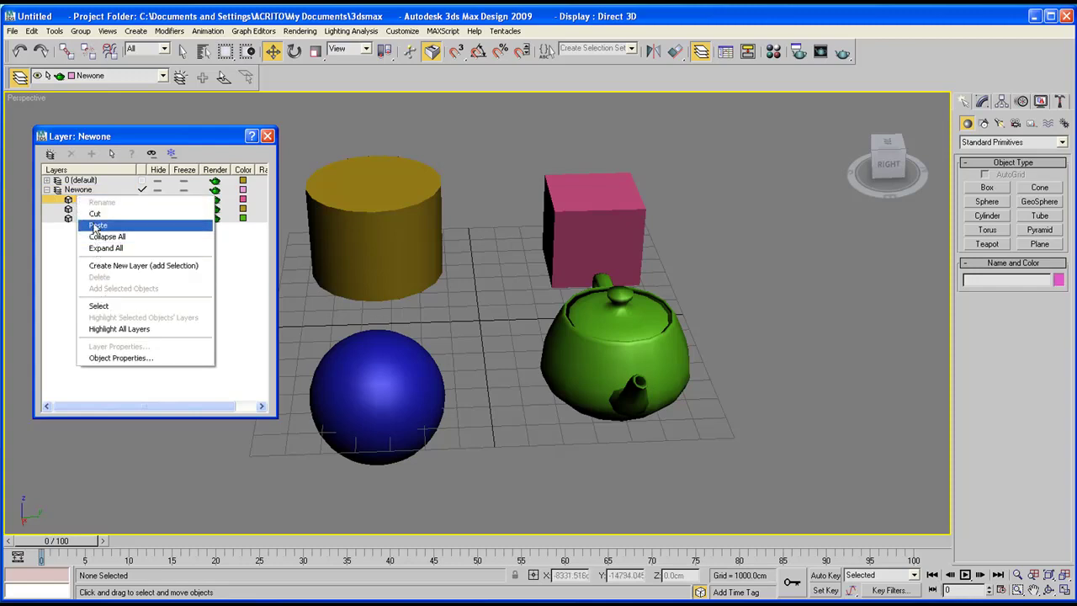
{"action": "left_click", "coordinate": [97, 226]}
{"action": "right_click", "coordinate": [76, 182]}
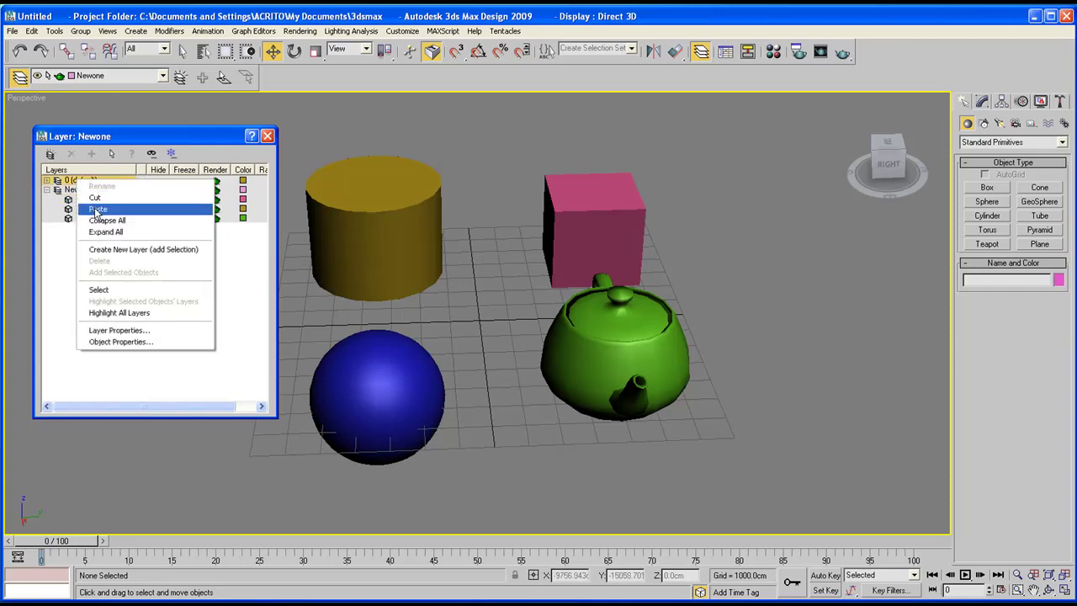
{"action": "left_click", "coordinate": [97, 209]}
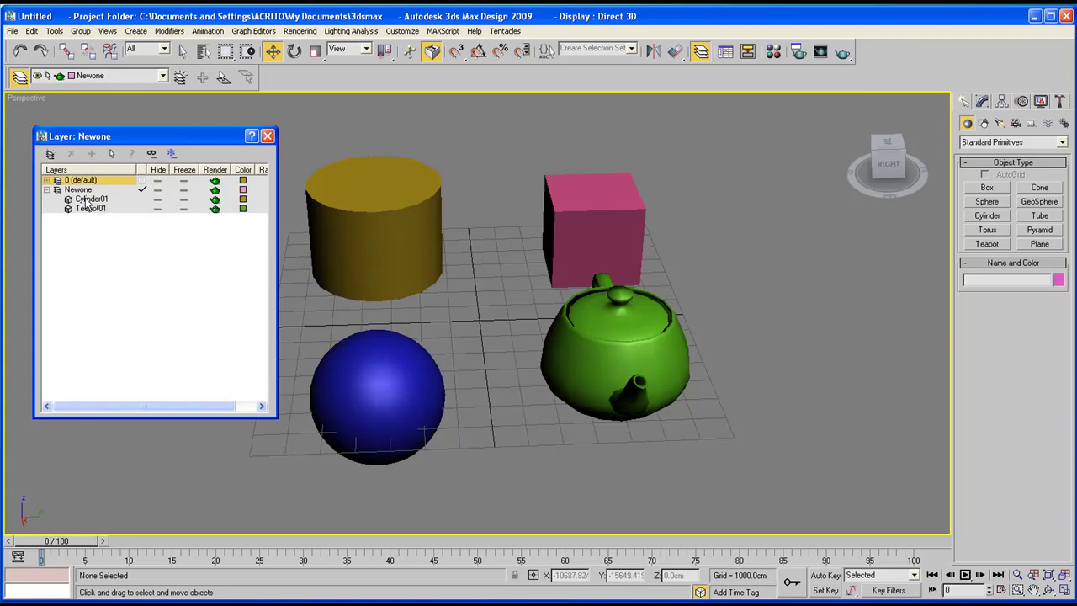
Step: Cut Cylinder01 from the Newone layer and paste it into layer 0 (default)
{"action": "right_click", "coordinate": [86, 202]}
{"action": "left_click", "coordinate": [100, 217]}
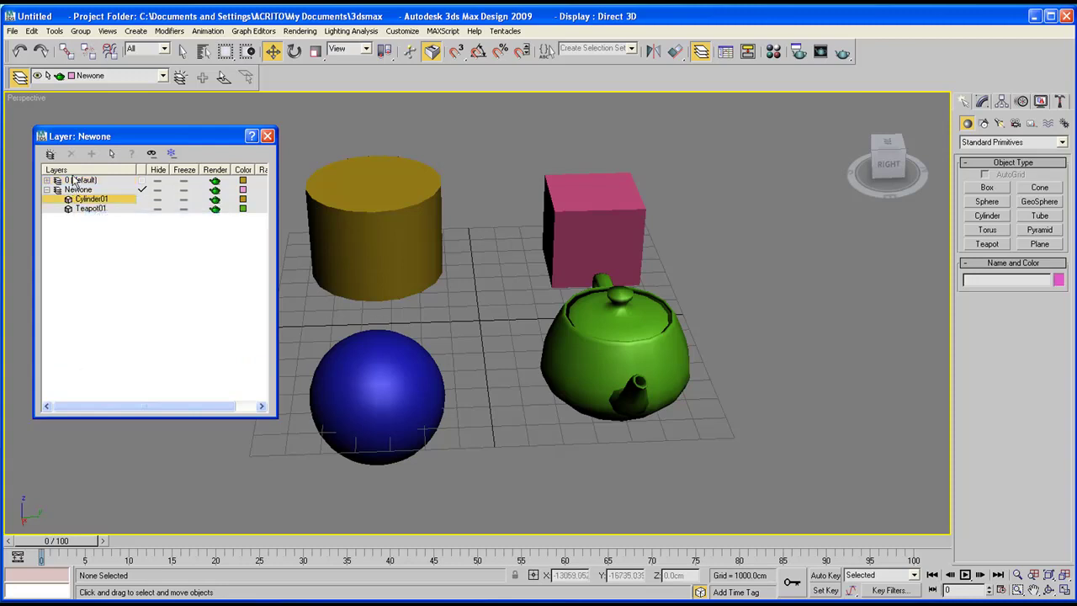
{"action": "right_click", "coordinate": [73, 181]}
{"action": "left_click", "coordinate": [89, 209]}
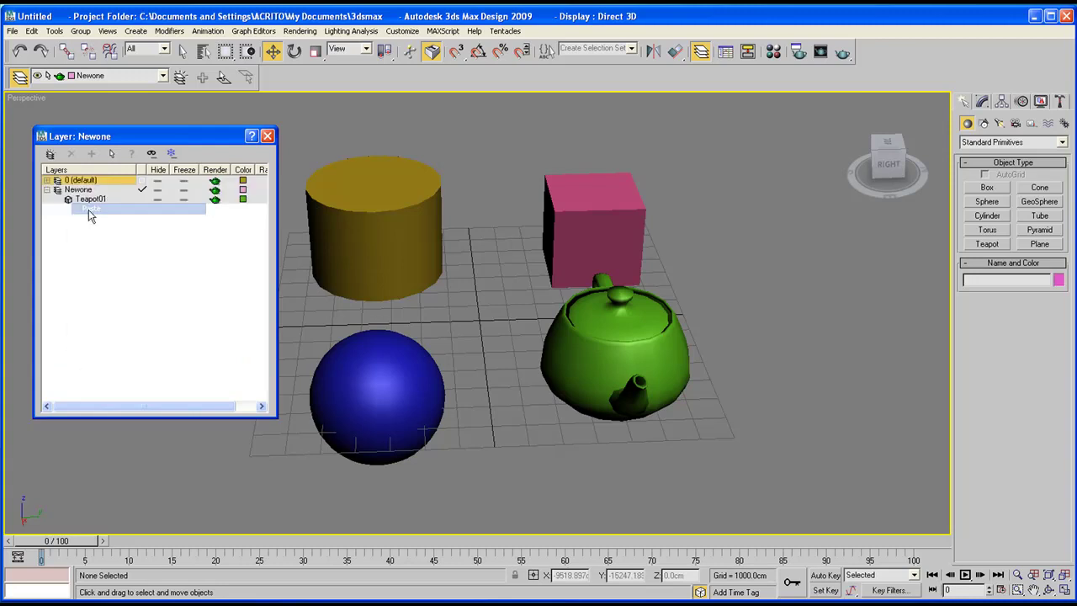
Step: Cut Teapot01 from the Newone layer and paste it into layer 0 (default)
{"action": "right_click", "coordinate": [84, 207]}
{"action": "left_click", "coordinate": [97, 218]}
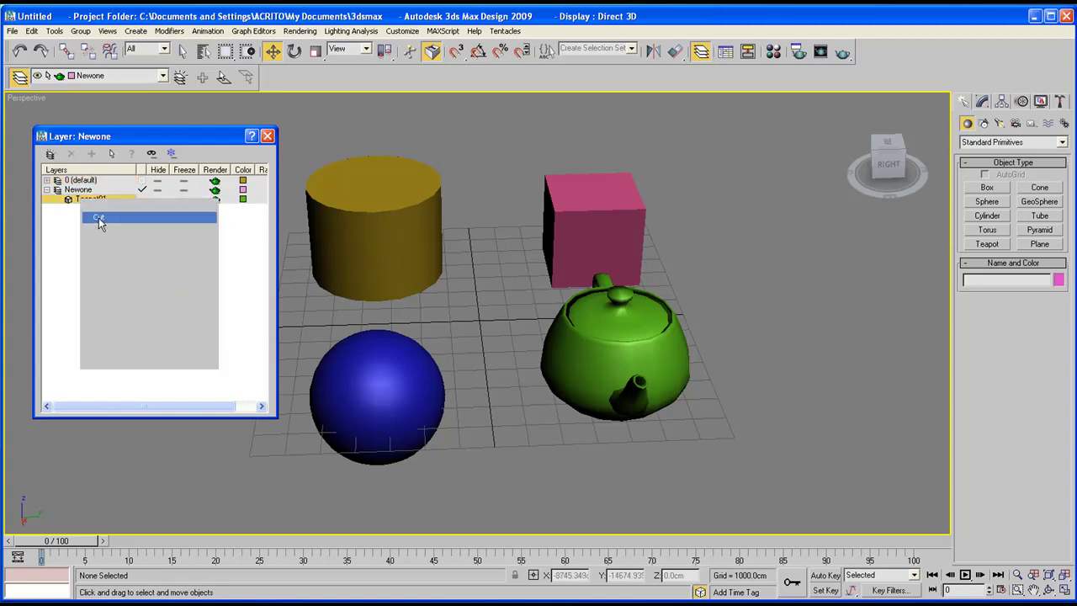
{"action": "right_click", "coordinate": [81, 182]}
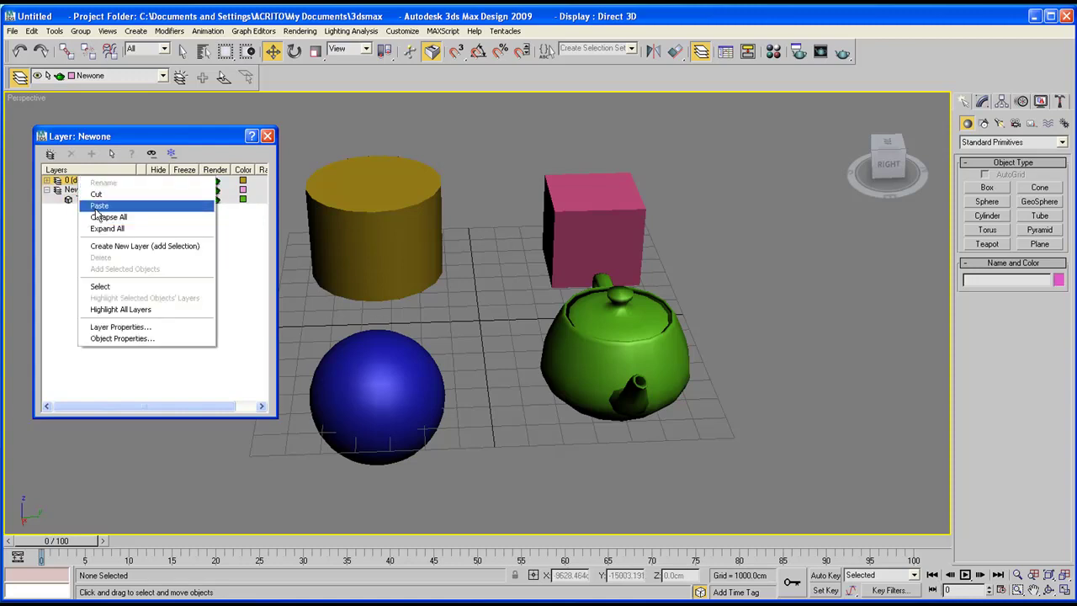
{"action": "left_click", "coordinate": [96, 207]}
Step: Make layer 0 (default) the current layer and delete the empty Newone layer
{"action": "left_click", "coordinate": [80, 191]}
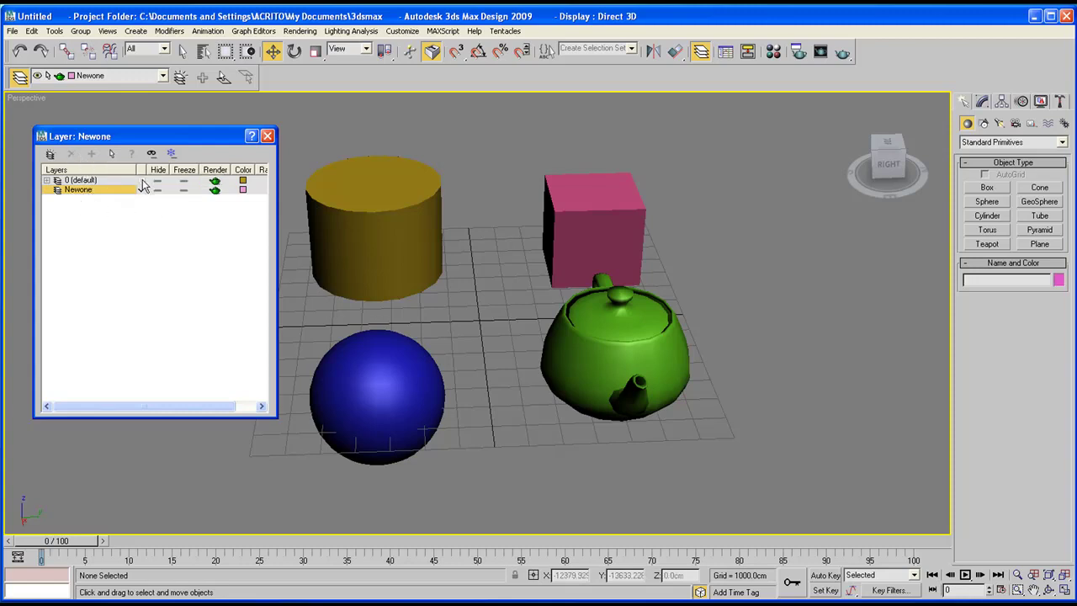
{"action": "left_click", "coordinate": [143, 180]}
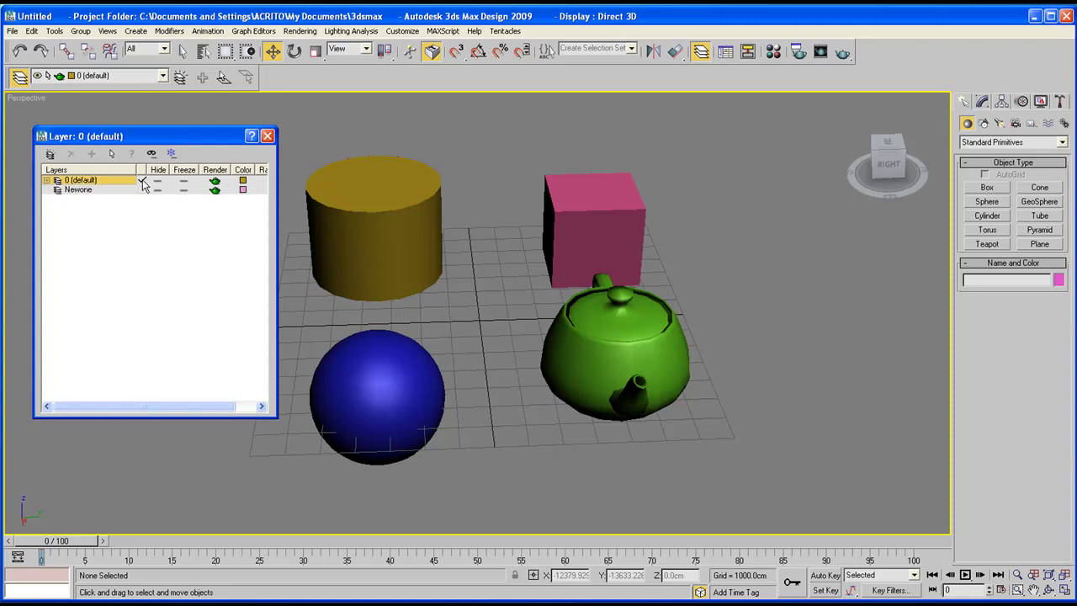
{"action": "left_click", "coordinate": [76, 190]}
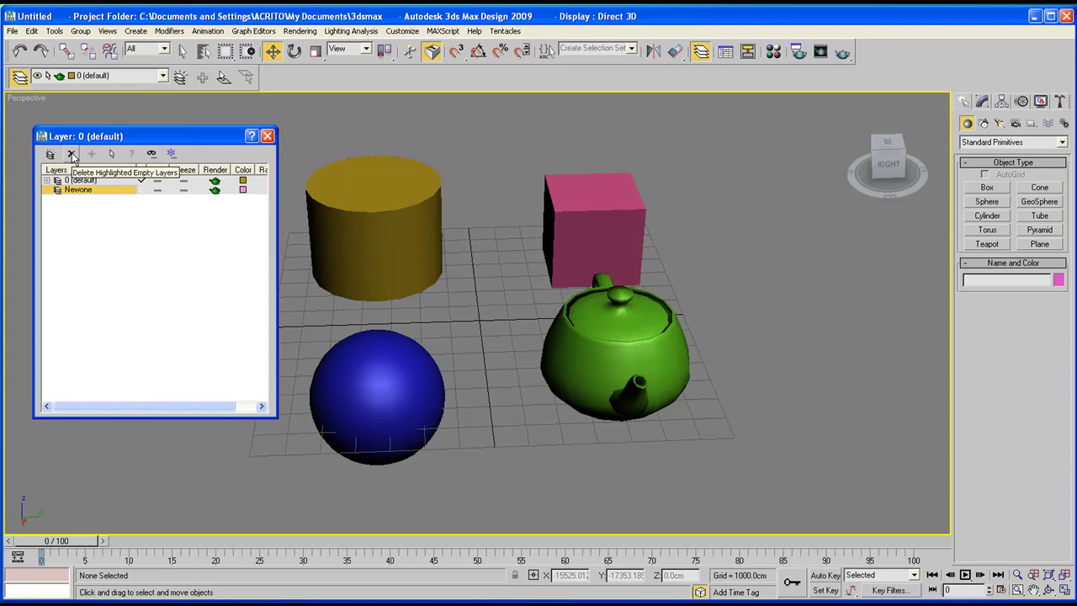
{"action": "left_click", "coordinate": [71, 154]}
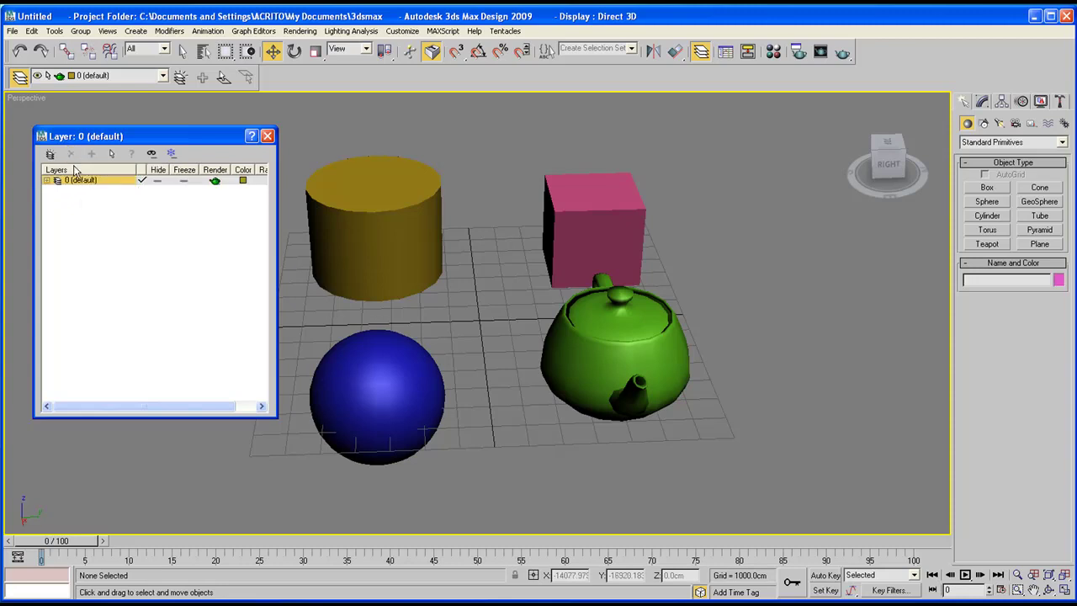
Step: Check the objects listed in layer 0 (default), collapse the layer, and close the layer manager
{"action": "left_click", "coordinate": [47, 181]}
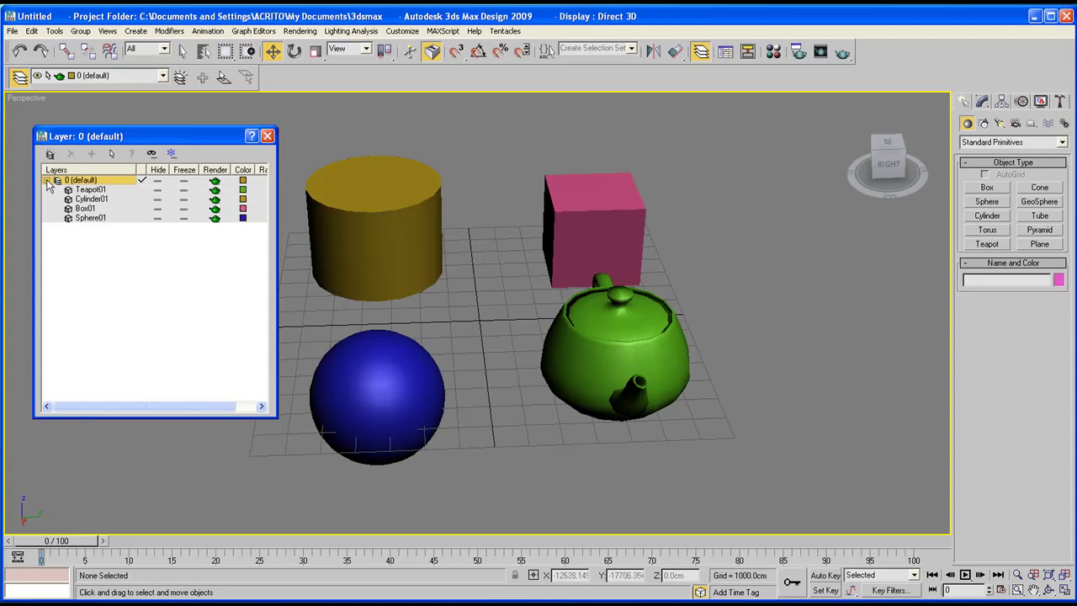
{"action": "left_click", "coordinate": [48, 181]}
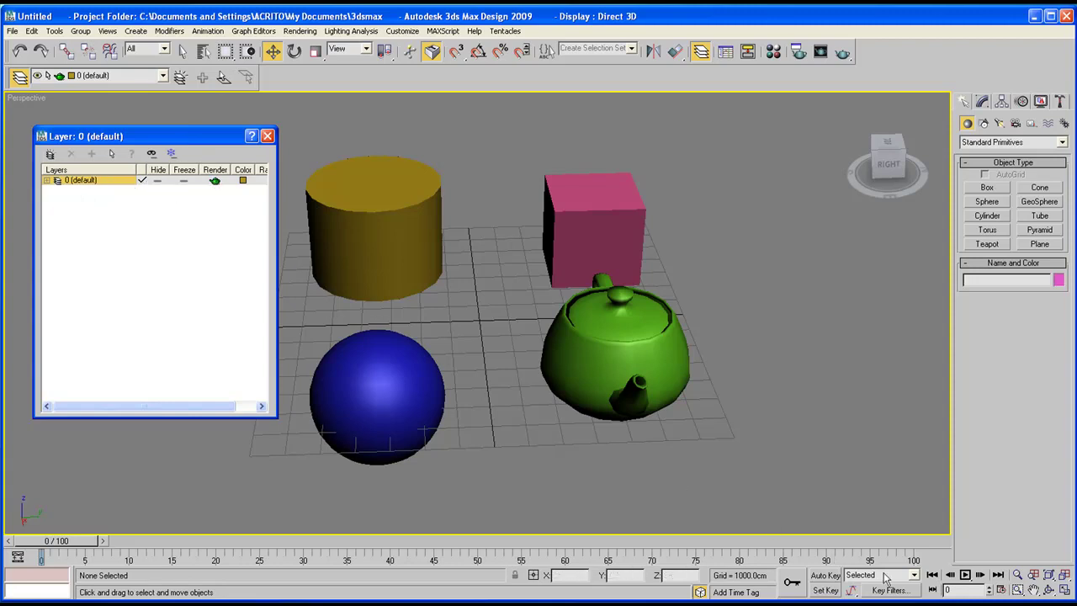
{"action": "left_click", "coordinate": [267, 136]}
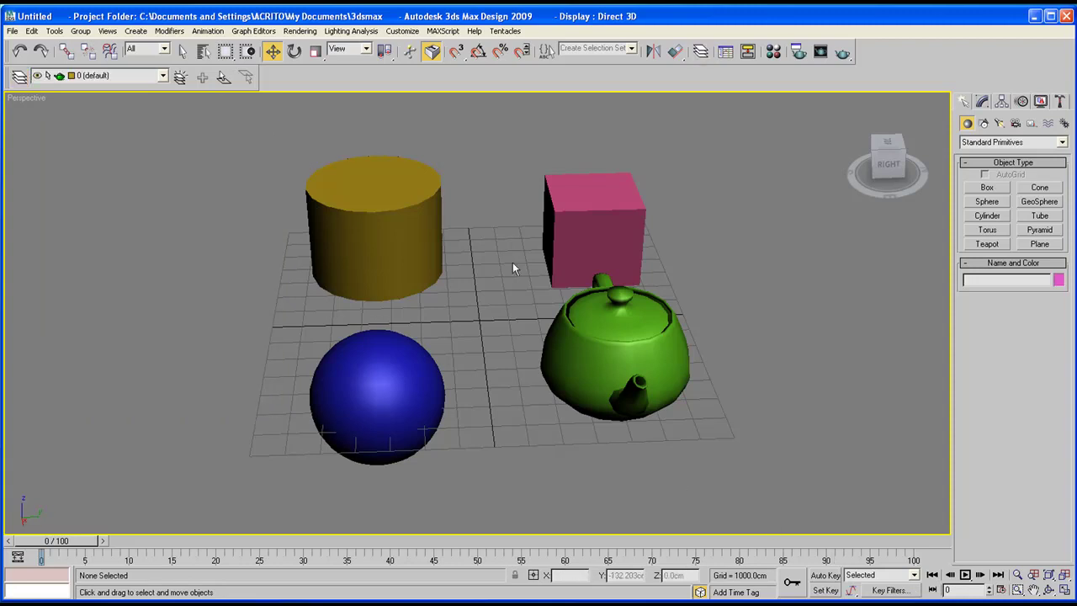